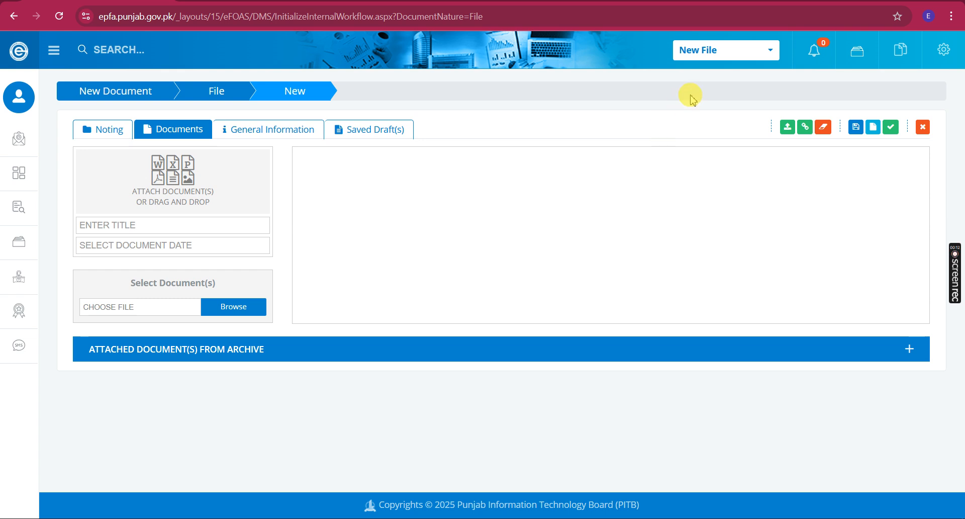
Glance at the New File document types, then bring up the new file's empty General Information form
left_click(749, 56)
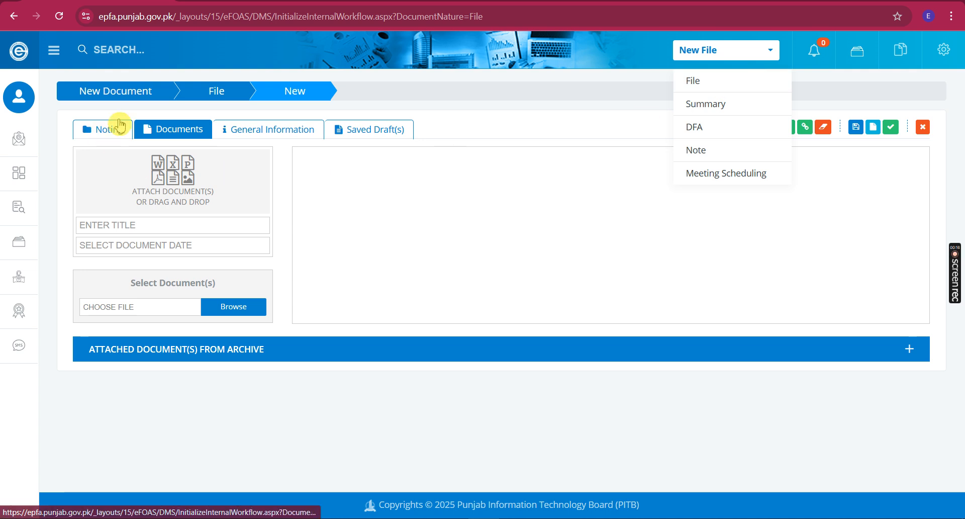
left_click(621, 123)
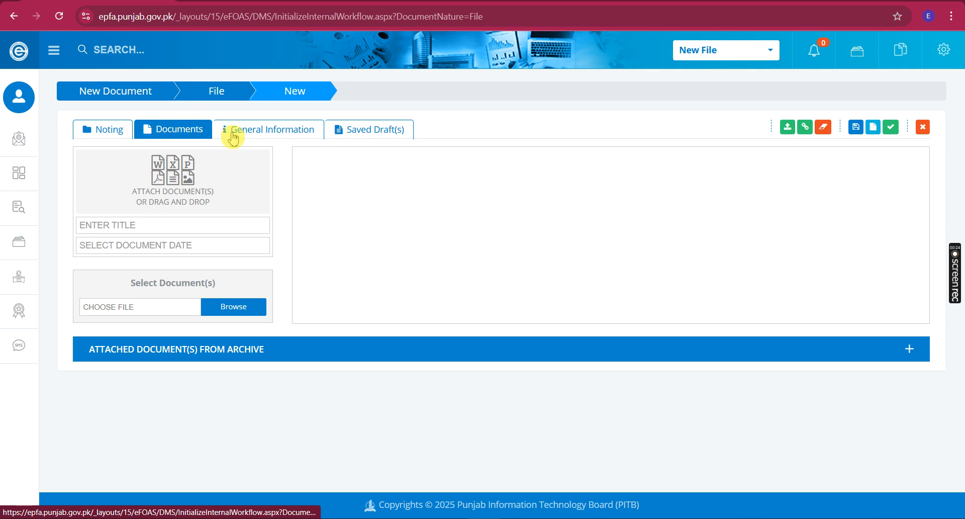
left_click(260, 133)
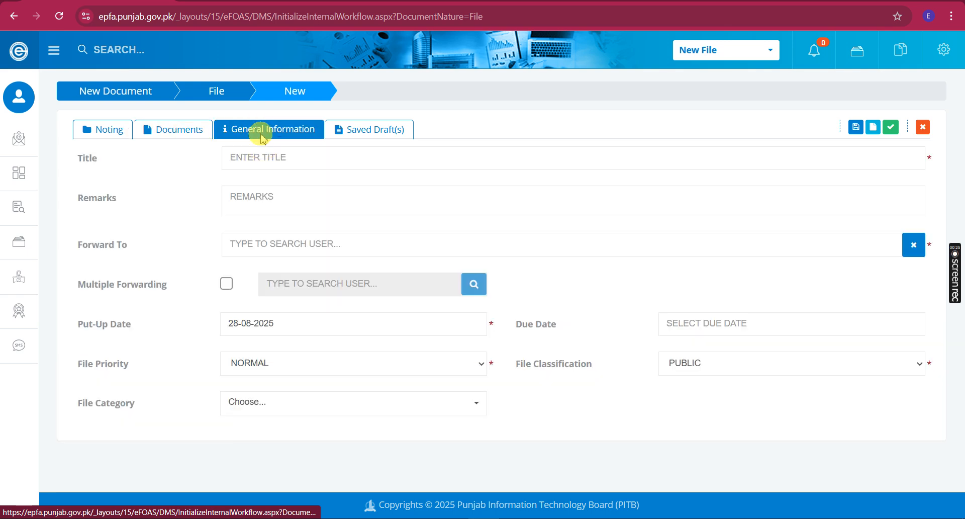
left_click(302, 160)
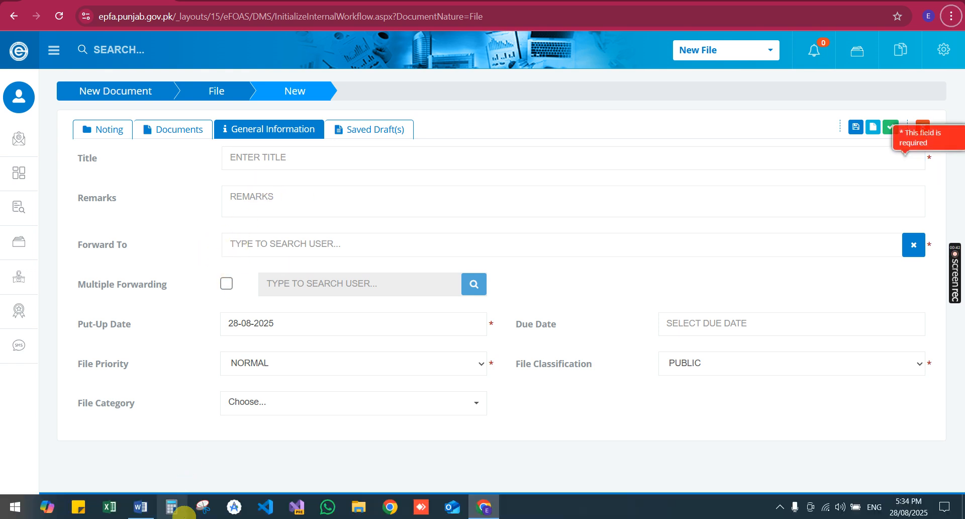
left_click(150, 507)
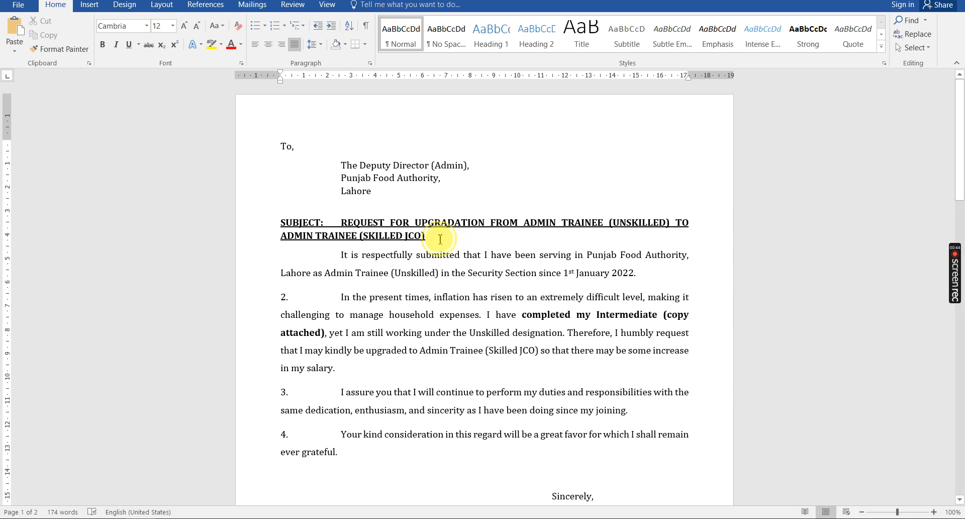
left_click_drag(432, 237, 351, 224)
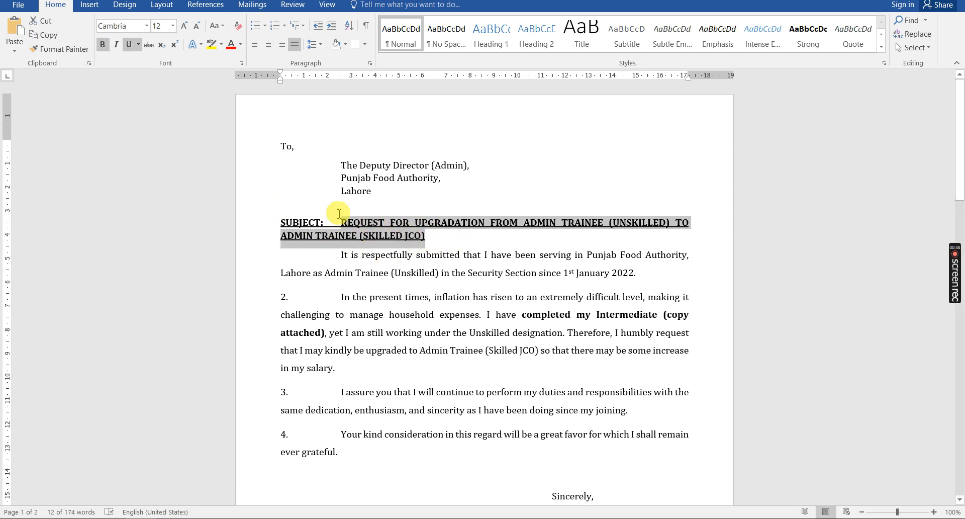
left_click_drag(343, 159, 445, 175)
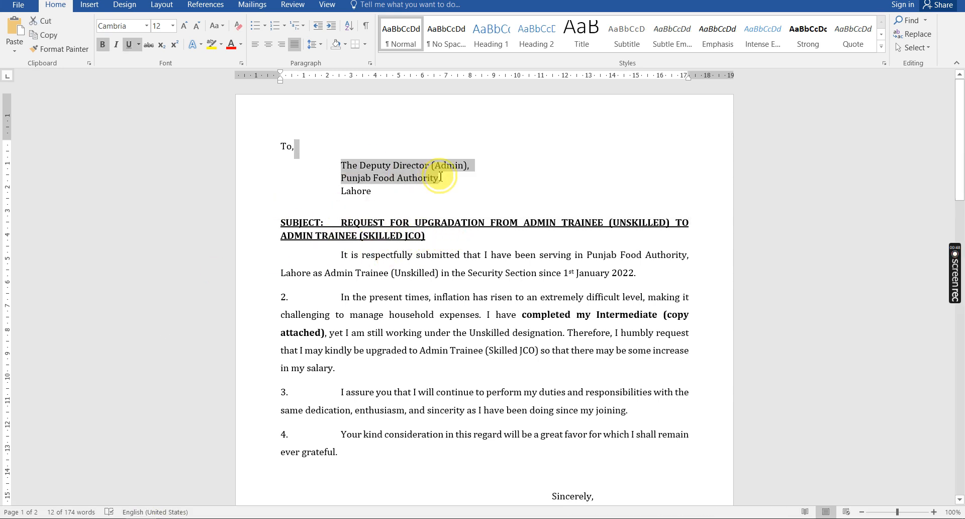
key("alt+Tab")
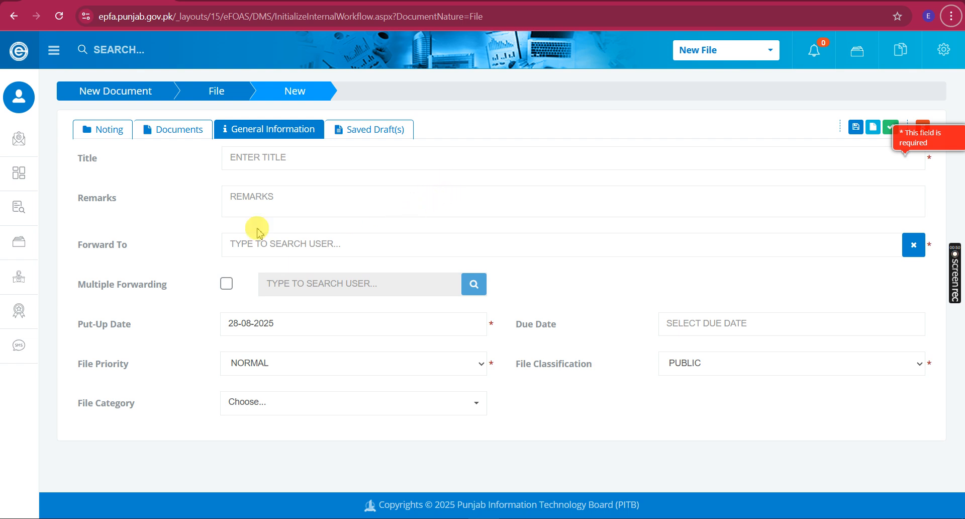
Search for the recipient and set Forward To to the Assistant Director (R&L) (HQ)
left_click_drag(71, 254, 130, 260)
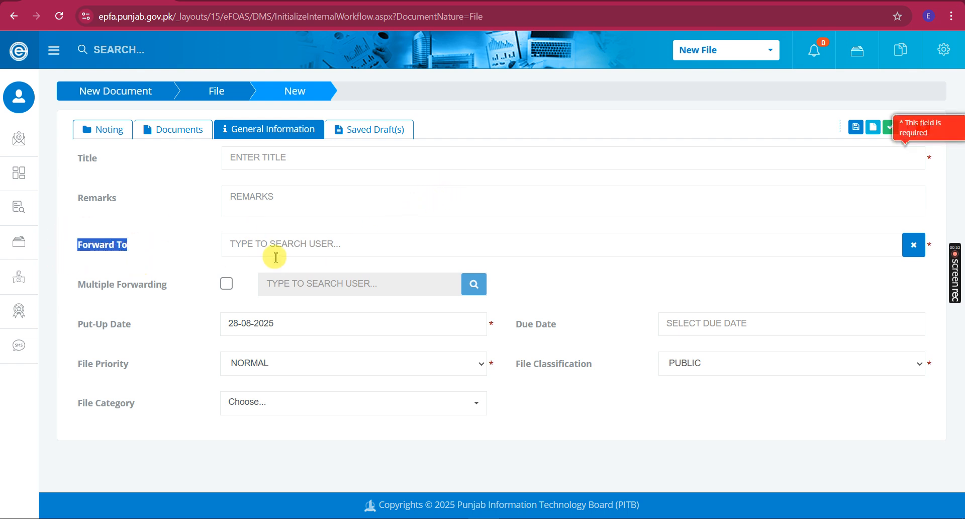
left_click(376, 257)
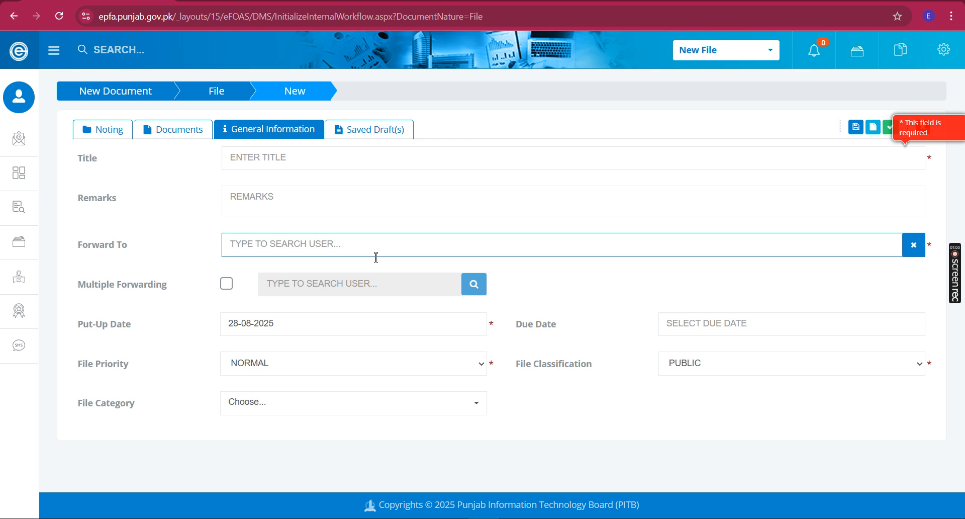
type("mashhad")
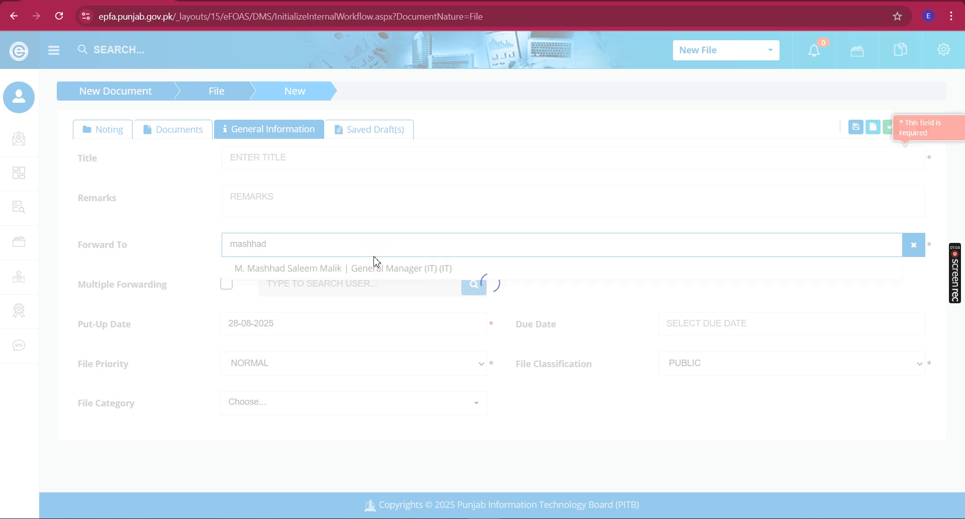
key("ctrl+a")
key("BackSpace")
type("sohaib")
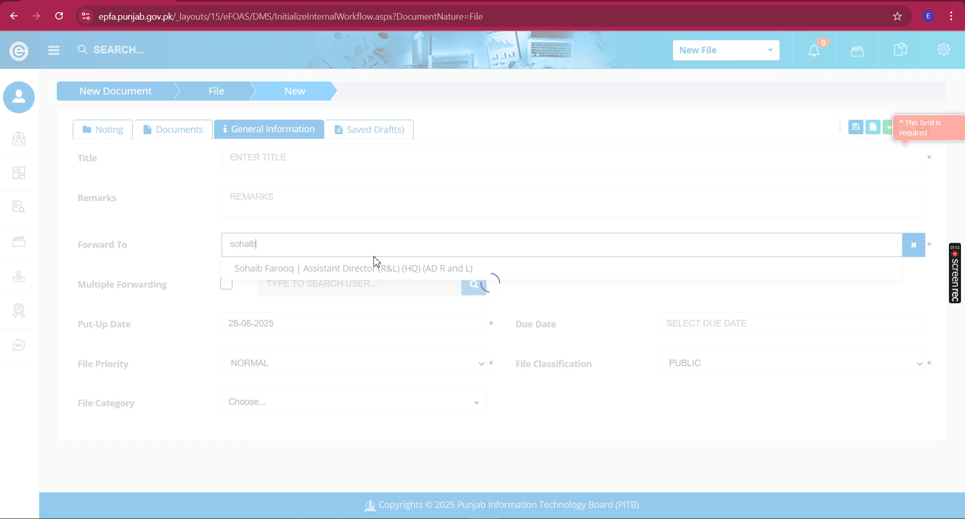
left_click(314, 267)
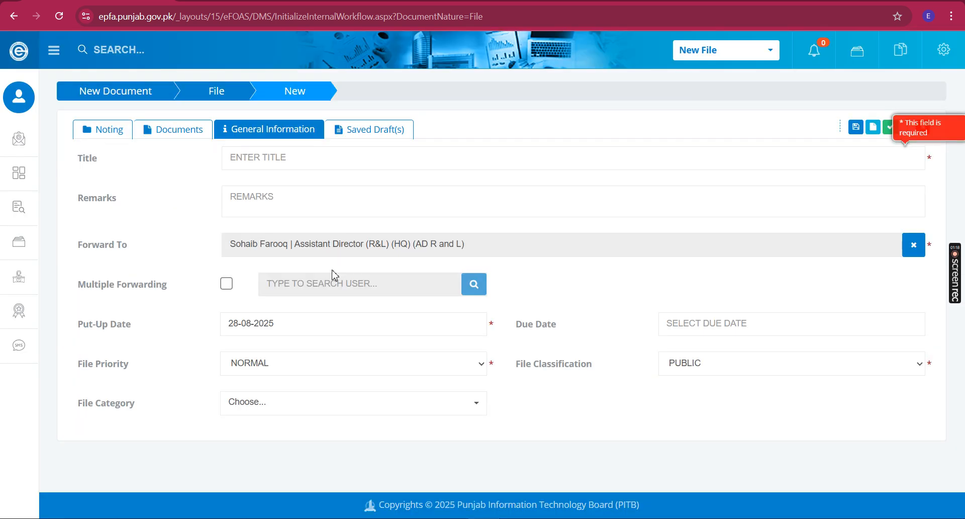
Copy the Word letter's upgradation-request subject line into the file's Title field
key("alt+Tab")
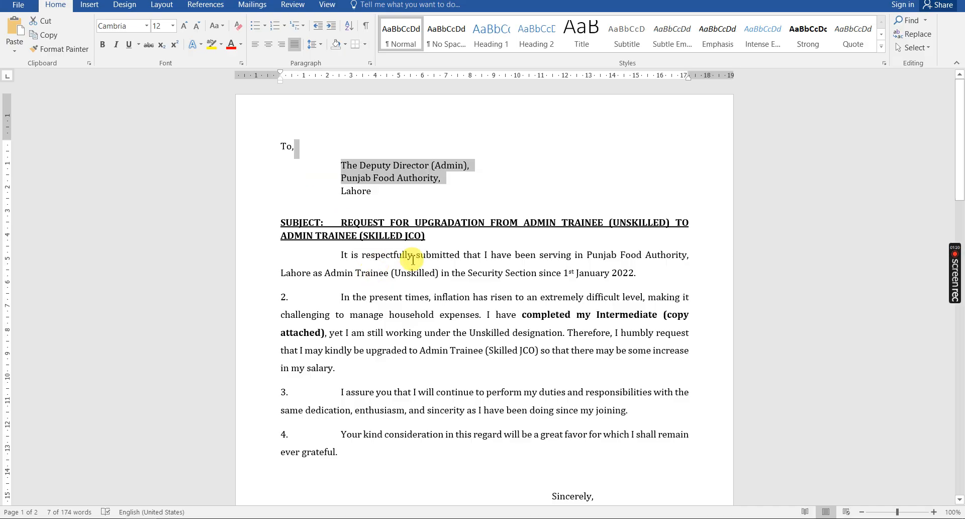
left_click_drag(426, 235, 358, 224)
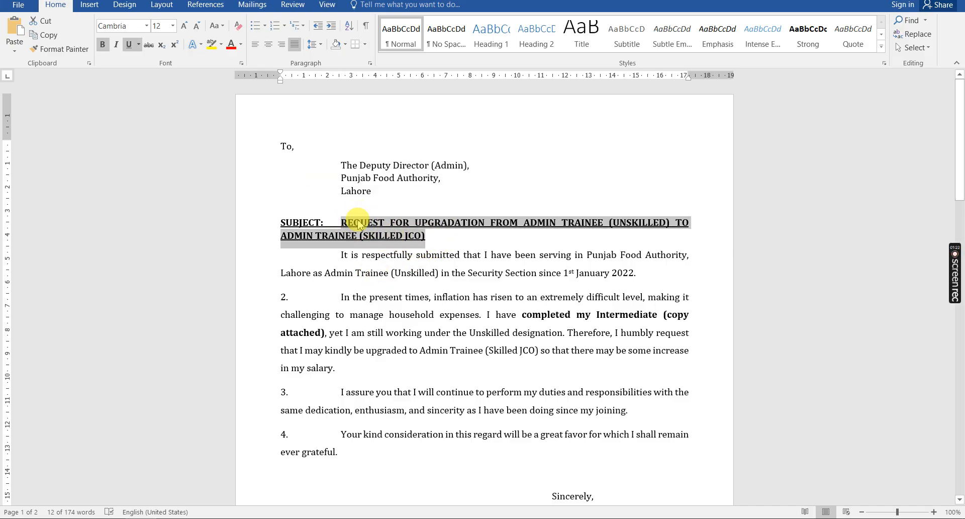
key("ctrl+c")
key("alt+Tab")
left_click(346, 165)
key("ctrl+v")
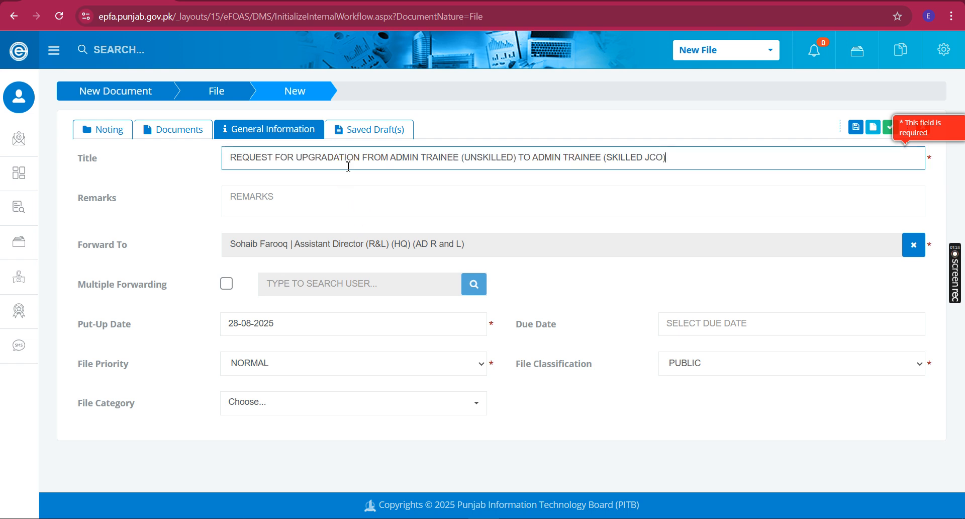
left_click(380, 197)
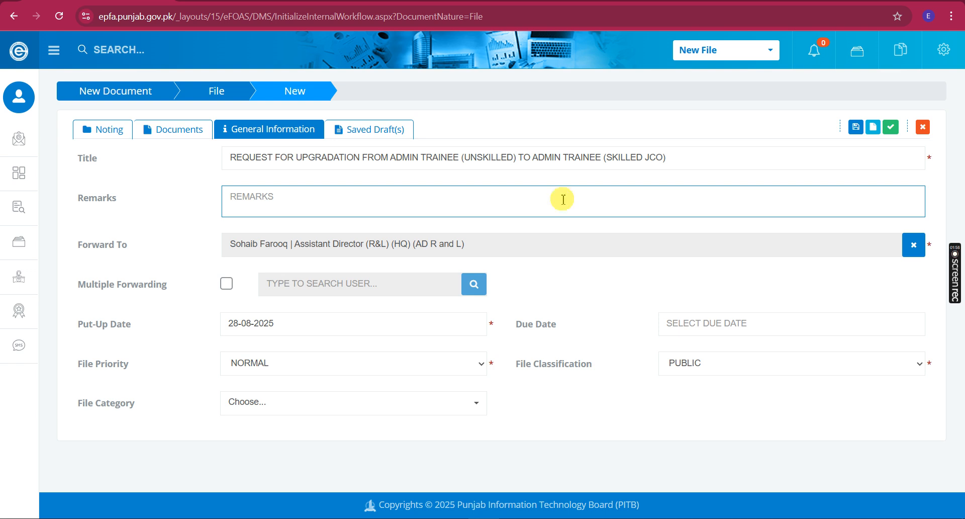
left_click_drag(412, 158, 700, 167)
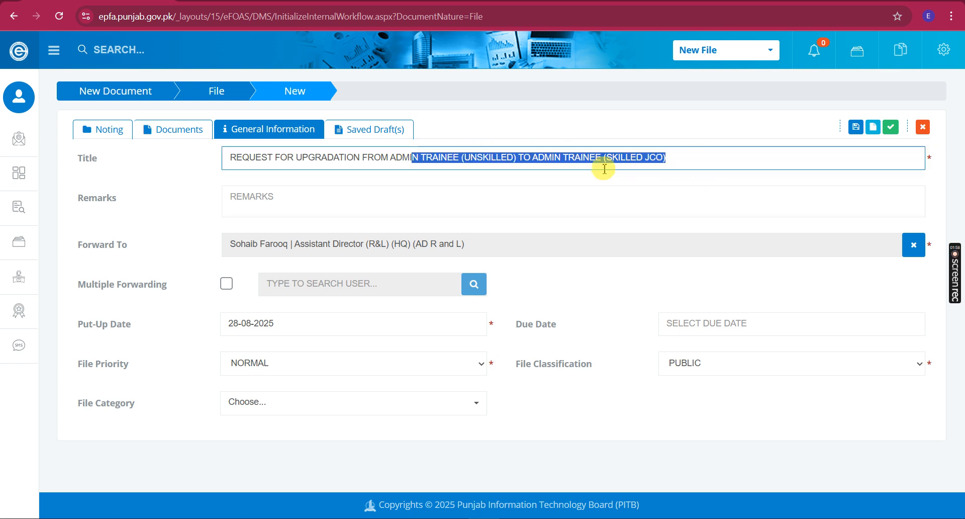
left_click(395, 188)
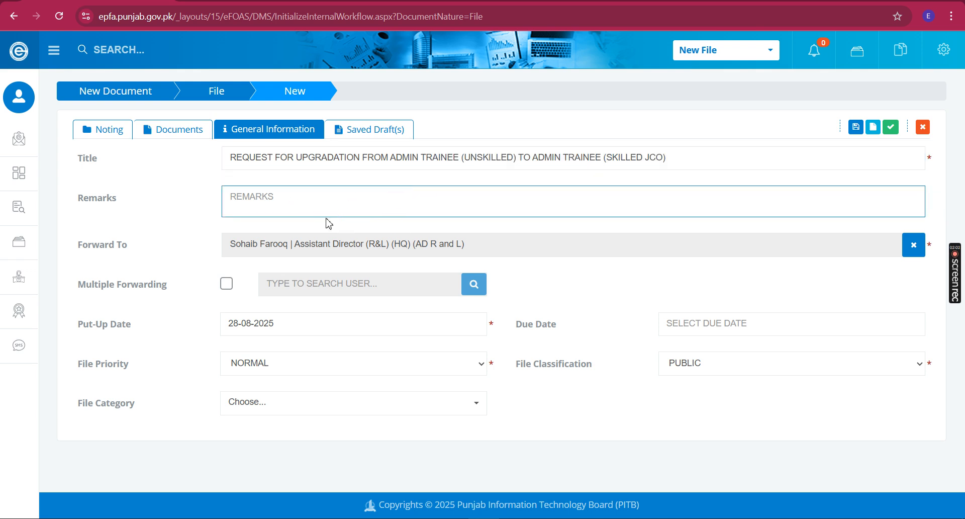
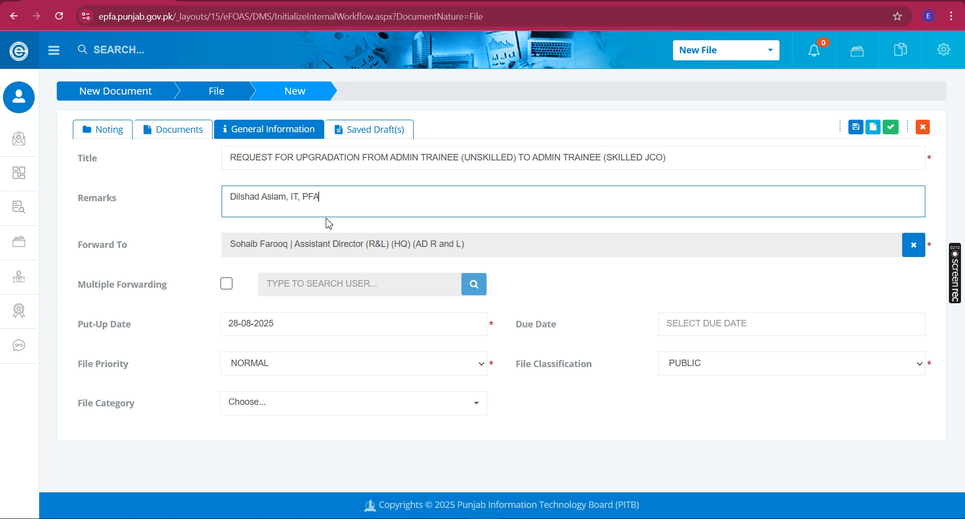
key("ctrl+a")
key("BackSpace")
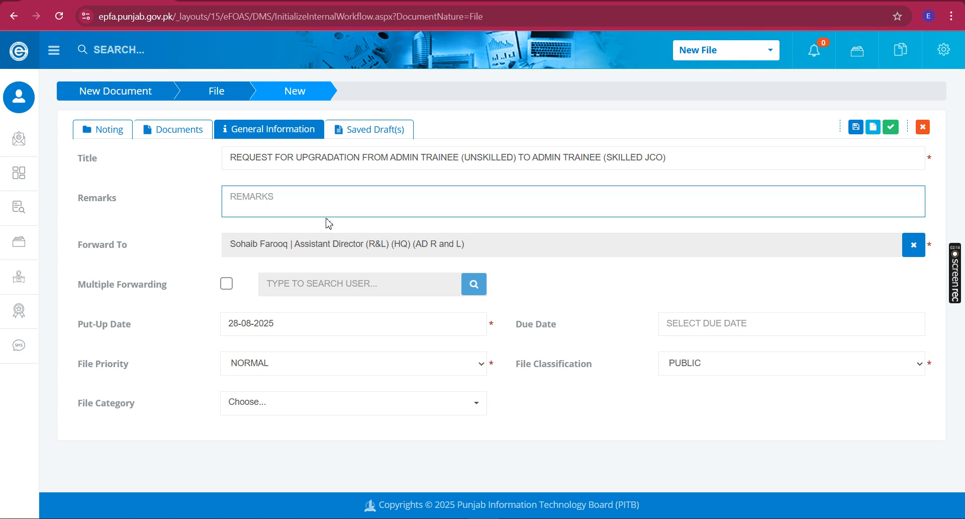
left_click_drag(129, 247, 73, 249)
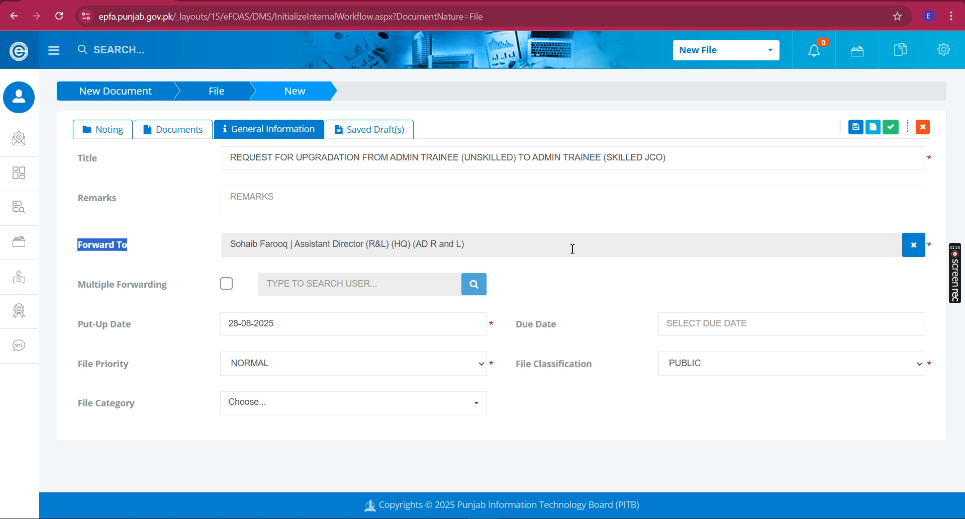
left_click_drag(573, 249, 489, 244)
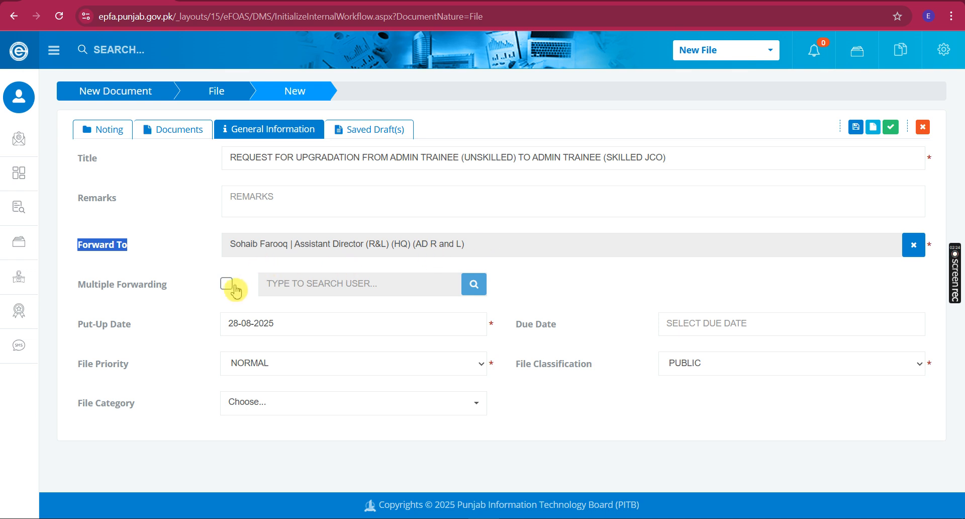
left_click(214, 286)
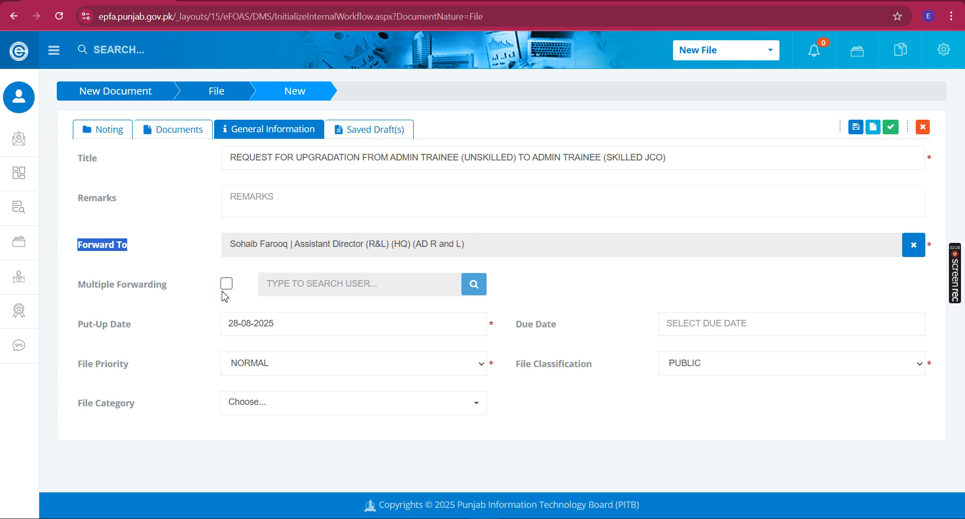
left_click(224, 288)
left_click(228, 287)
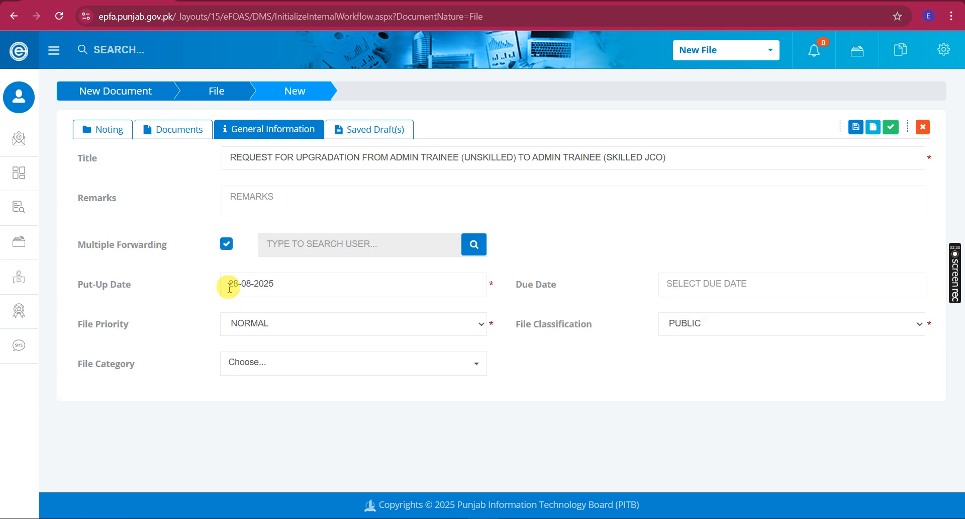
left_click(363, 257)
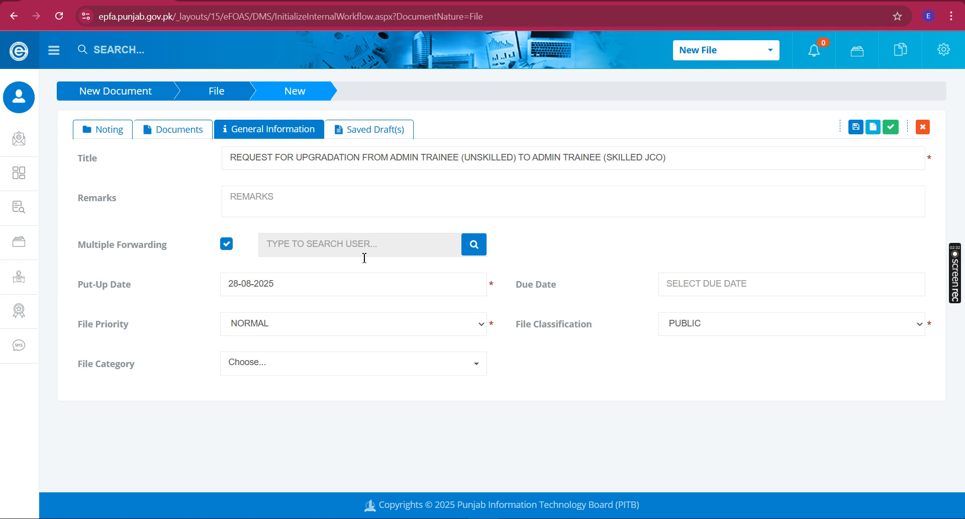
left_click(280, 244)
left_click(236, 243)
left_click(222, 243)
left_click(228, 249)
left_click(226, 245)
left_click(268, 255)
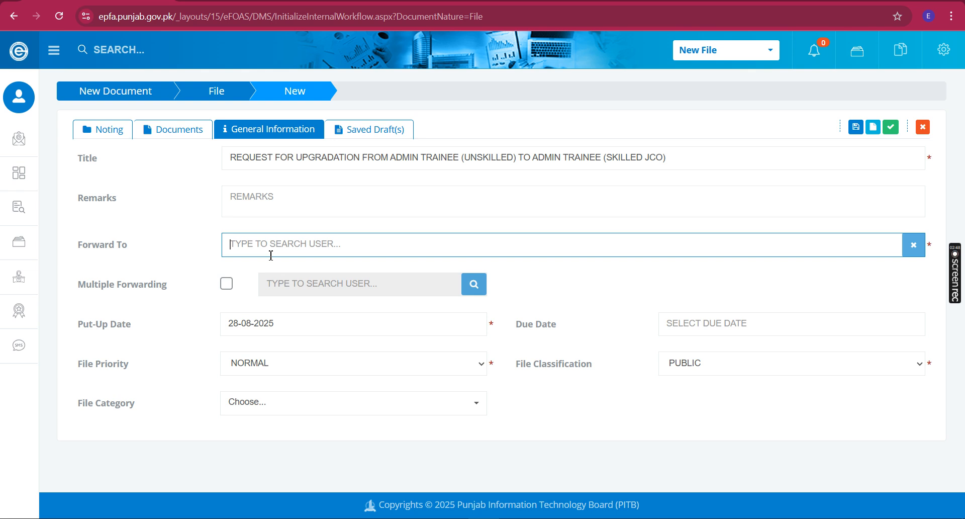
type("sohaib")
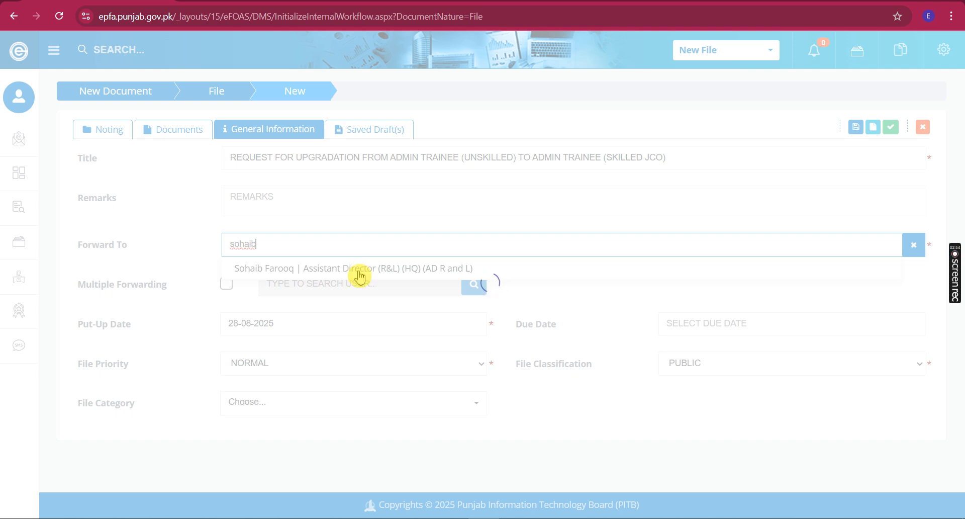
left_click(360, 276)
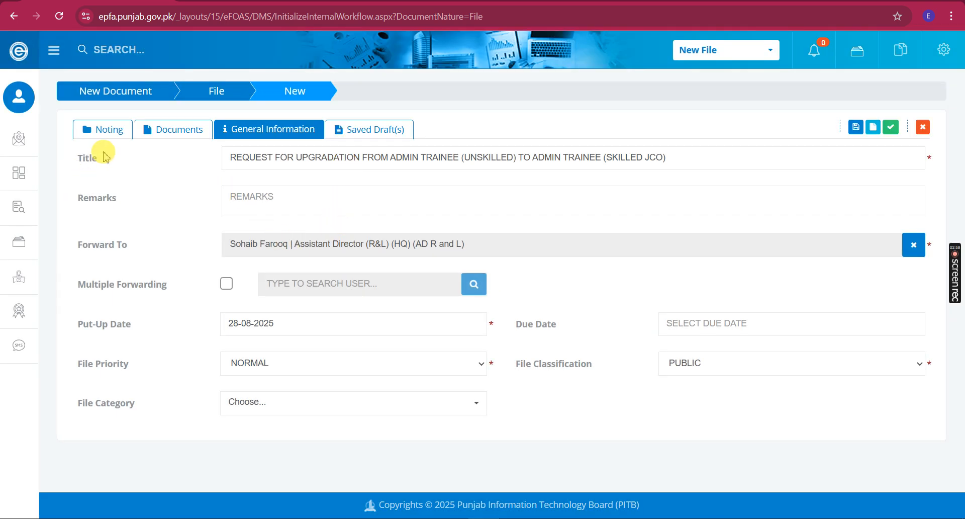
double_click(86, 158)
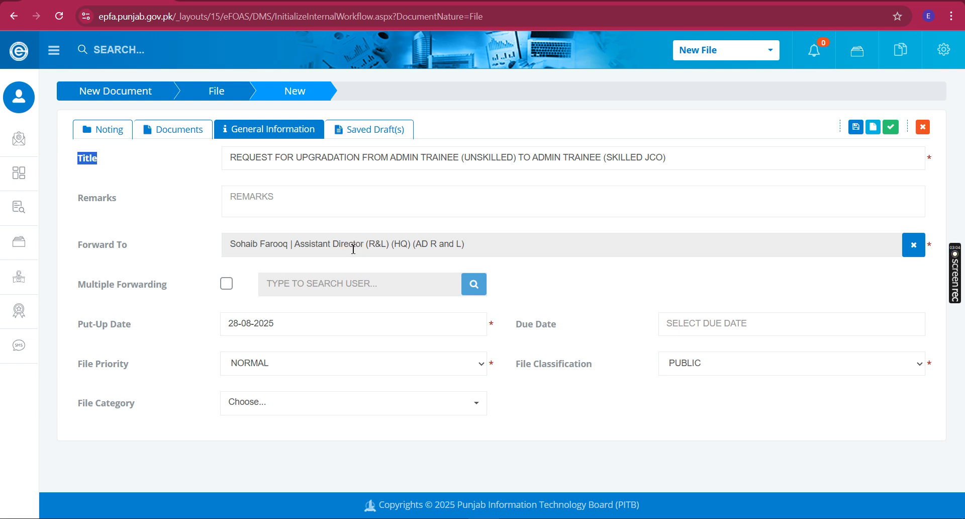
Try a 16 September 2025 Due Date, clear it again, and show the File Priority choices
left_click(320, 331)
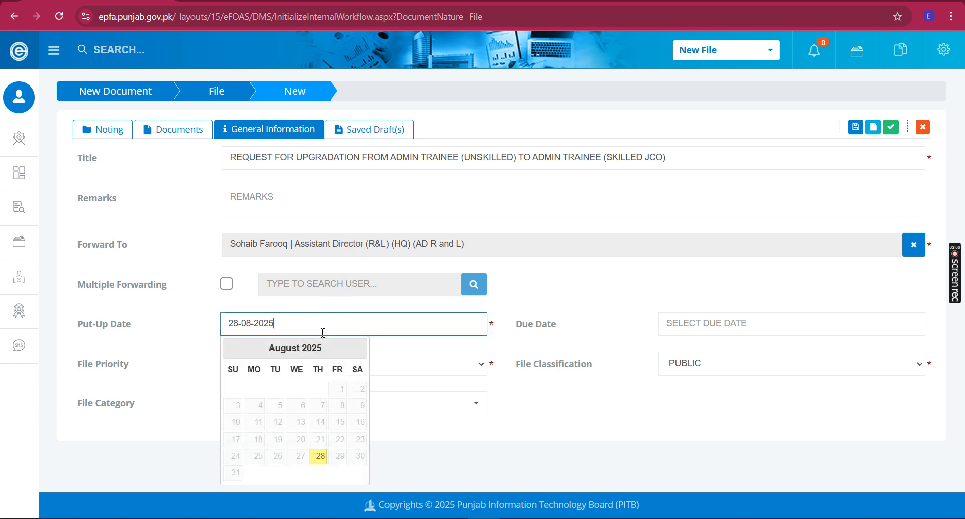
left_click(598, 316)
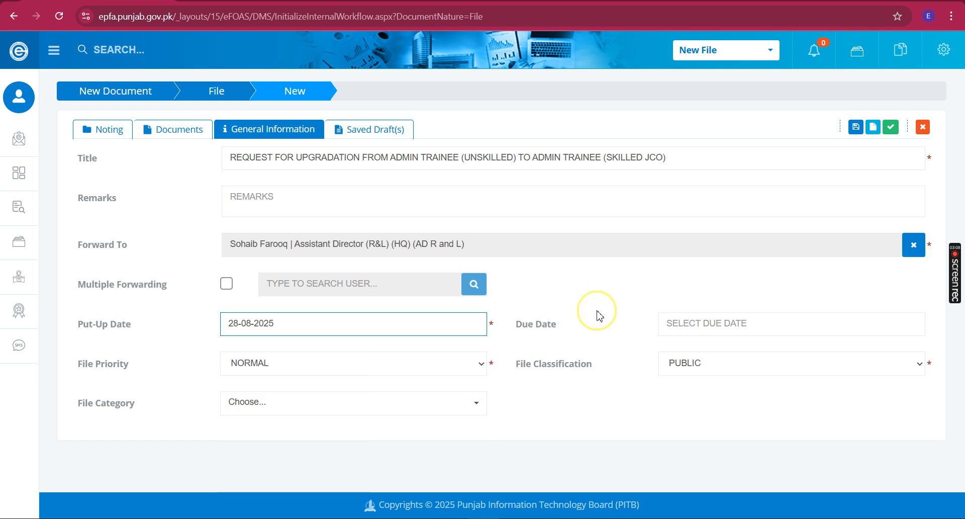
left_click(723, 322)
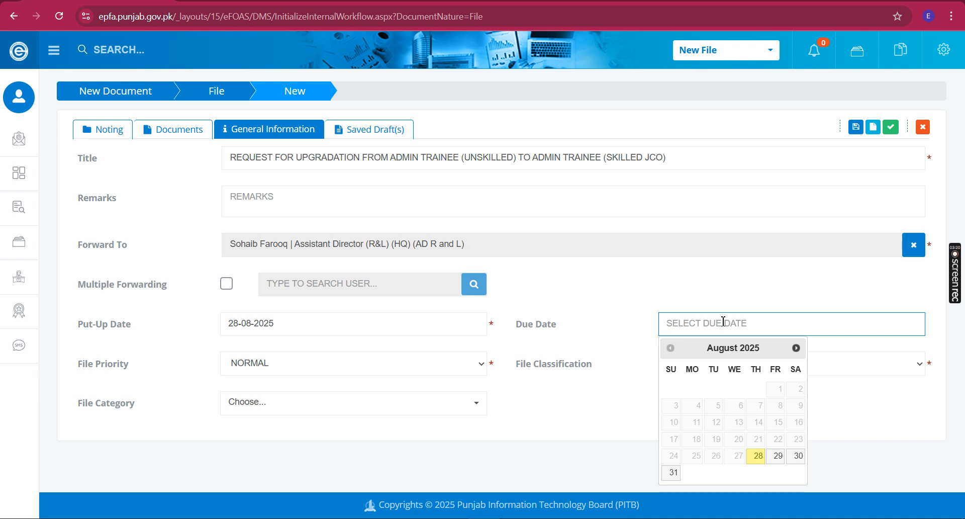
left_click(797, 350)
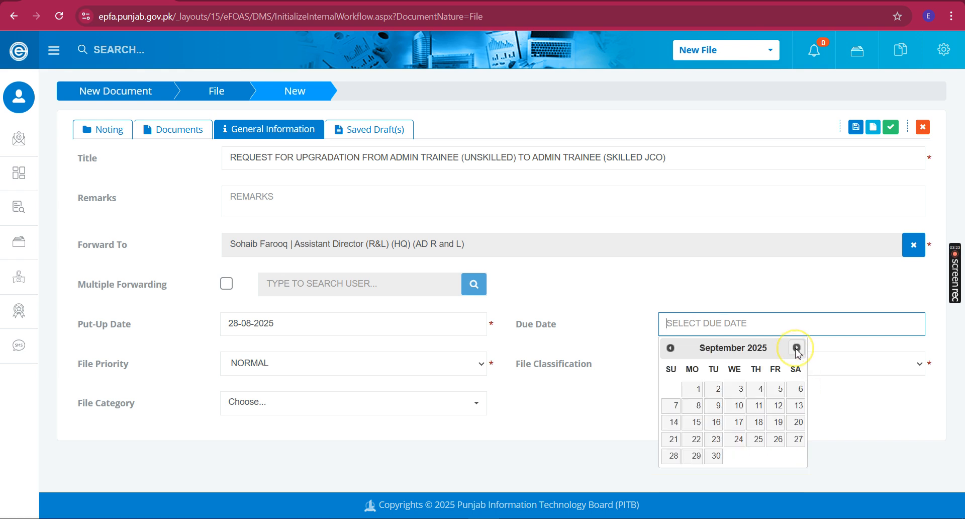
left_click(718, 426)
left_click(726, 325)
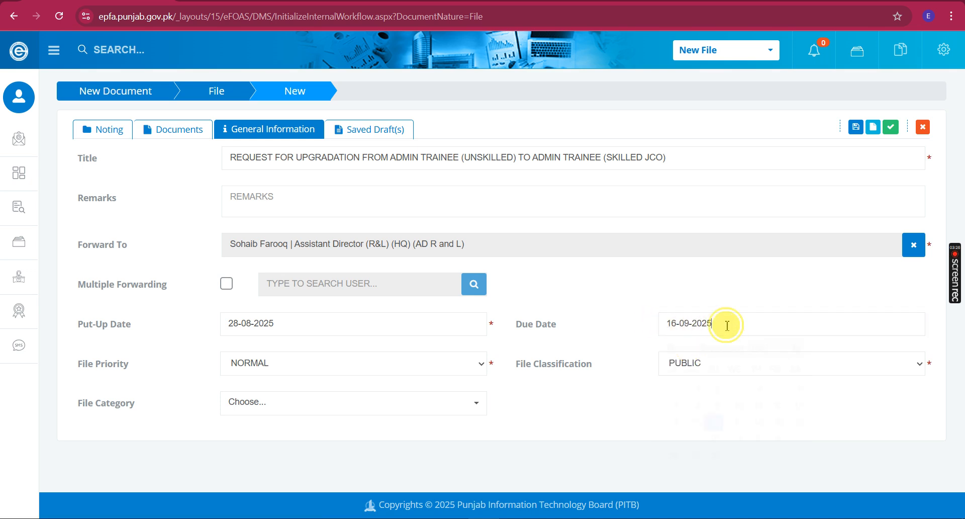
key("ctrl+a")
key("BackSpace")
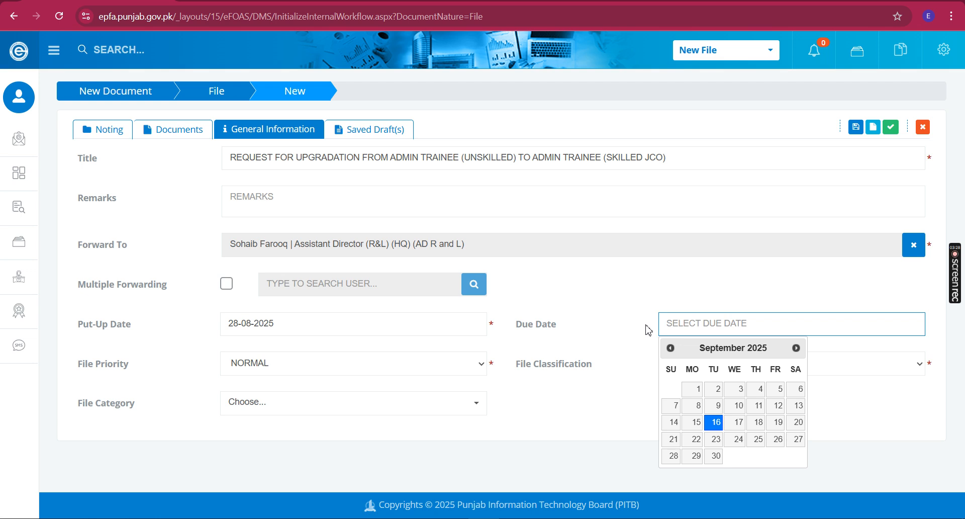
left_click(642, 327)
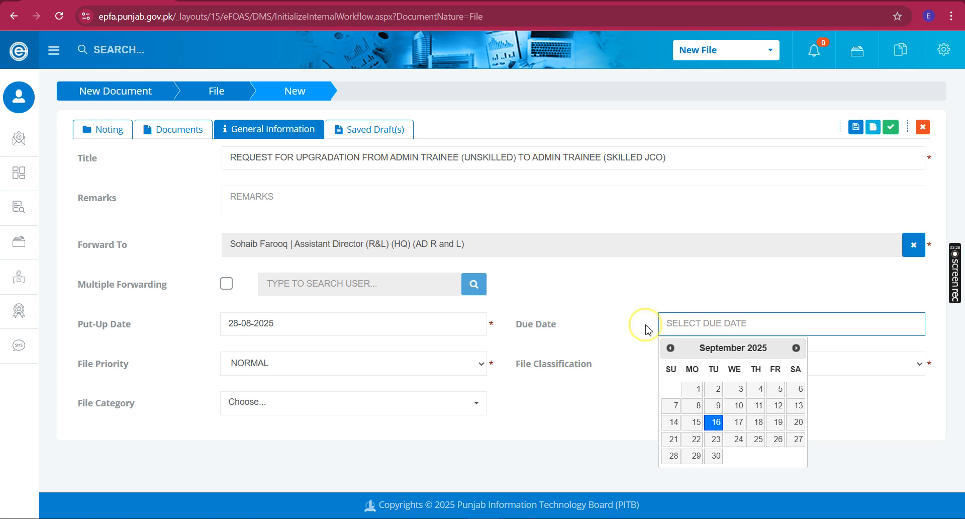
left_click(310, 372)
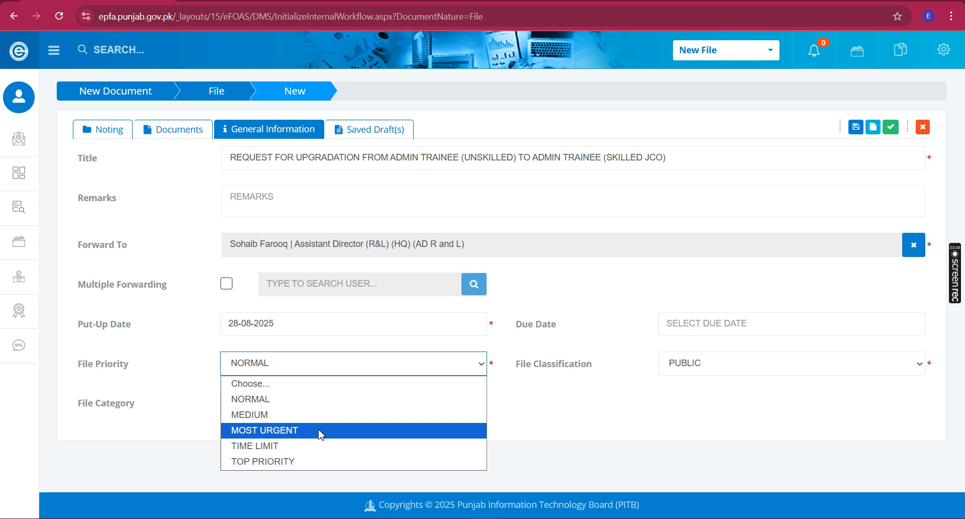
left_click_drag(131, 364, 99, 364)
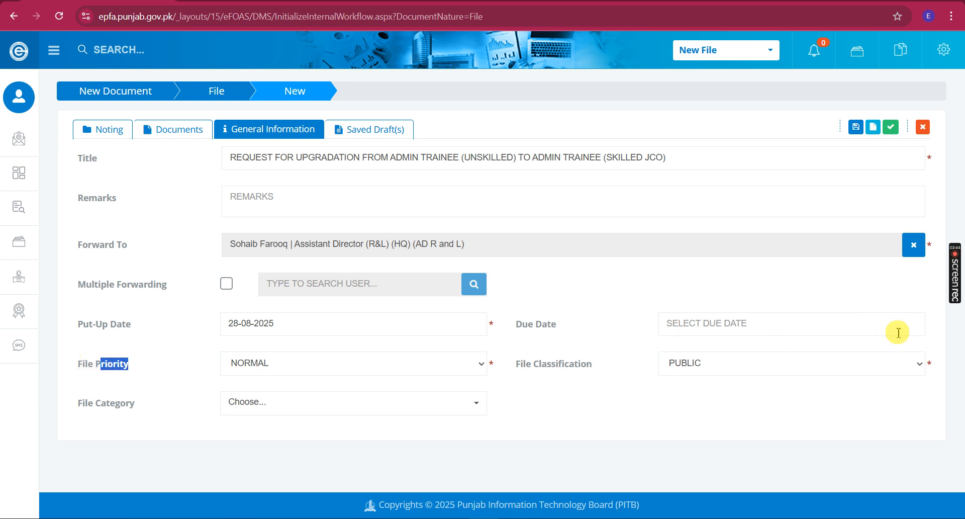
left_click(931, 332)
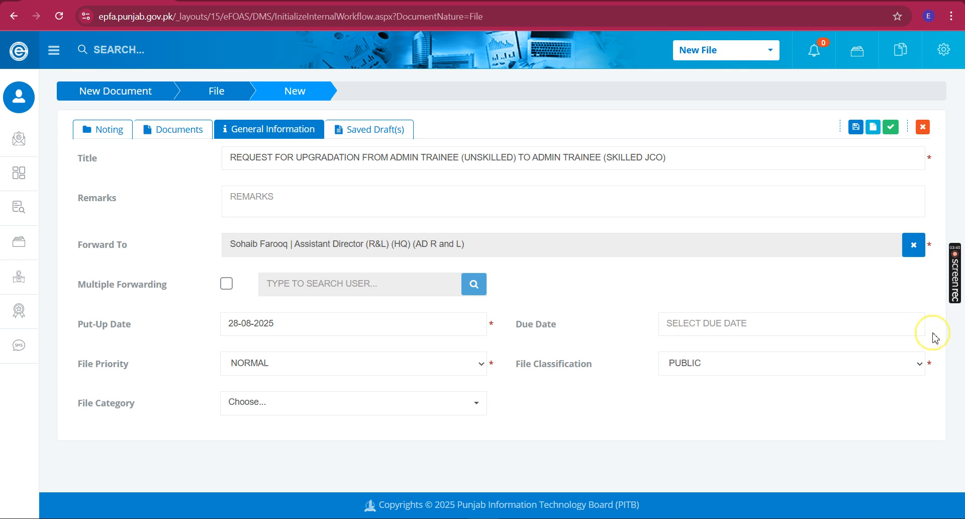
left_click(846, 331)
left_click(847, 335)
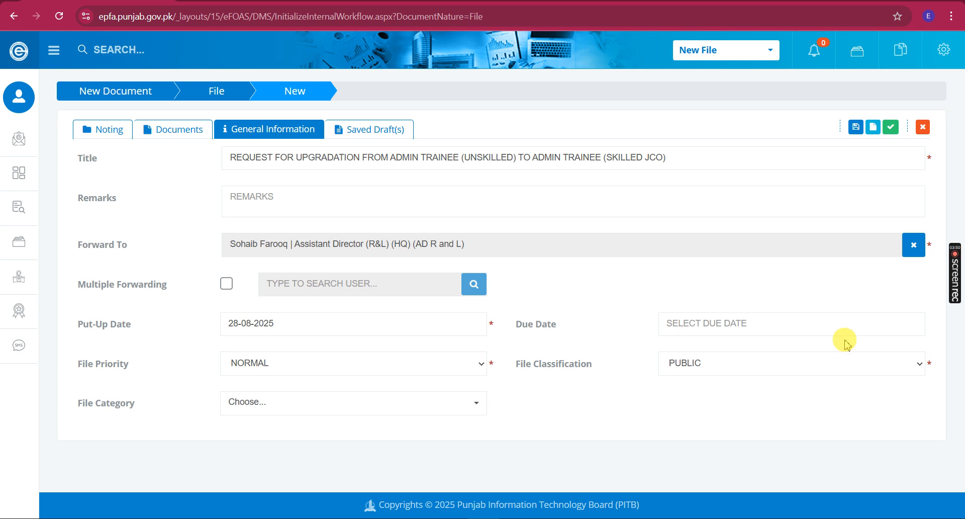
Leave Due Date empty and list the File Classification options, keeping PUBLIC selected
left_click(813, 321)
left_click(583, 379)
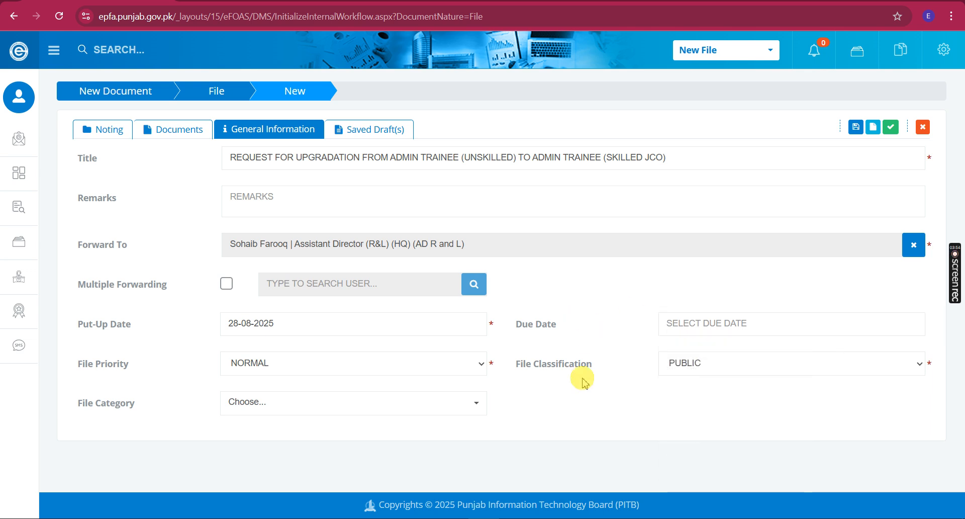
left_click(685, 365)
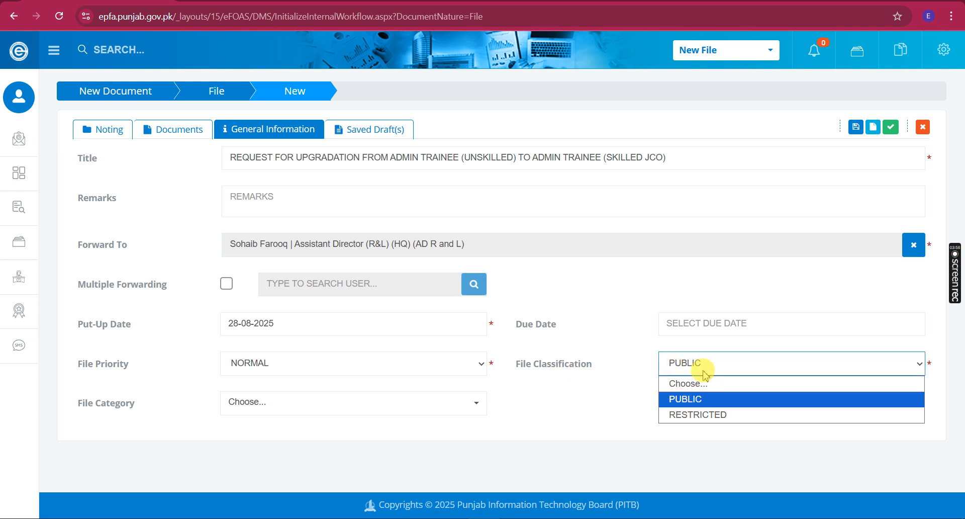
left_click(704, 371)
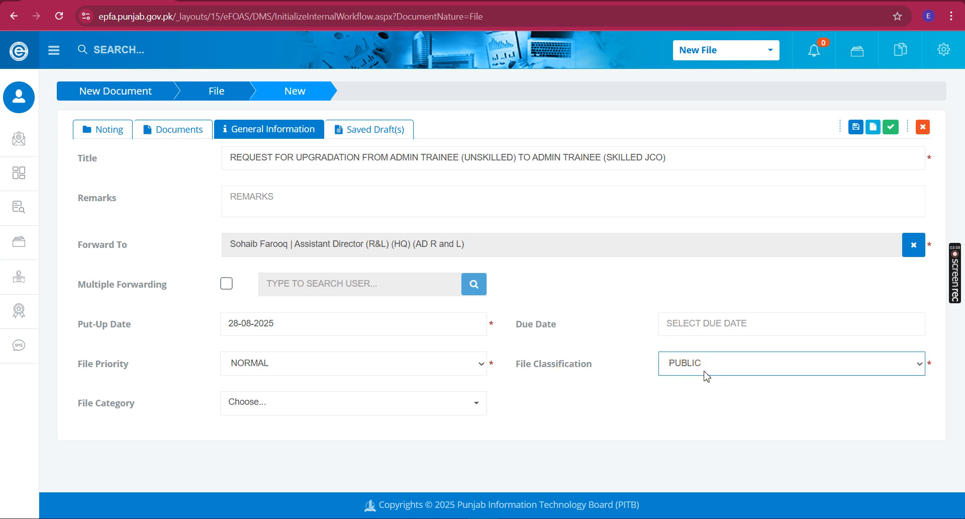
left_click(706, 375)
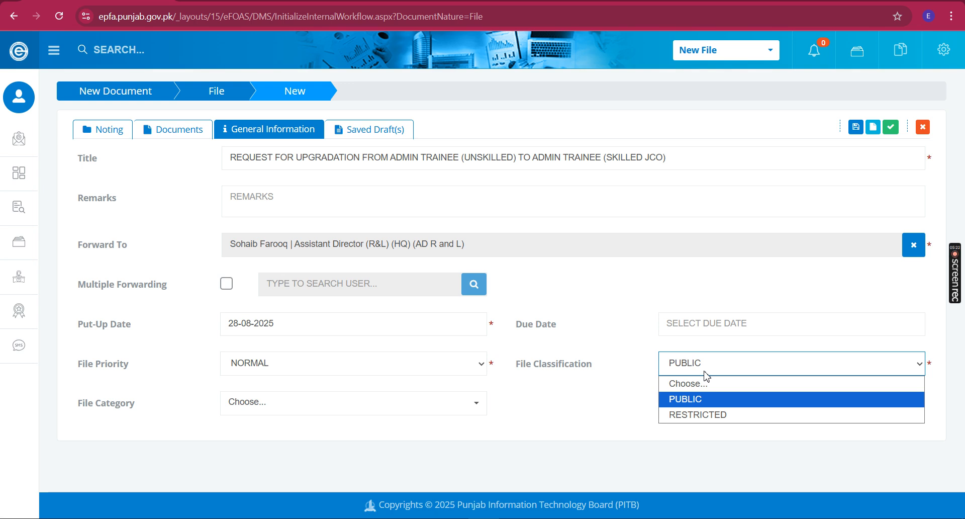
Switch File Classification to RESTRICTED, then back to PUBLIC
left_click(741, 415)
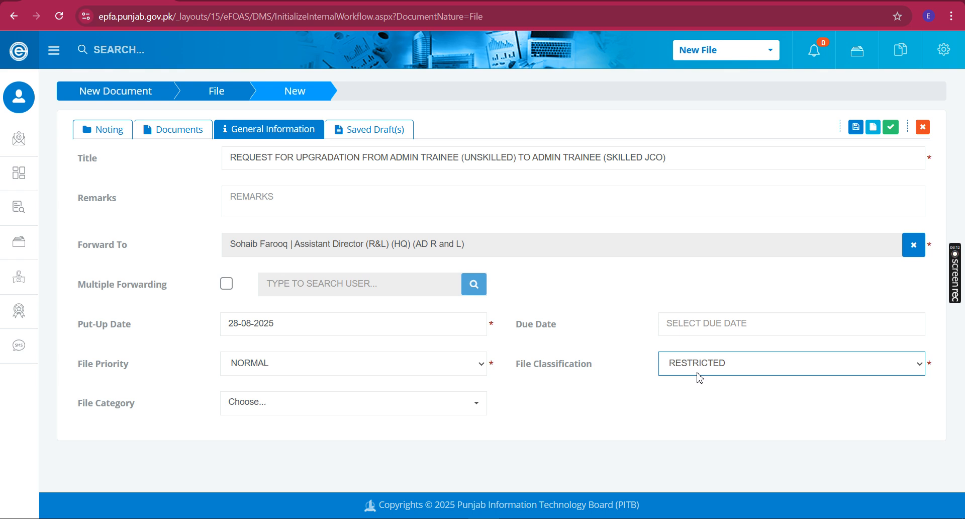
left_click(697, 371)
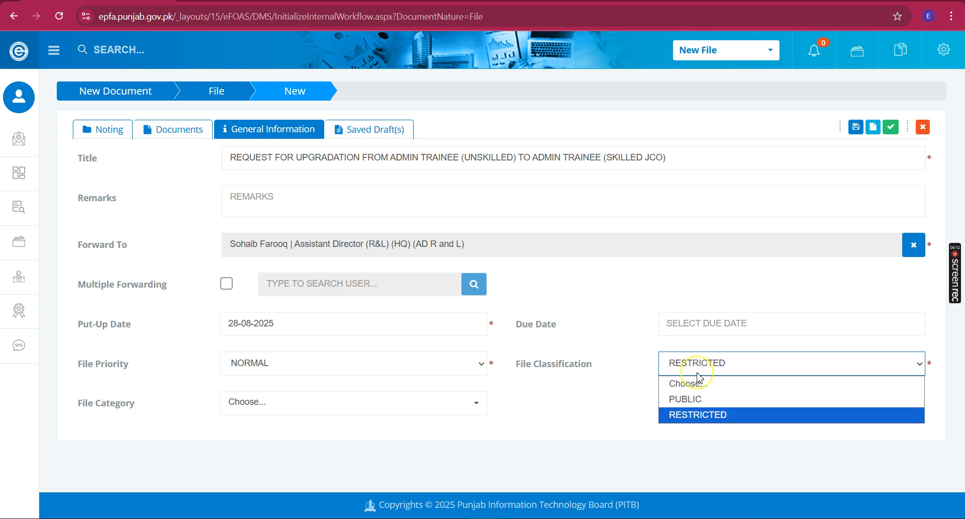
left_click(717, 400)
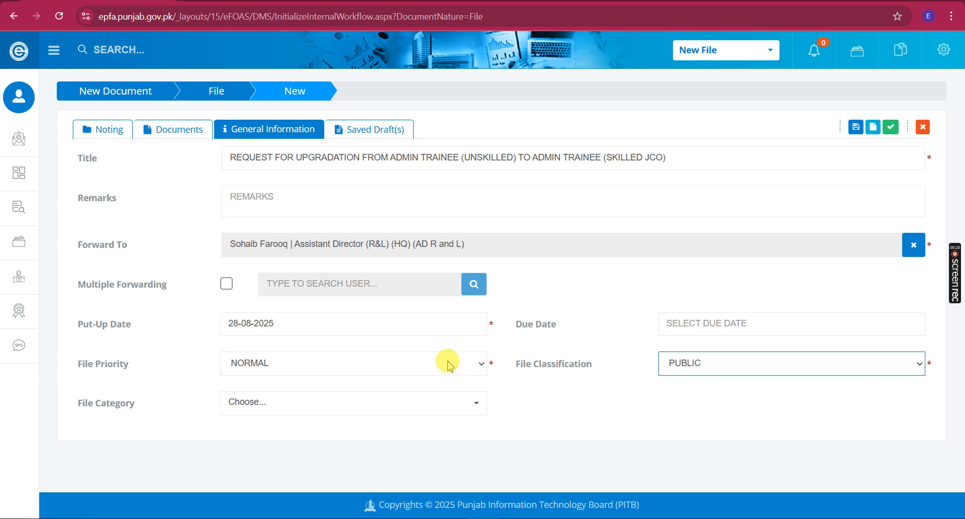
Review the File Priority options twice, leaving the priority at NORMAL
left_click(422, 361)
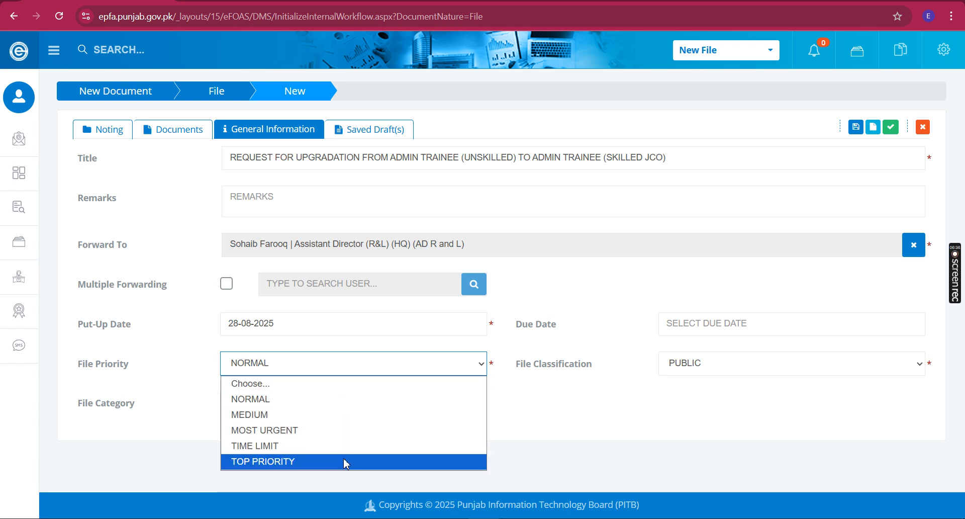
left_click(190, 304)
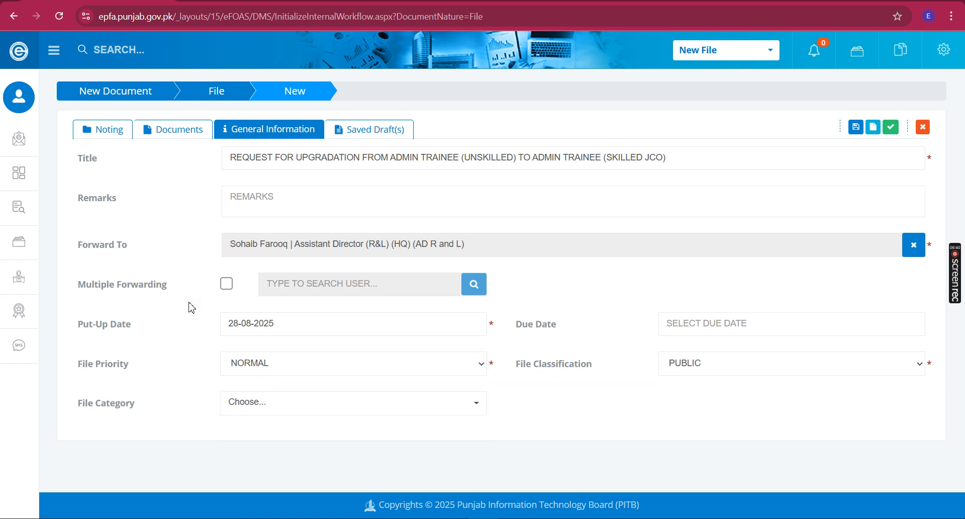
left_click(250, 367)
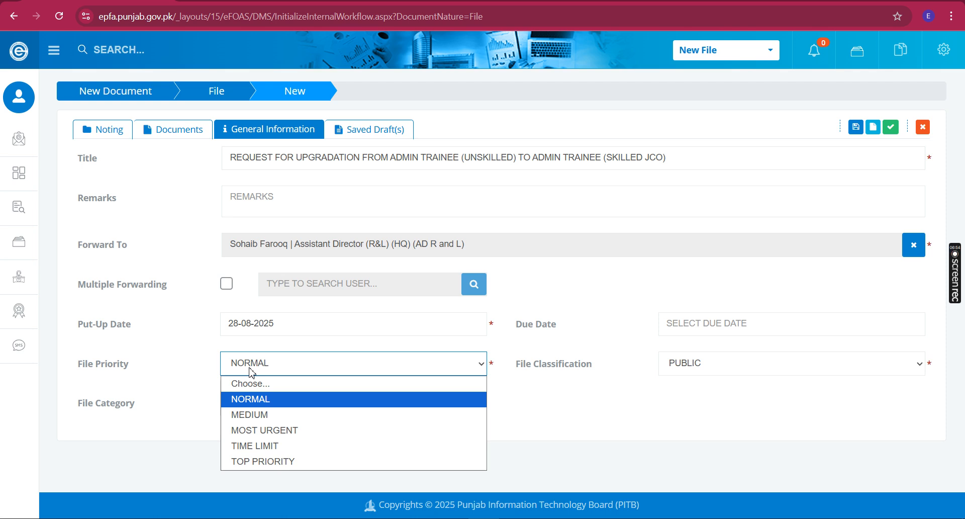
left_click(251, 372)
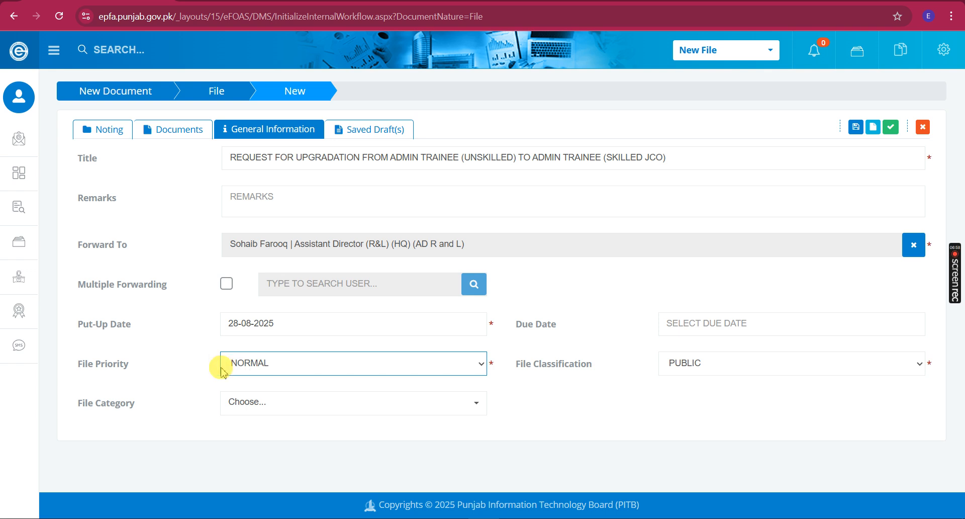
left_click_drag(218, 365, 73, 369)
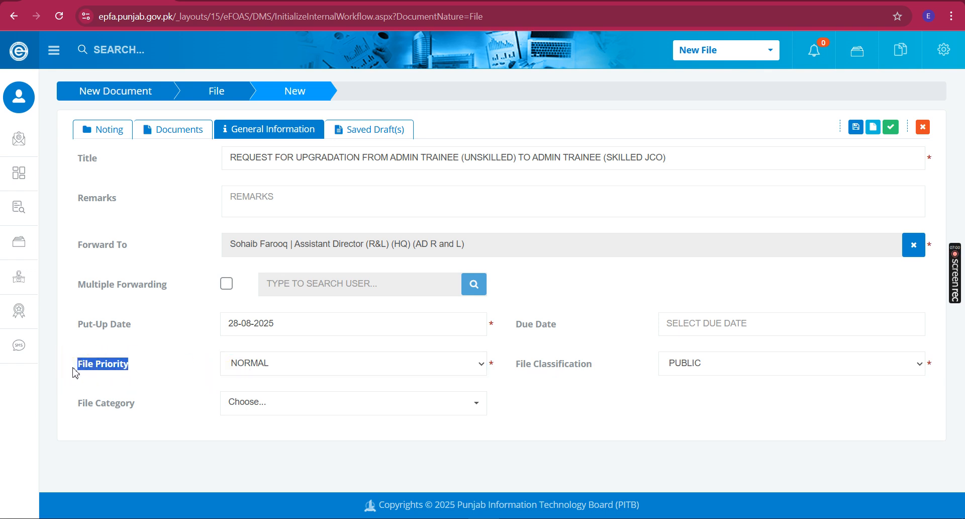
left_click(128, 377)
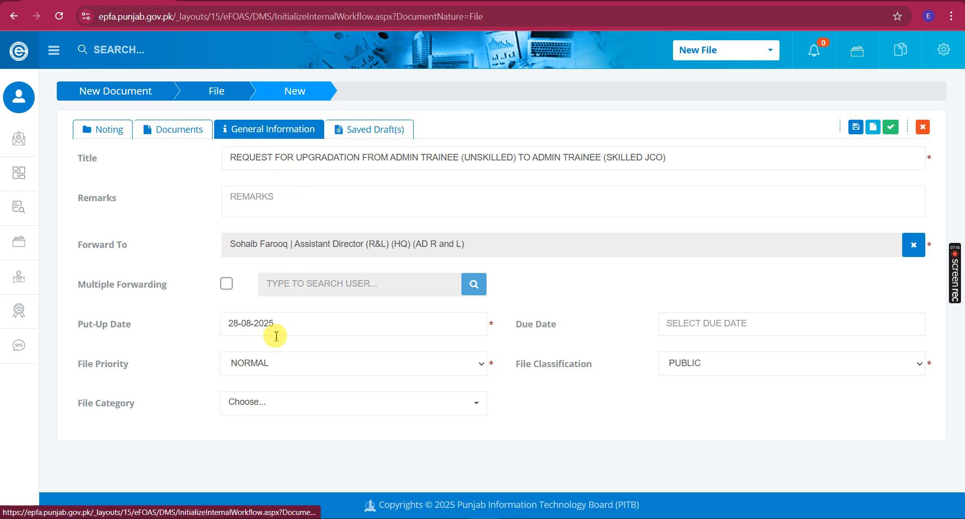
Move through Documents to the Noting section and focus its empty note editor
left_click(173, 131)
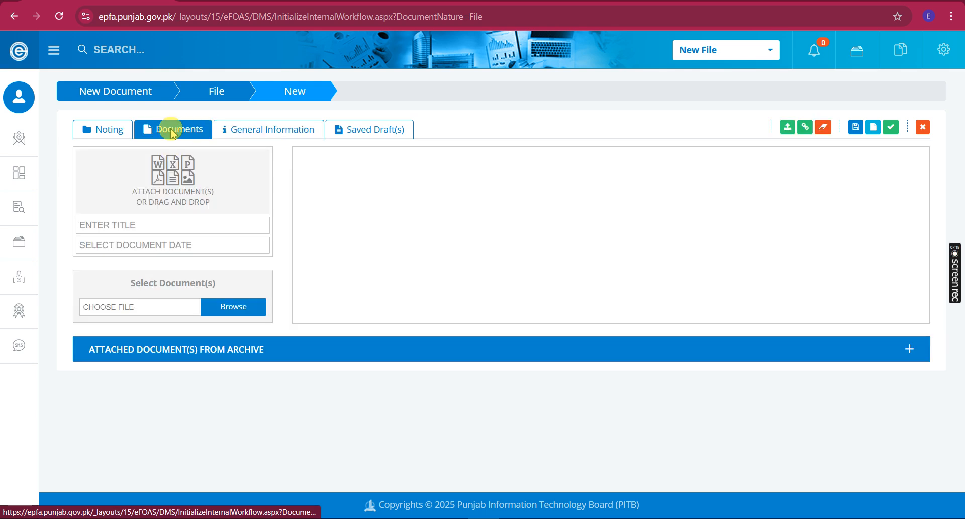
left_click(108, 130)
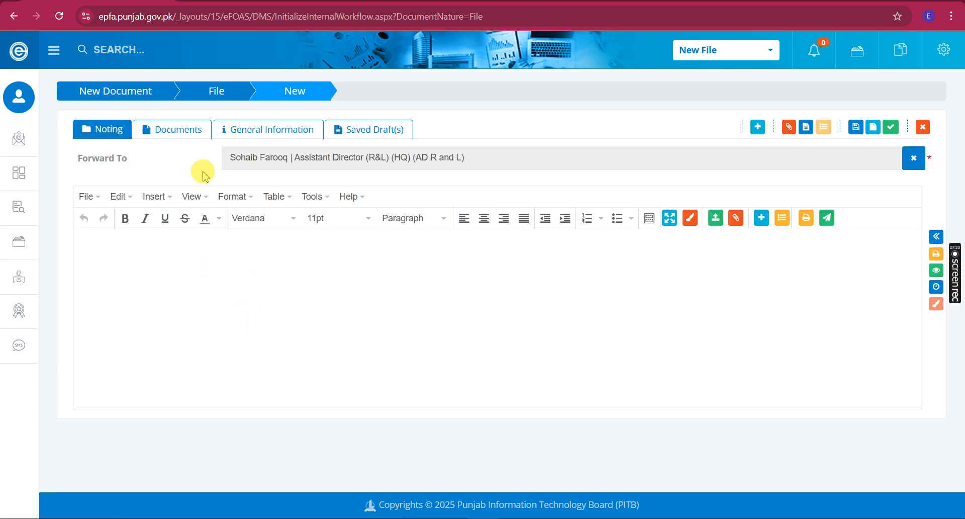
left_click_drag(161, 156, 74, 160)
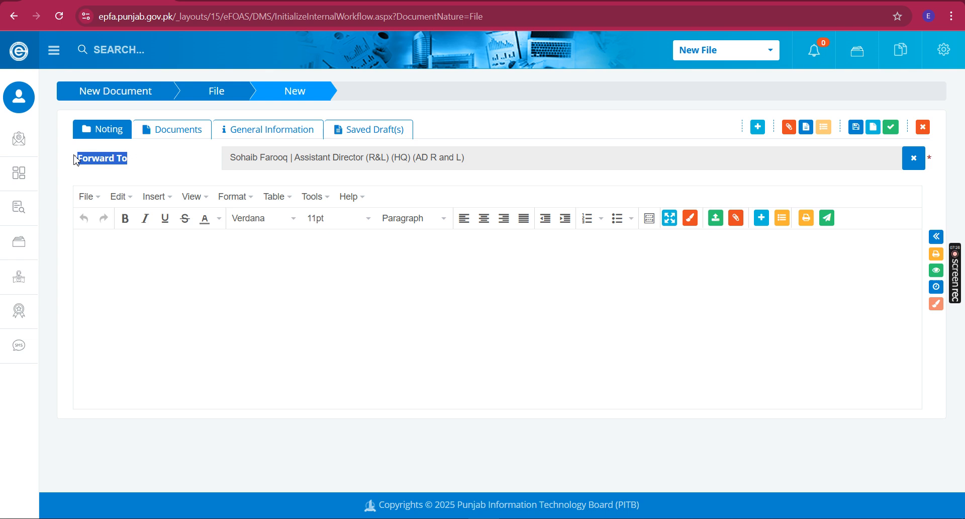
left_click(220, 312)
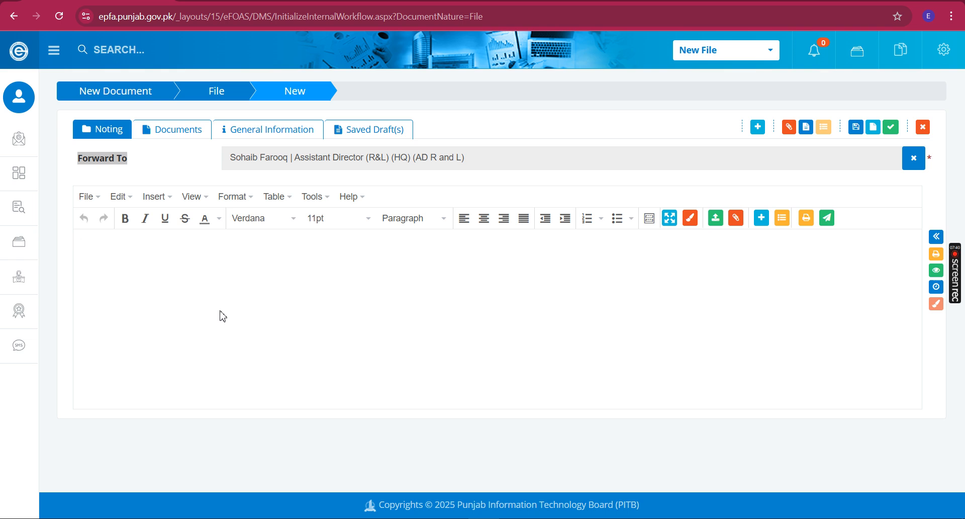
key("alt+Tab")
In Word, select the whole opening paragraph from 'It is respectfully submitted' to 'January 2022.'
left_click(420, 272)
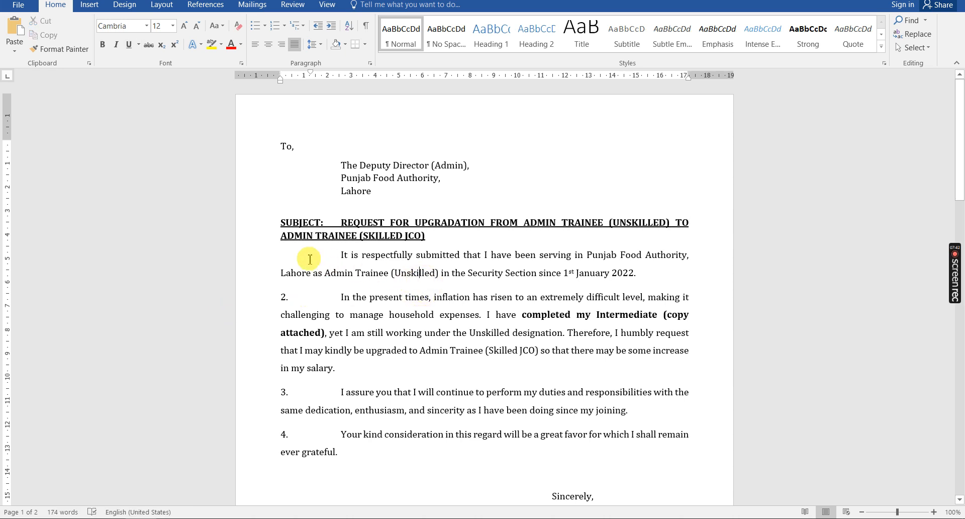
left_click(256, 254)
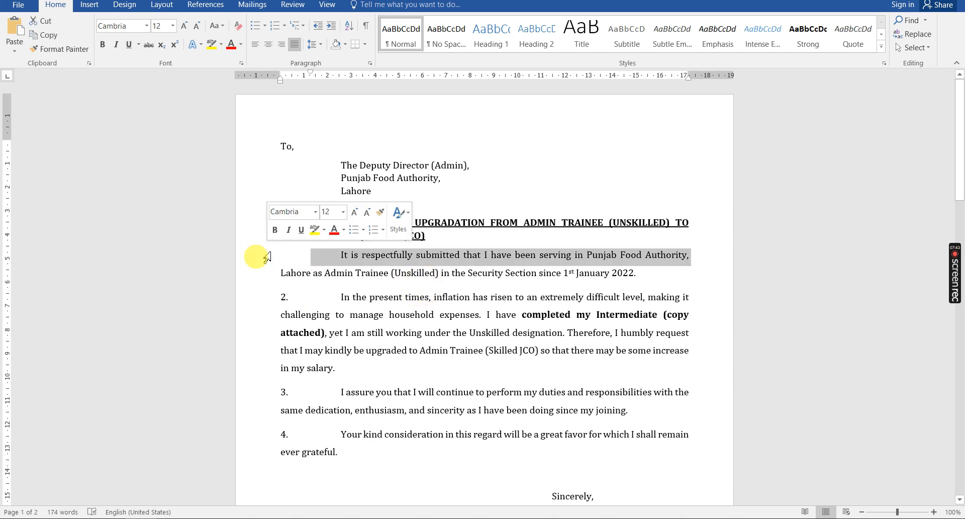
left_click(265, 302)
left_click(254, 396)
left_click(261, 425)
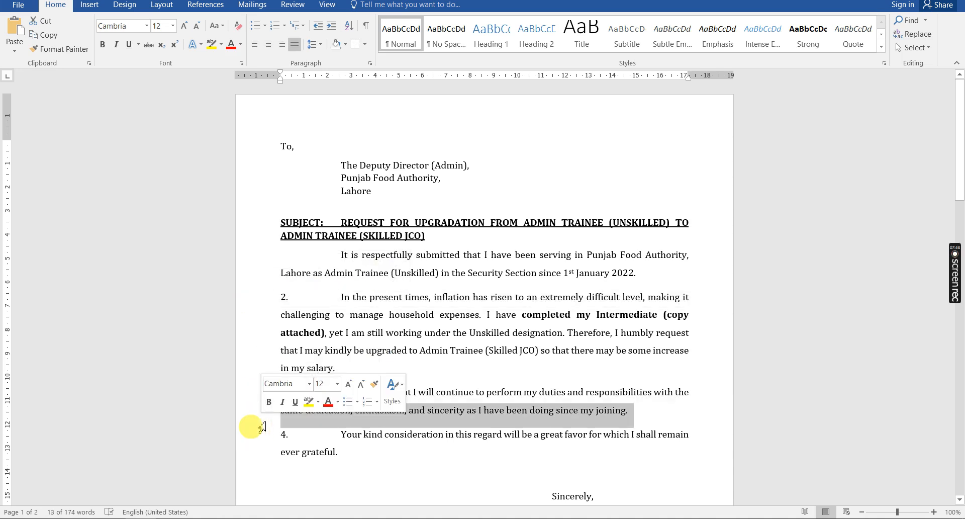
left_click(258, 435)
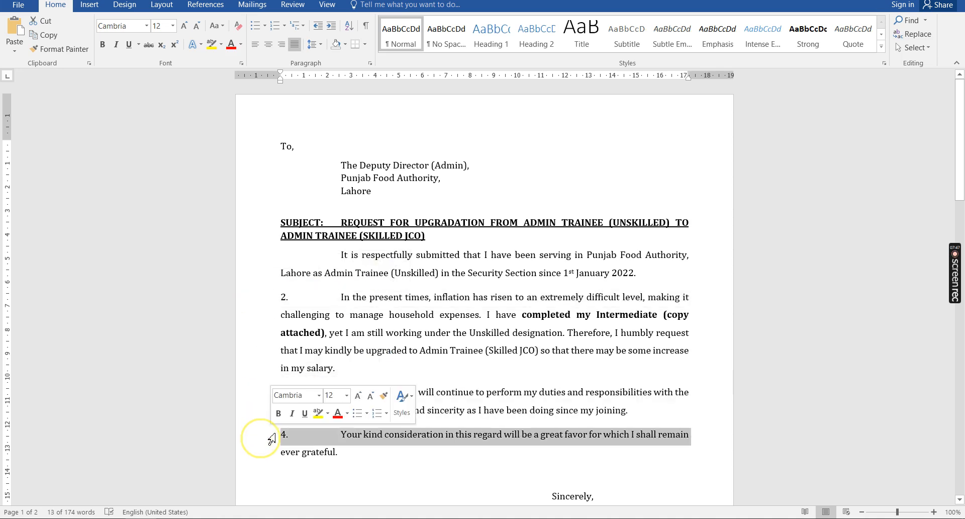
left_click(255, 260)
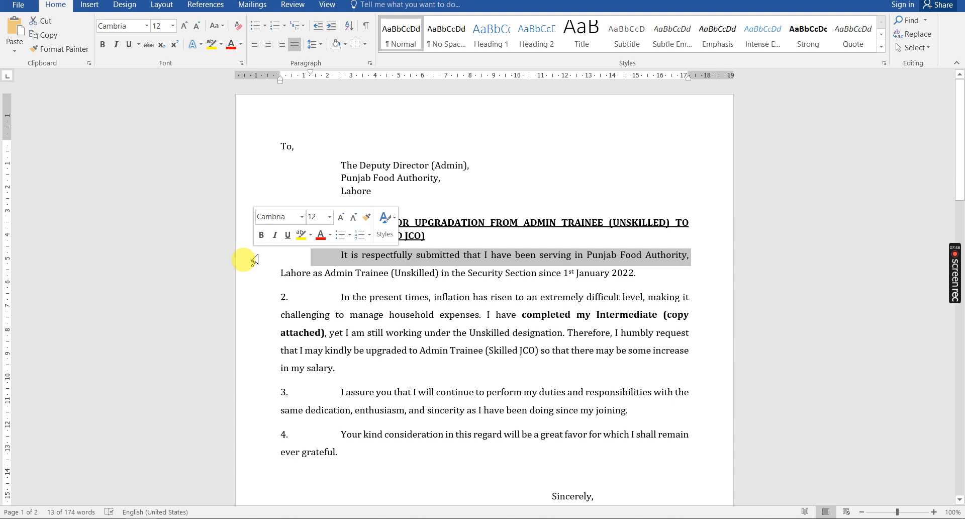
left_click(381, 464)
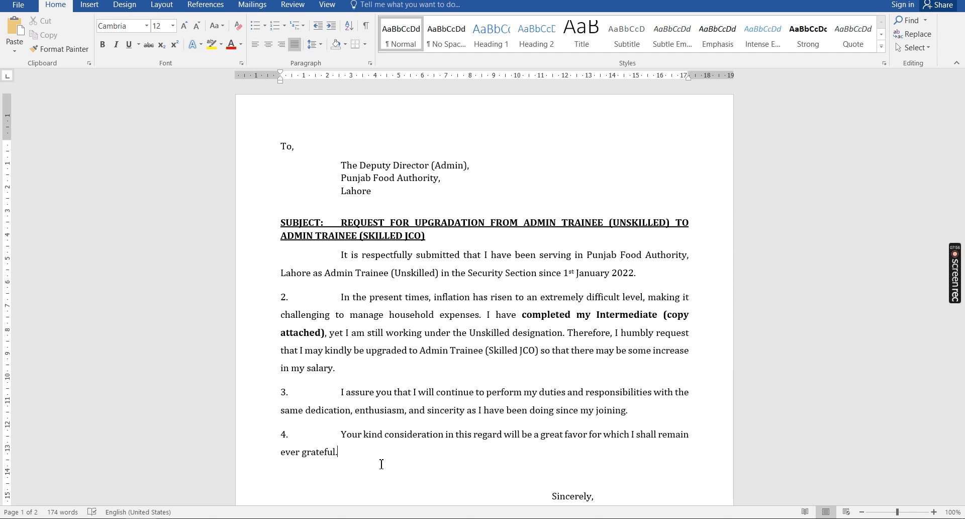
left_click(346, 257)
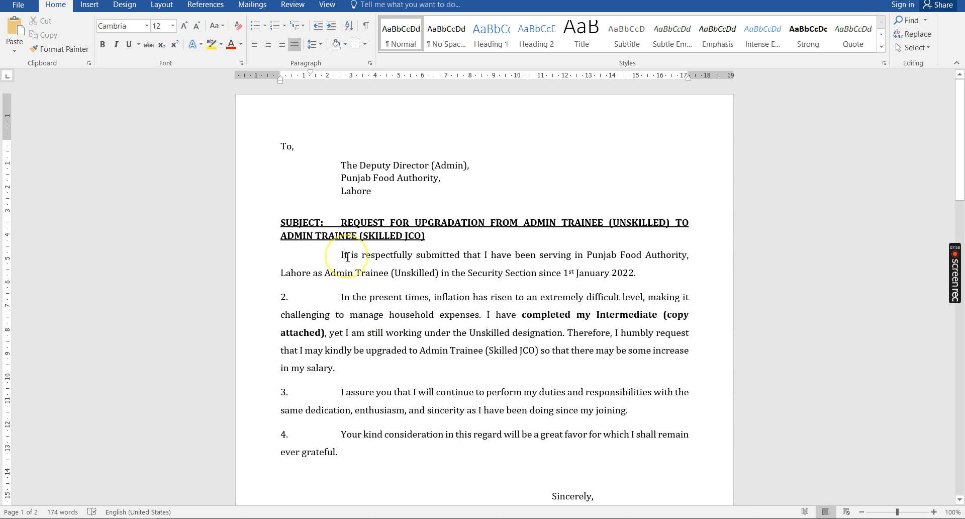
triple_click(347, 258)
key("ctrl+c")
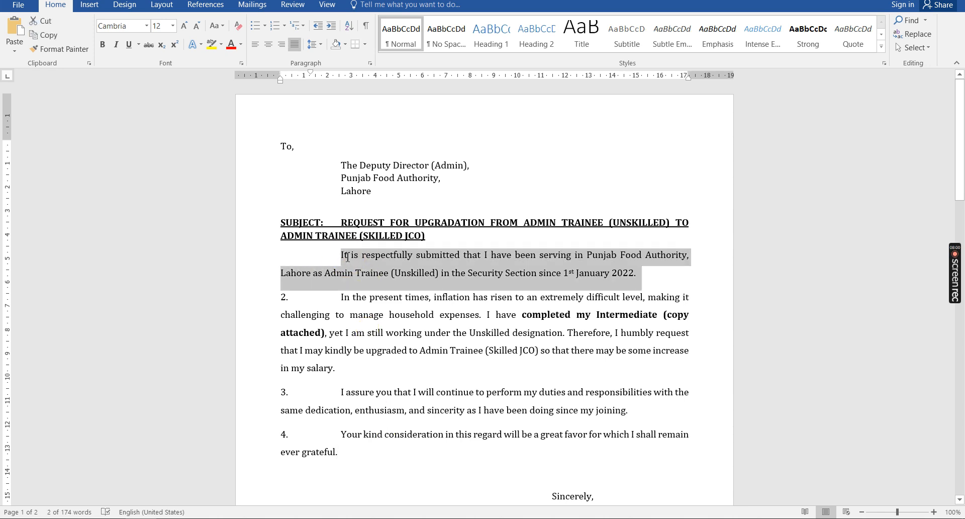
Paste the copied opening paragraph into the eFOAS Noting editor
key("alt+Tab")
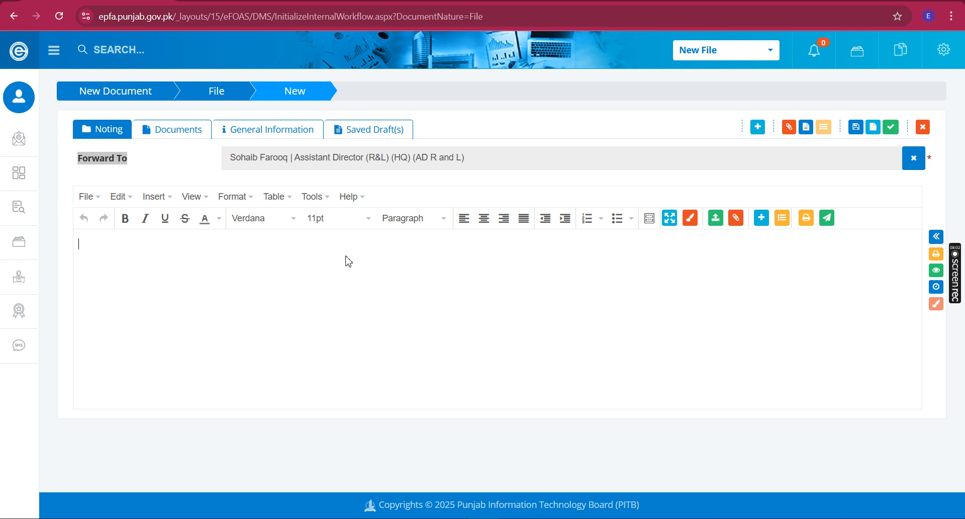
left_click(353, 286)
left_click(312, 276)
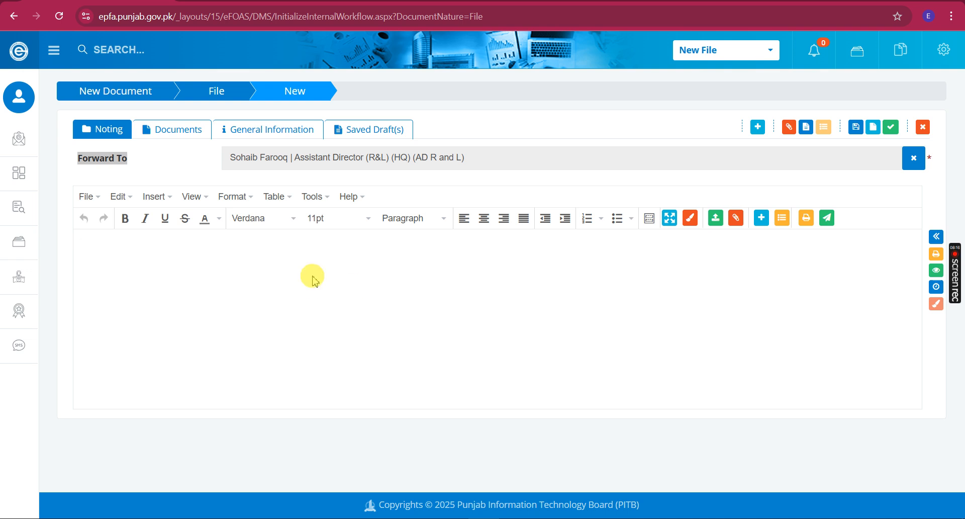
key("ctrl+v")
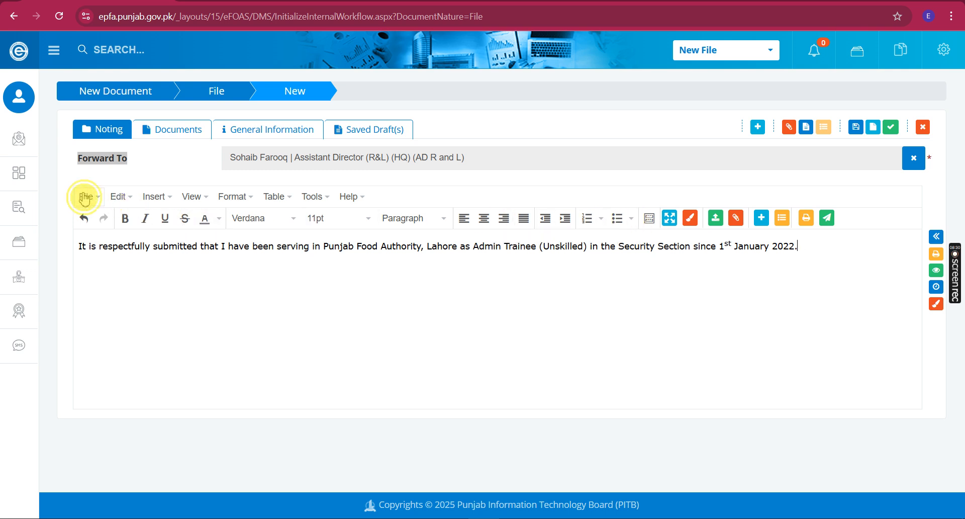
Browse the editor's File, View and Insert menus without changing anything
left_click(84, 197)
left_click(83, 195)
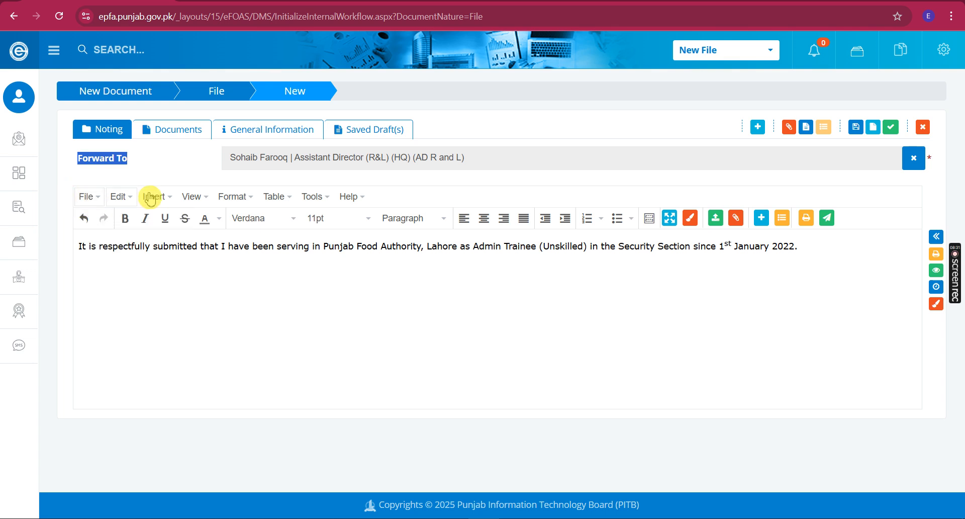
left_click(189, 197)
left_click(187, 199)
left_click(161, 200)
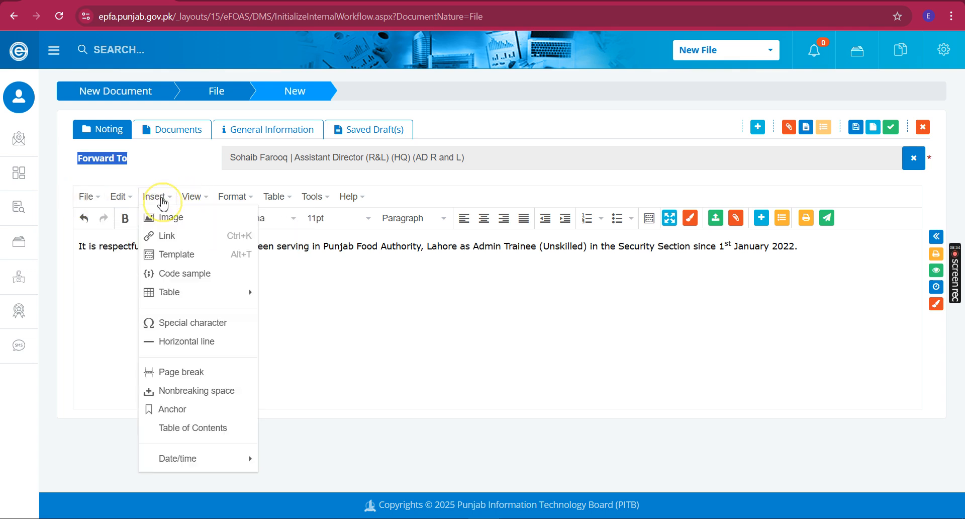
left_click(500, 300)
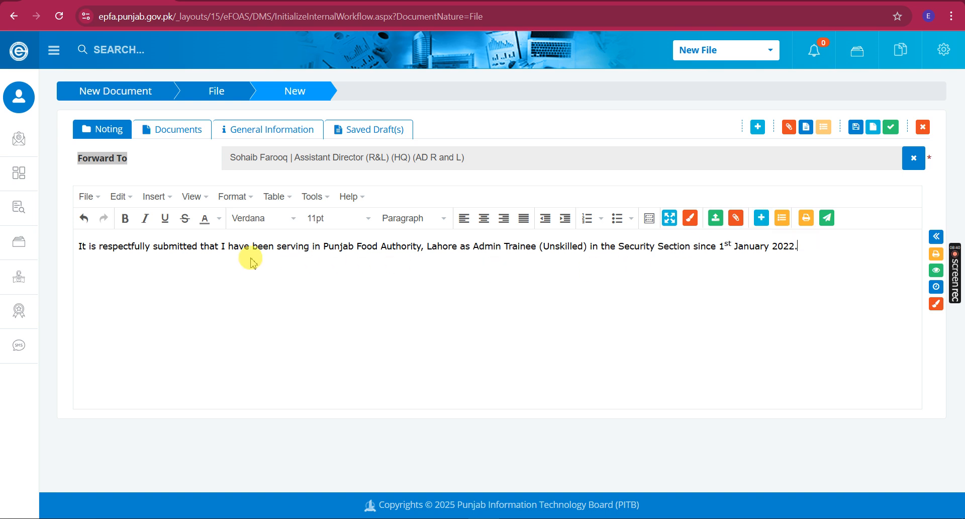
Highlight the pasted sentence, attempt a print preview, and dismiss the resulting warning
left_click(611, 269)
left_click(695, 271)
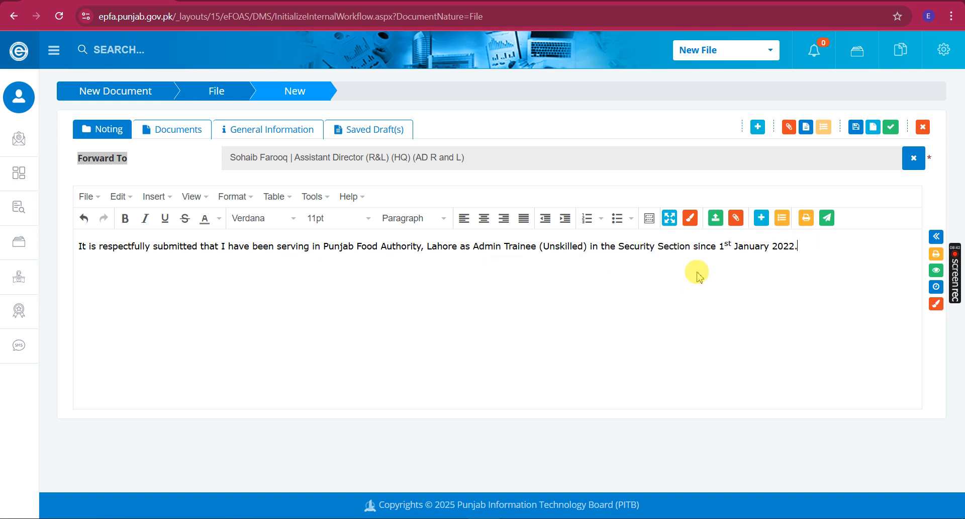
left_click_drag(154, 247, 659, 251)
left_click(763, 218)
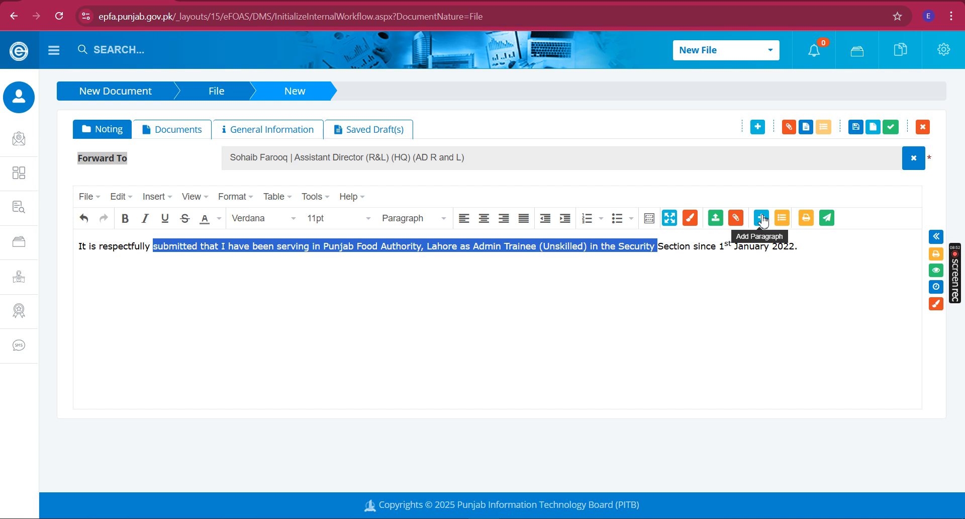
left_click(936, 255)
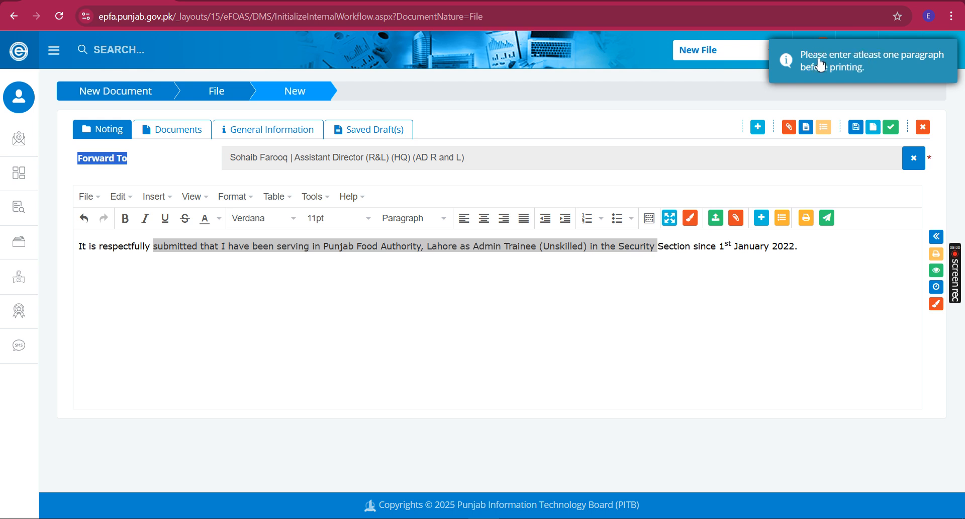
left_click(765, 334)
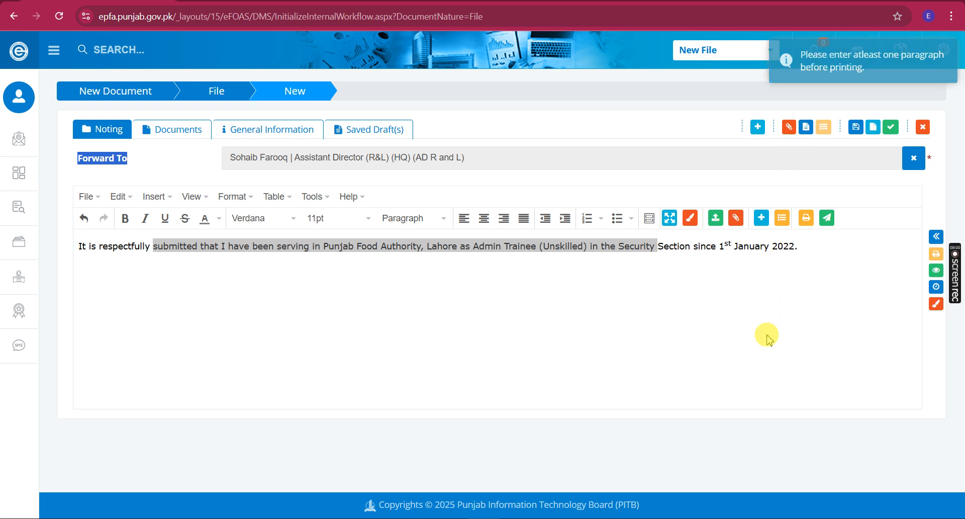
Add the opening paragraph as noting paragraph 1, check it in the paragraph table, and try printing
left_click(763, 220)
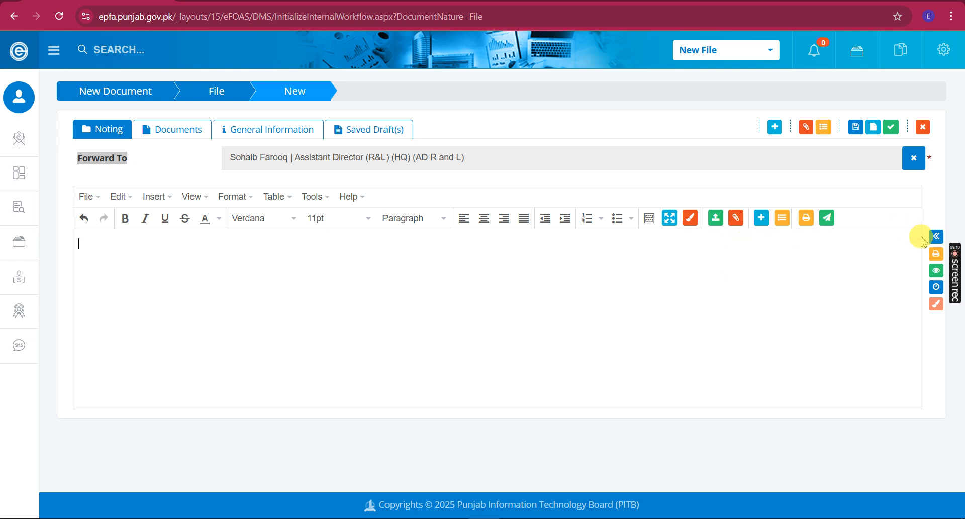
left_click(934, 237)
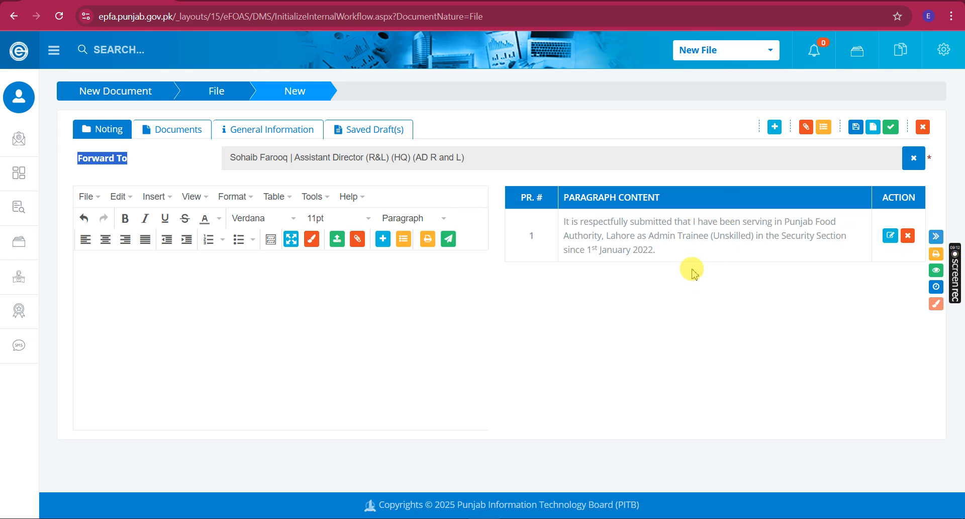
left_click_drag(696, 252, 632, 251)
left_click(586, 224)
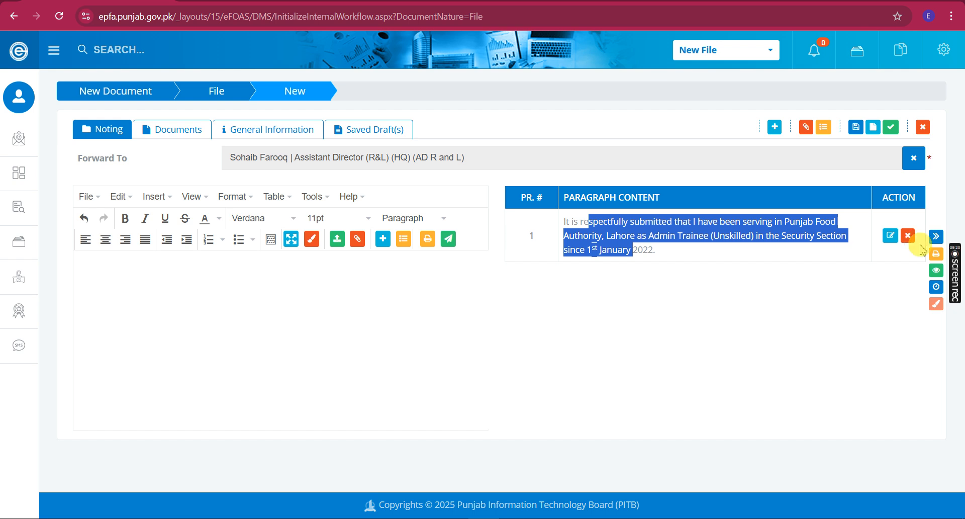
left_click(934, 254)
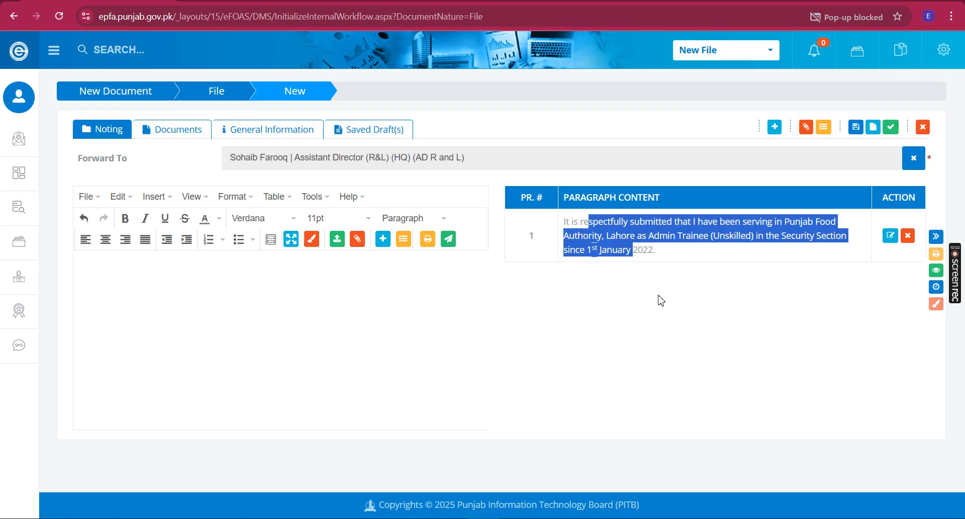
Always allow pop-ups from the e-Office site
left_click(835, 16)
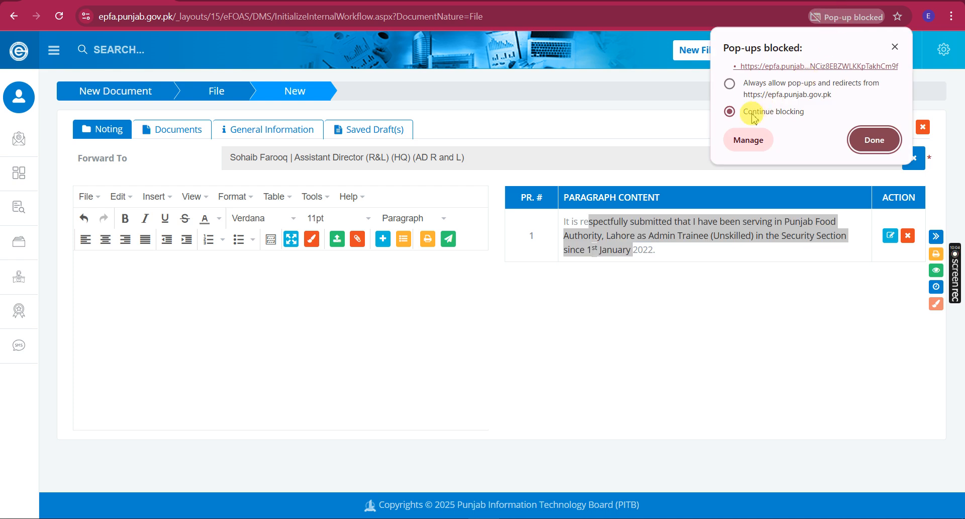
left_click(745, 94)
left_click(874, 140)
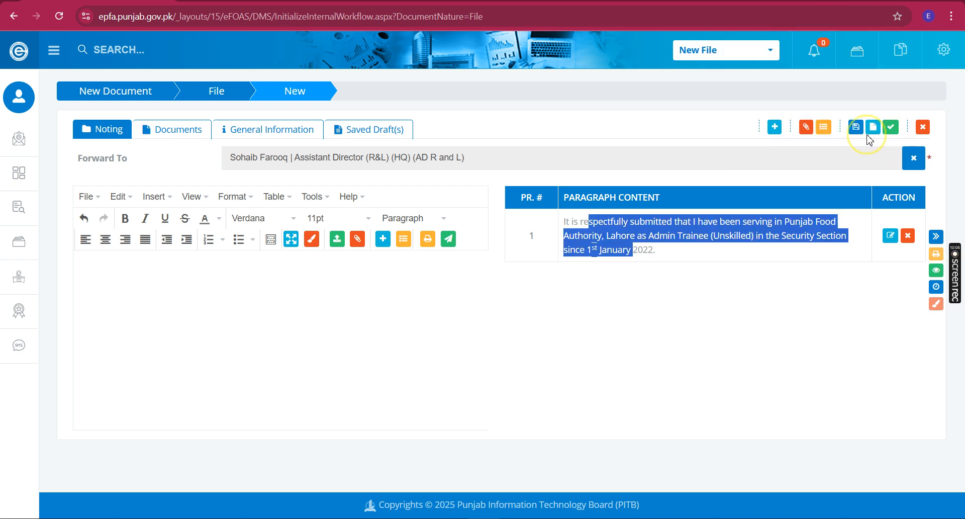
Open the printable note sheet and review its subject, paragraph 1 and signature block
left_click(935, 254)
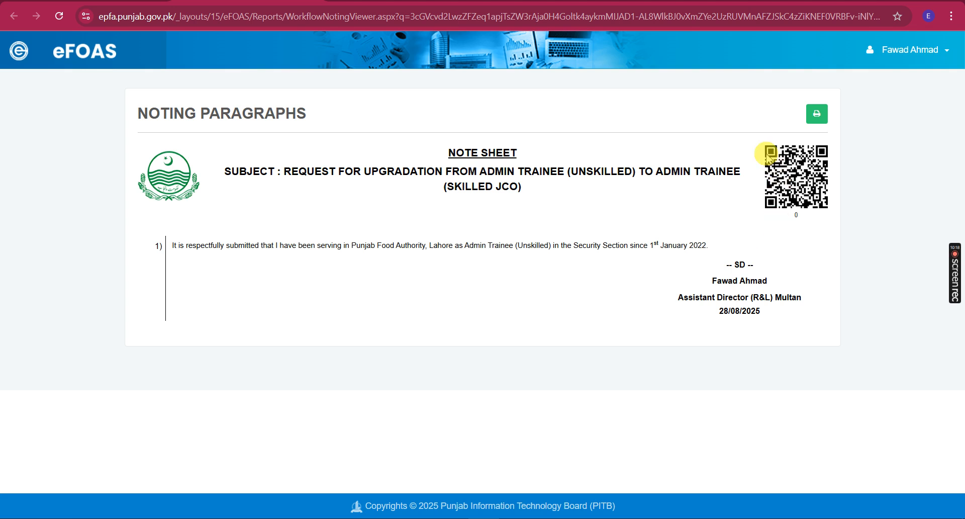
left_click_drag(378, 171, 512, 197)
left_click_drag(200, 246, 668, 288)
left_click_drag(154, 242, 173, 250)
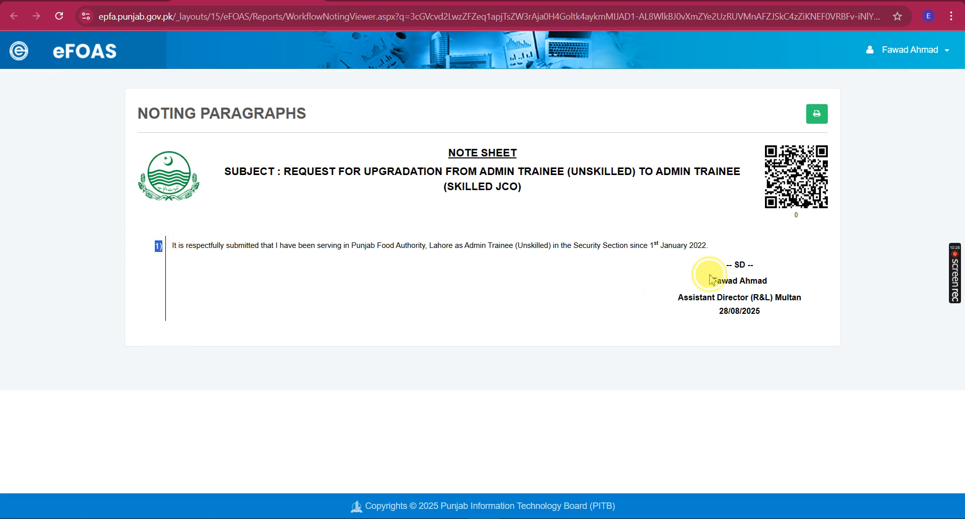
left_click_drag(710, 276, 770, 324)
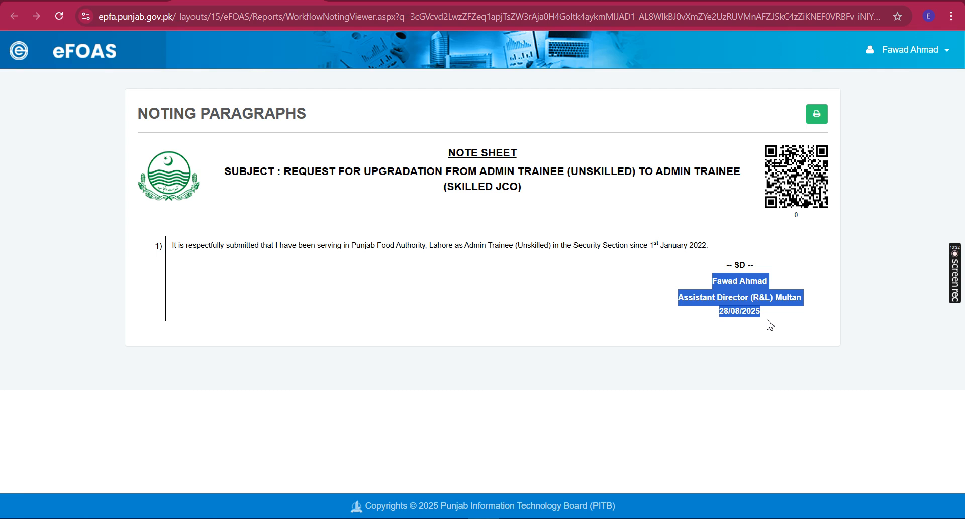
left_click_drag(769, 261, 725, 269)
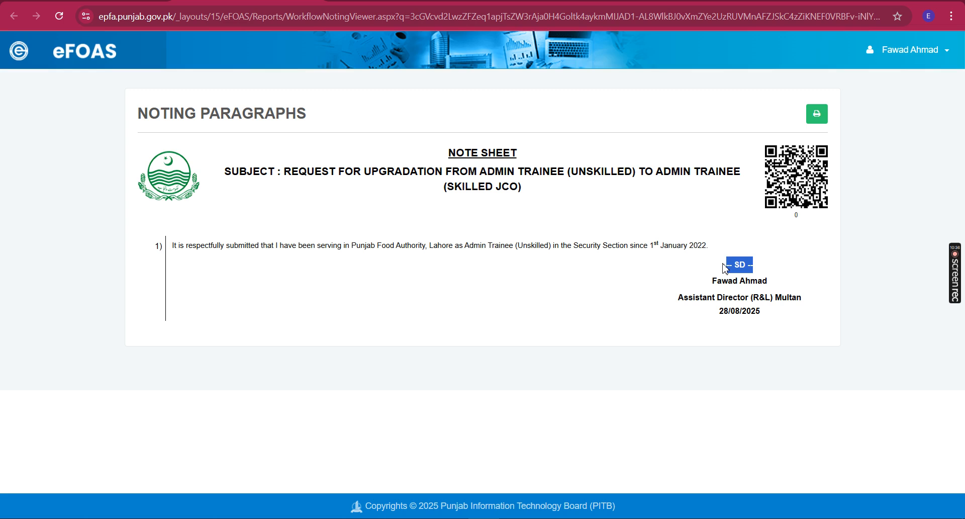
left_click_drag(726, 267, 766, 277)
Print the note sheet and return to the noting editor
left_click_drag(789, 246, 796, 219)
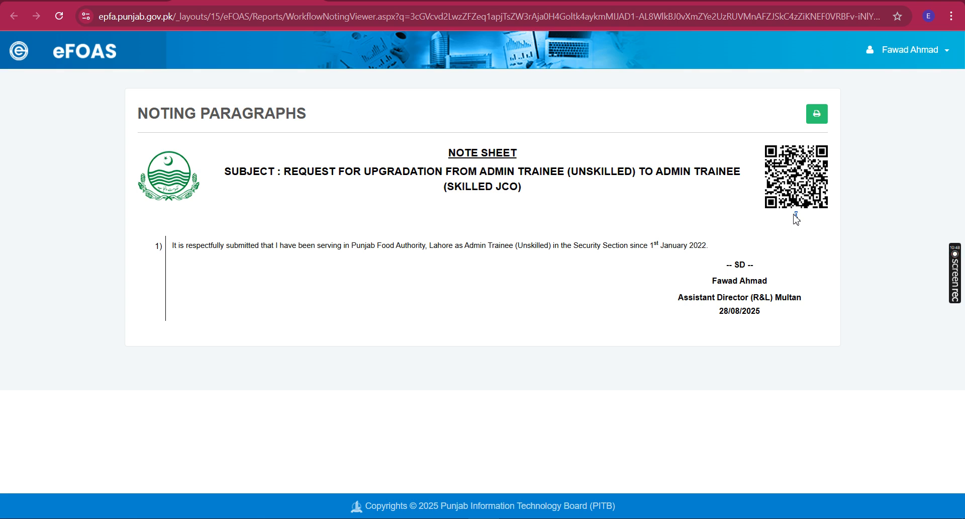
left_click(819, 214)
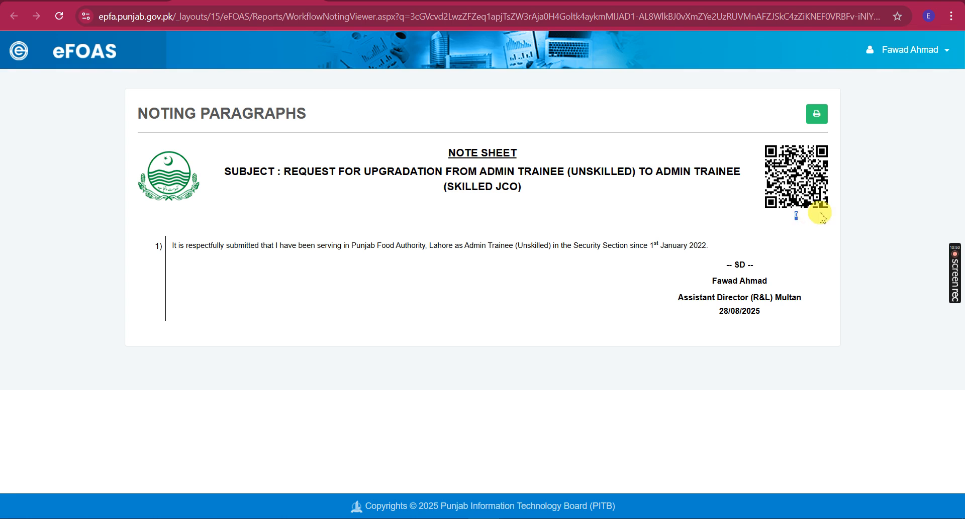
left_click(818, 116)
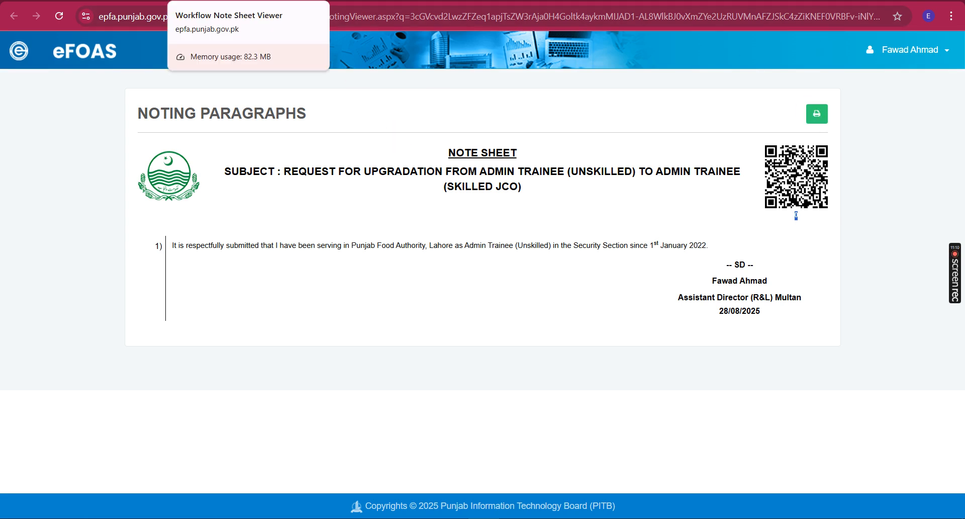
left_click(302, 3)
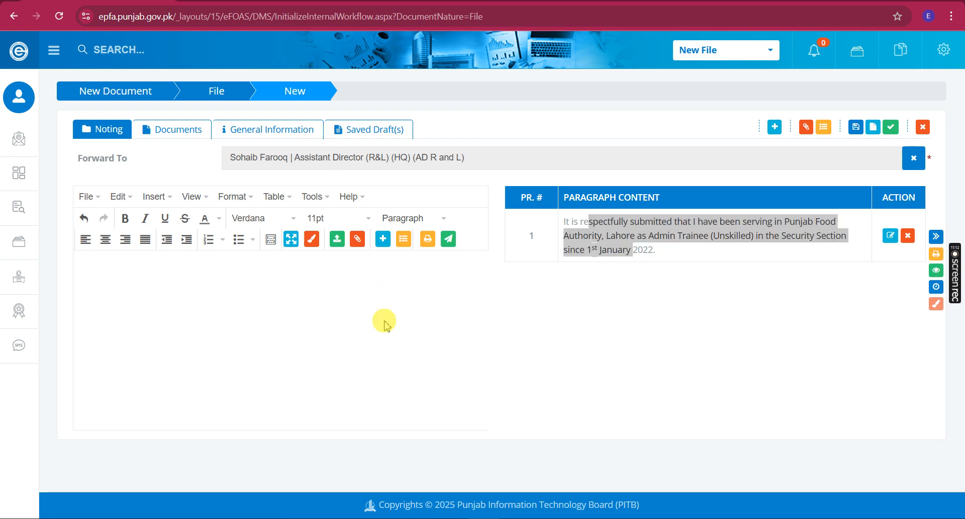
Copy paragraph 2 of the Word letter into the noting as paragraph 2
key("alt+Tab")
left_click(350, 305)
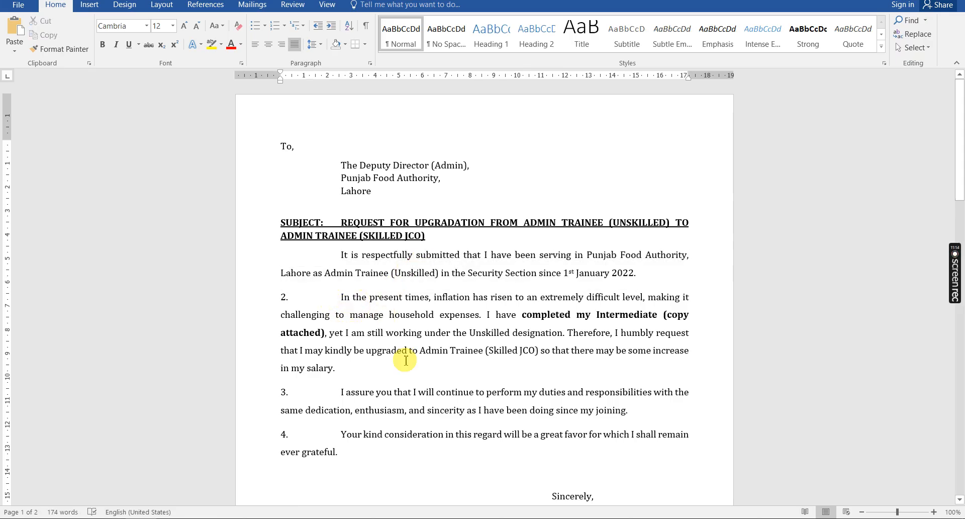
left_click(400, 362, "shift")
key("ctrl+c")
key("alt+Tab")
key("ctrl+v")
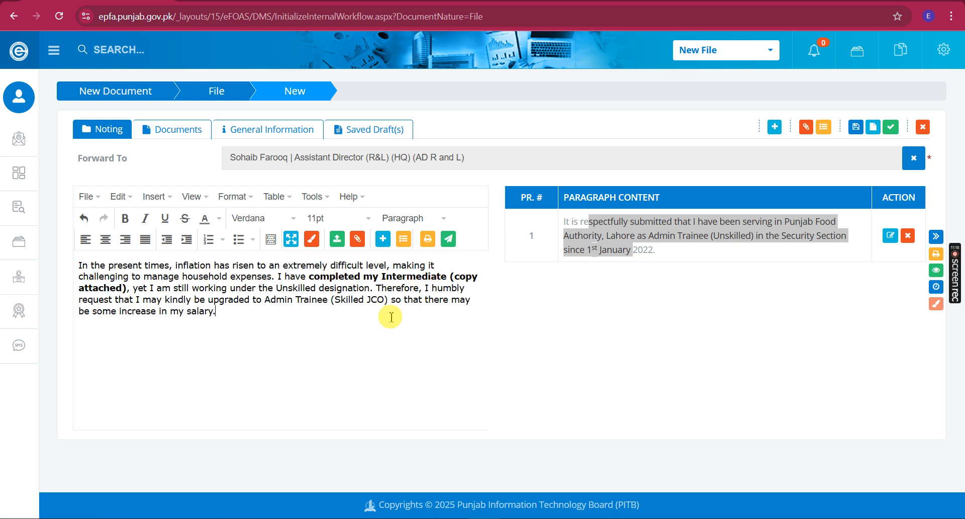
left_click(385, 246)
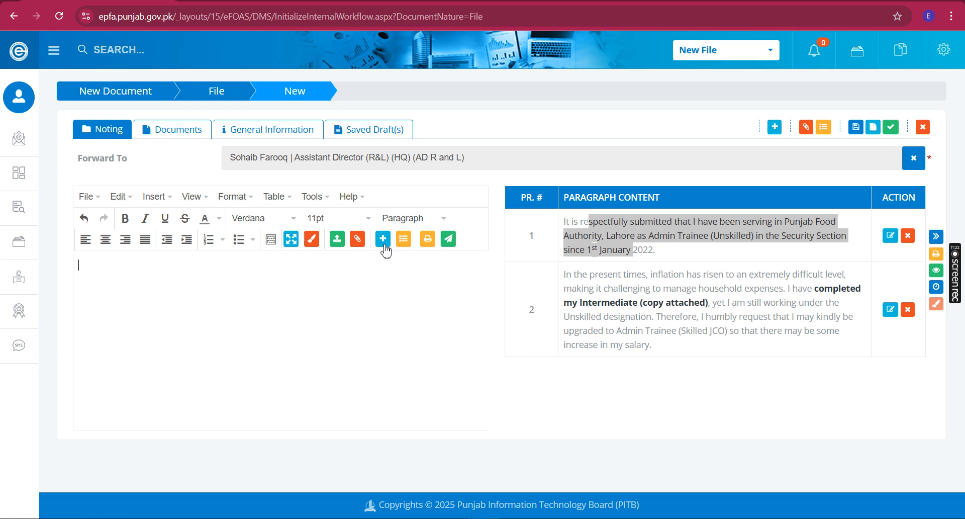
left_click(663, 259)
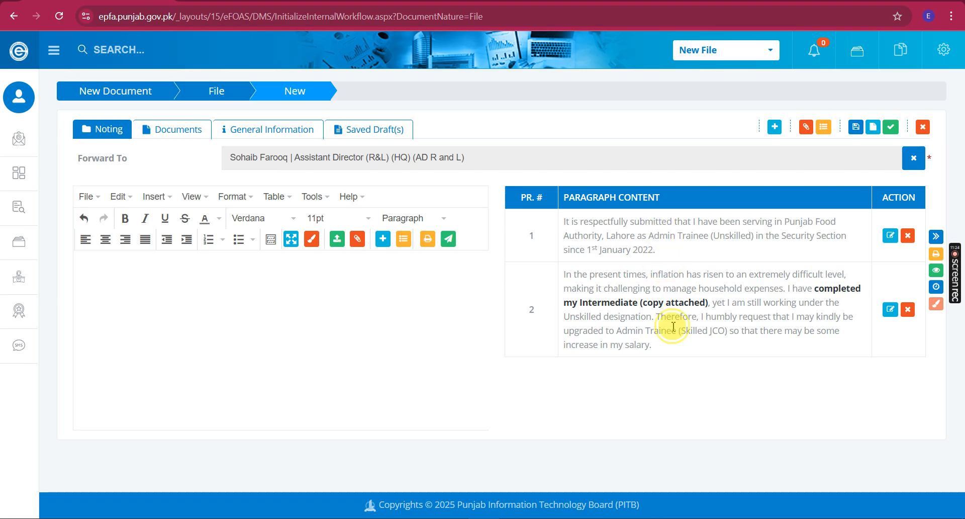
Copy paragraph 3 of the Word letter into the noting as paragraph 3
key("alt+Tab")
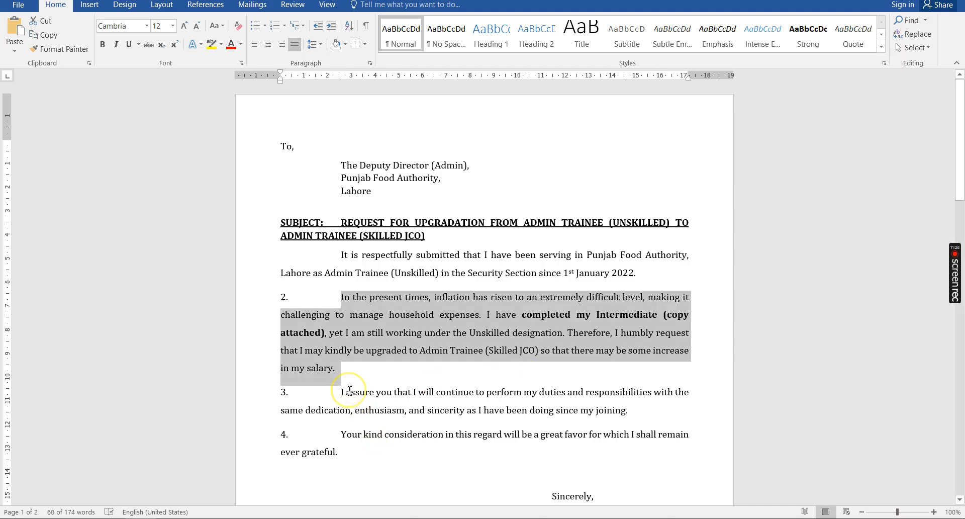
left_click(350, 391)
triple_click(350, 391)
key("ctrl+c")
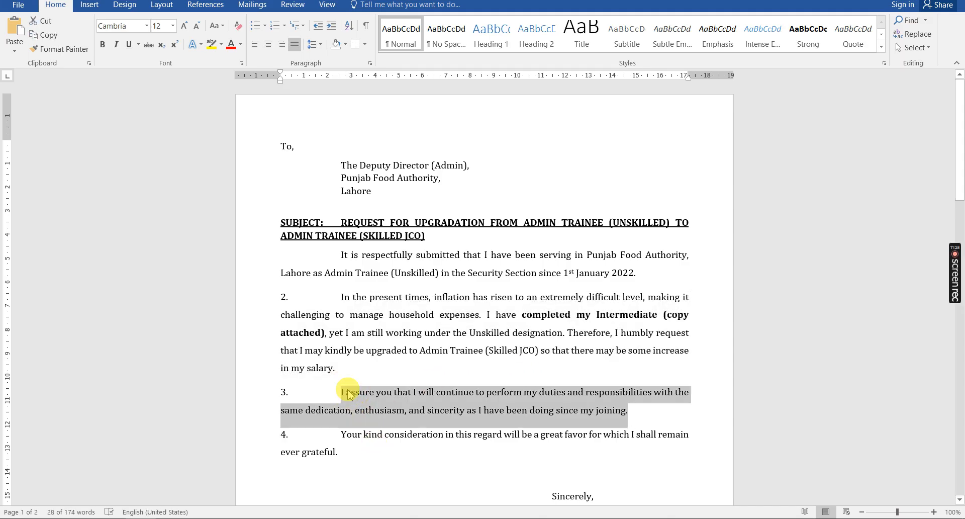
key("alt+Tab")
left_click(347, 392)
key("ctrl+v")
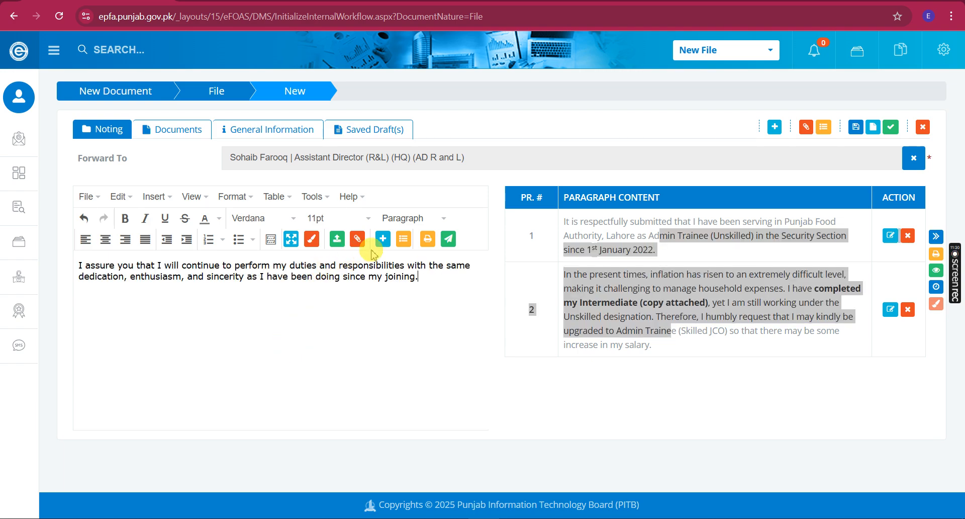
left_click(383, 238)
Copy paragraph 4 of the Word letter into the noting as paragraph 4
key("alt+Tab")
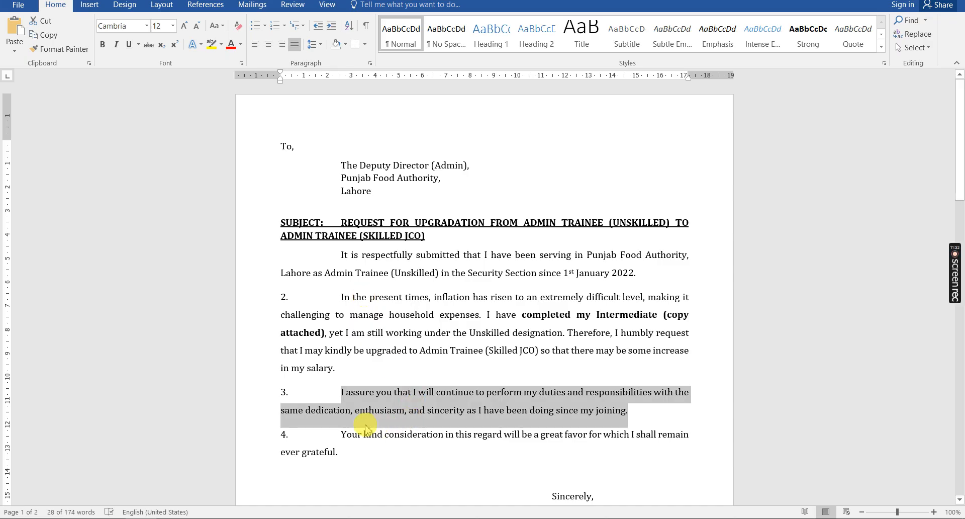
triple_click(343, 430)
key("ctrl+c")
key("alt+Tab")
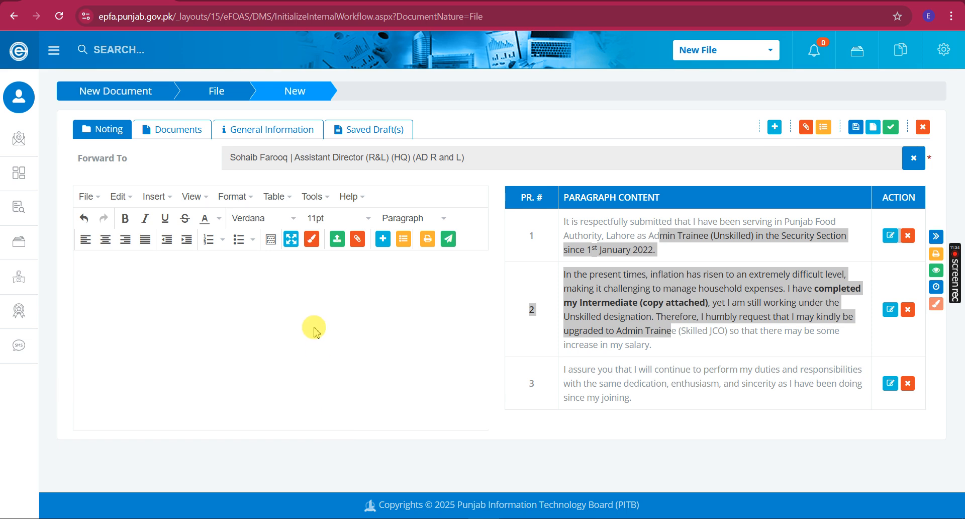
left_click(312, 327)
key("ctrl+v")
left_click(380, 239)
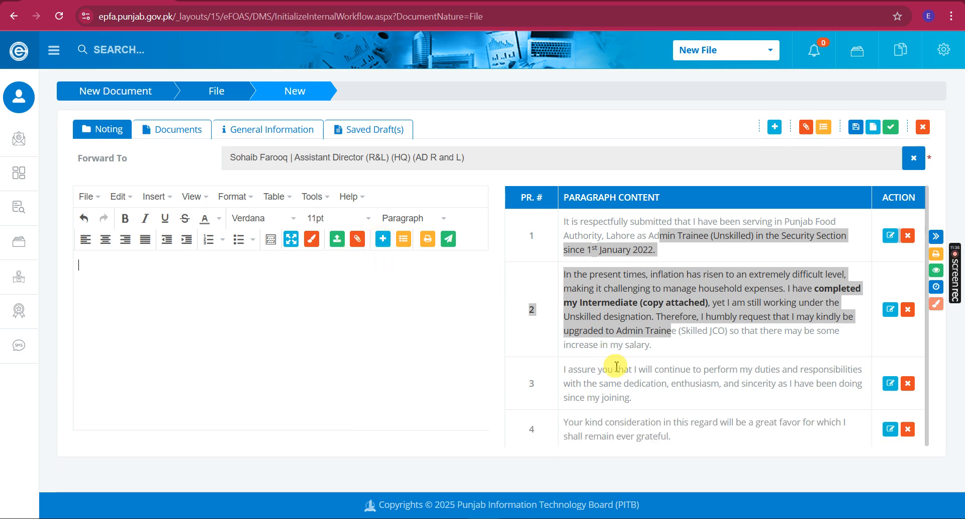
left_click(623, 396)
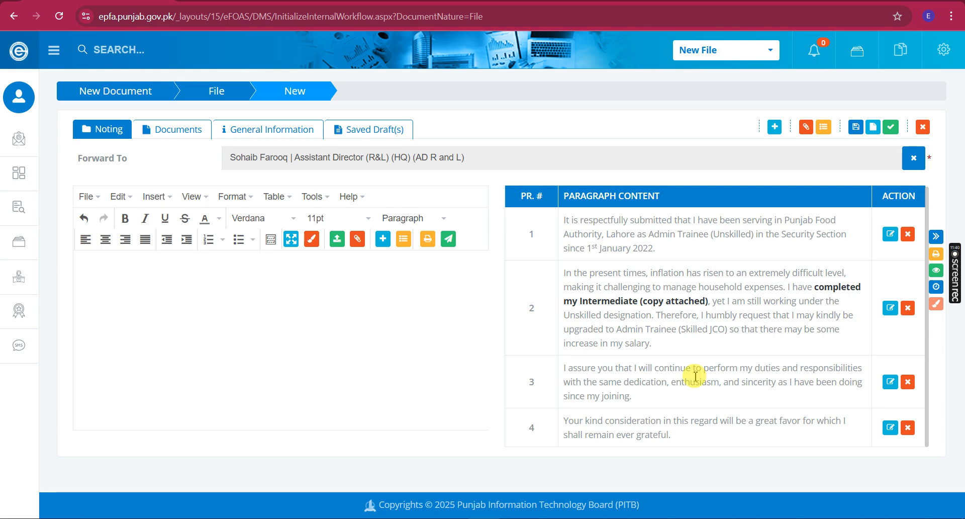
Preview the note sheet with the upgradation subject and all four numbered paragraphs
left_click(938, 254)
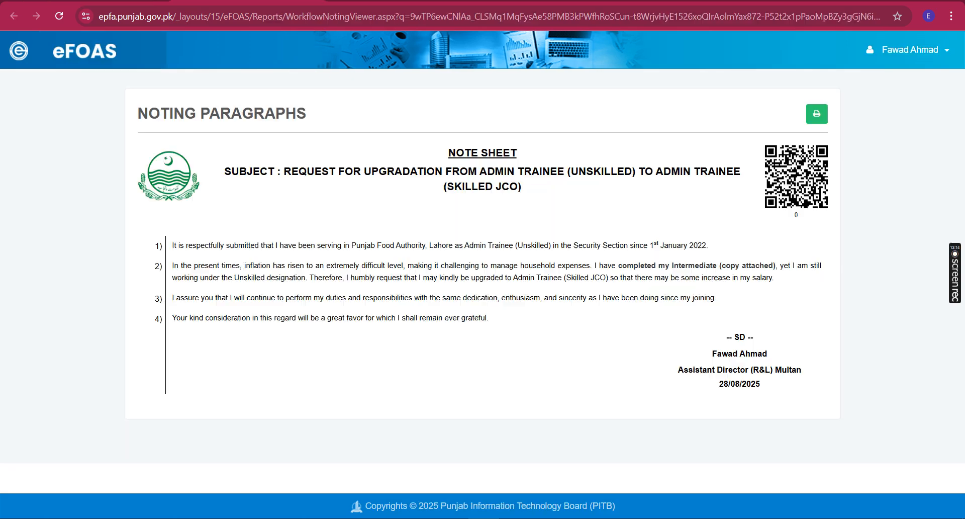
Close the note sheet preview and return to the file's noting page
left_click(454, 234)
left_click(431, 197)
left_click(723, 344)
key("ctrl+w")
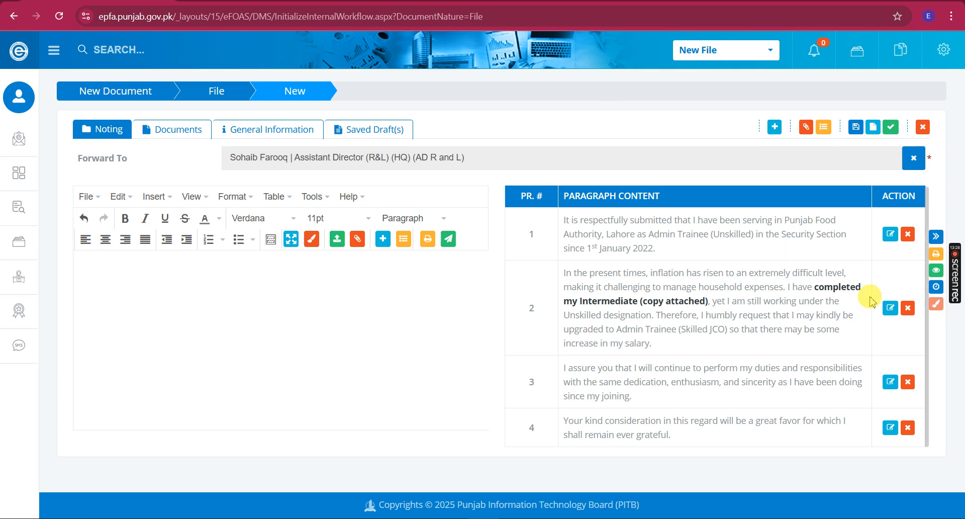
Add 'as Annex-A' after 'attached' in paragraph 2's bracketed note
left_click(891, 308)
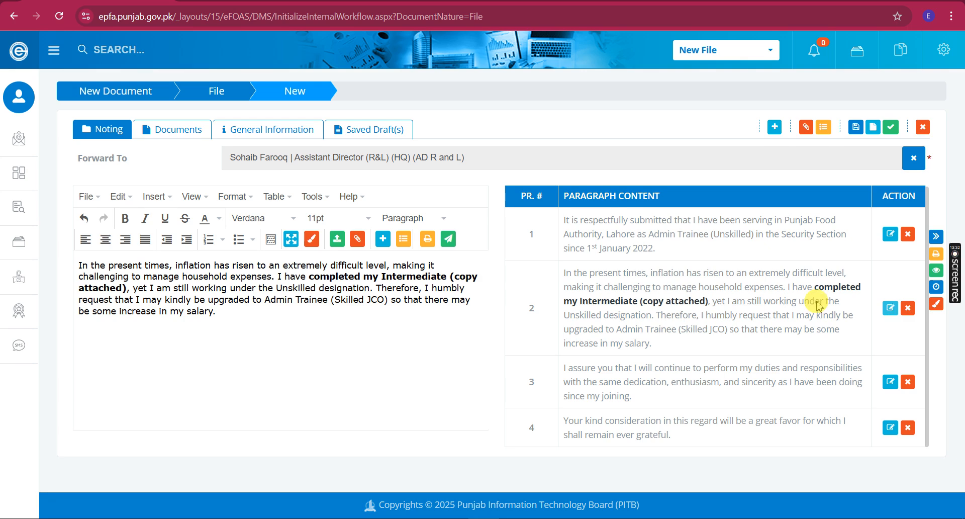
left_click(455, 279)
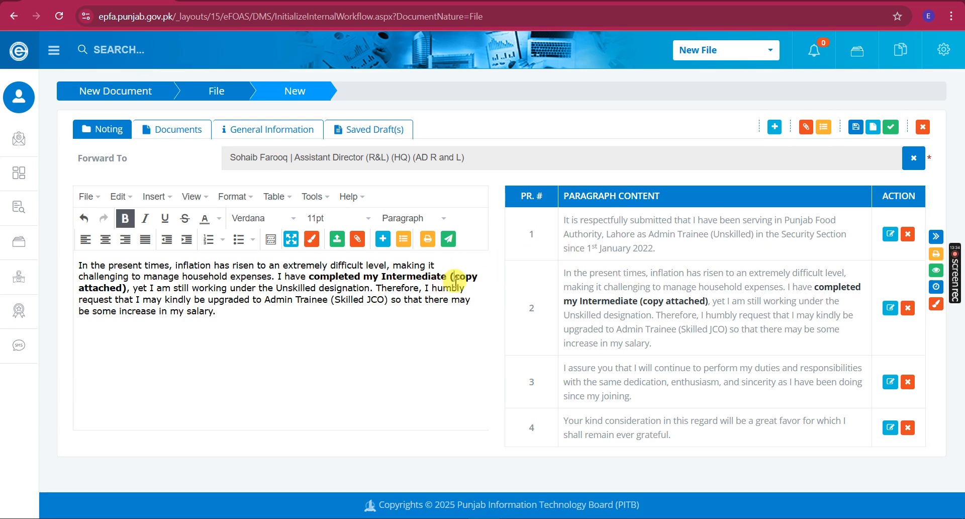
key("ctrl+shift+Right")
key("ctrl+shift+Right")
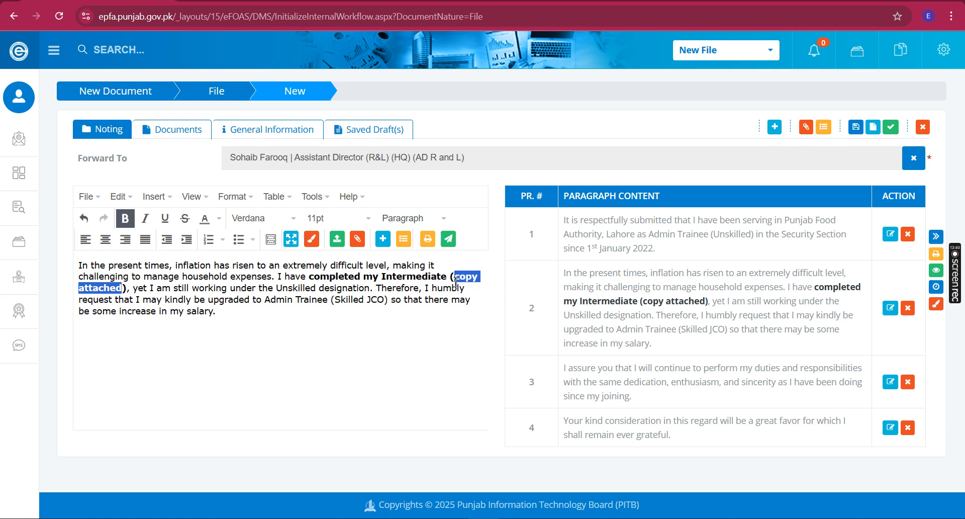
key("Right")
type("as Annex")
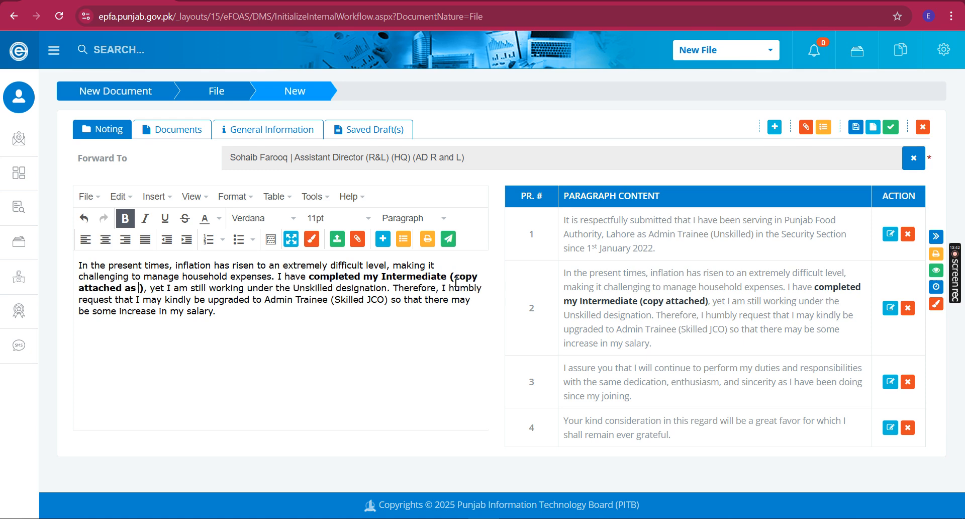
type("-A")
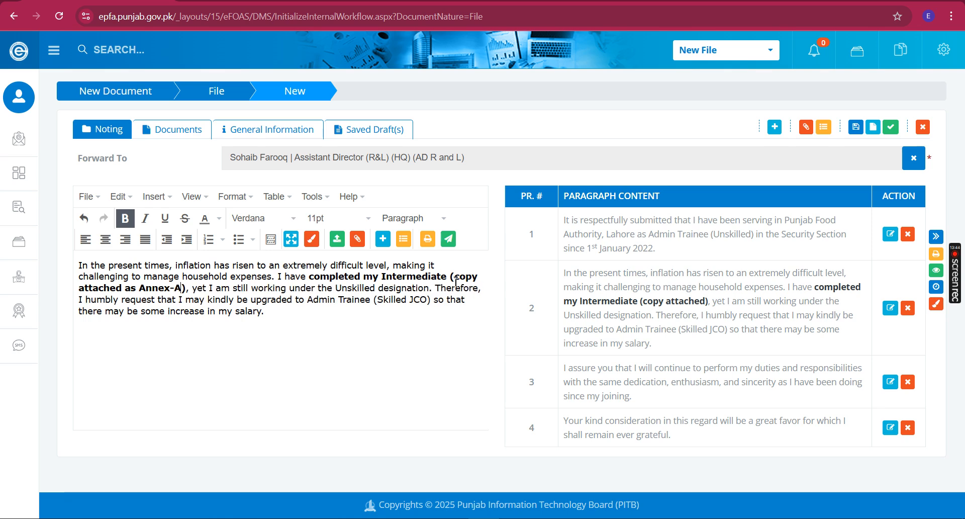
key("ctrl+shift+Left")
key("ctrl+shift+Left")
key("ctrl+shift+Left")
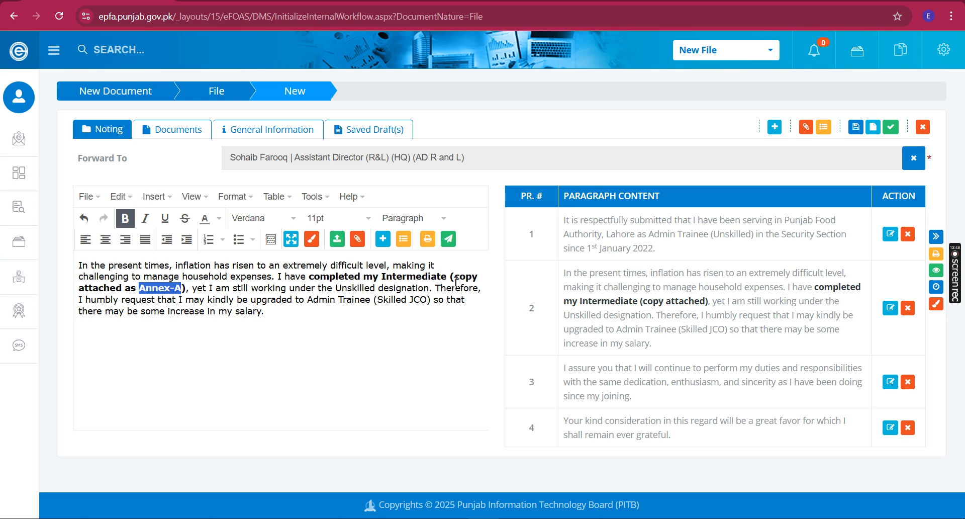
key("Right")
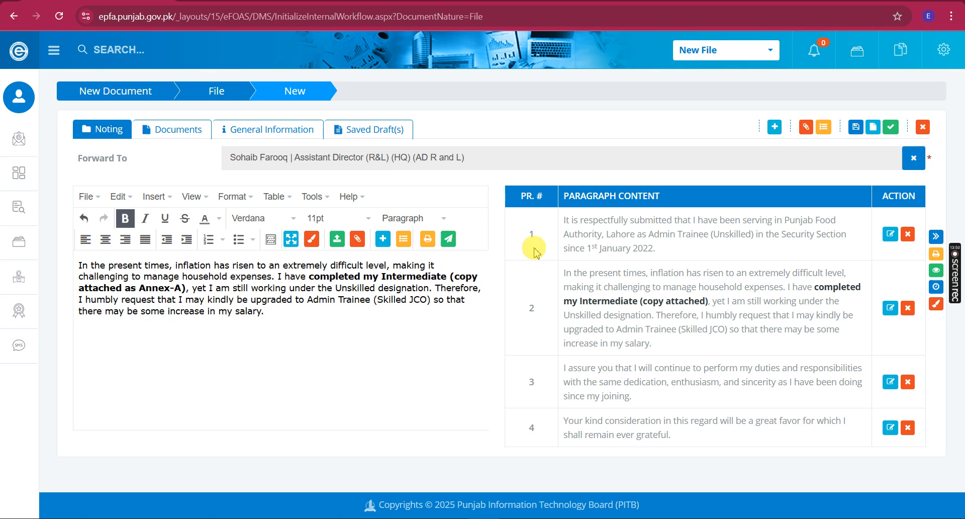
Save the edited text back into paragraph 2 of the noting table
left_click(937, 236)
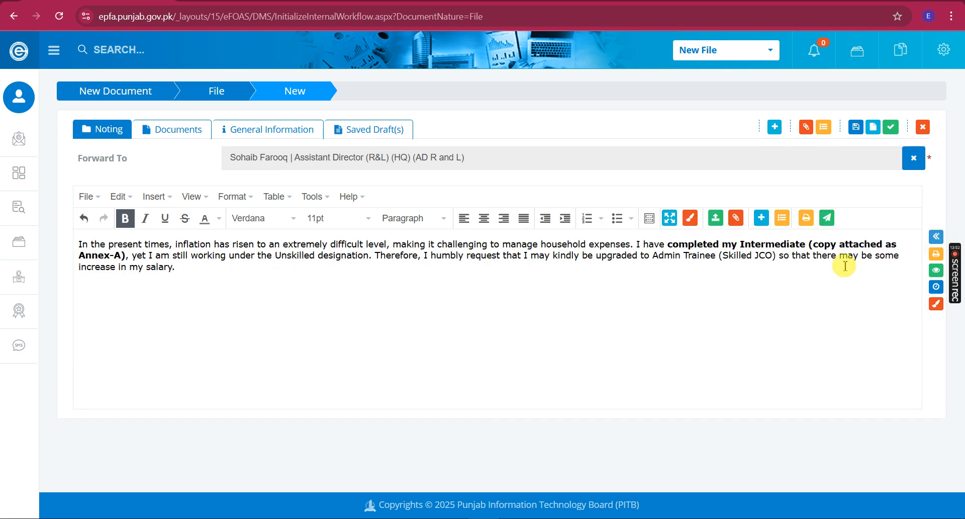
left_click(938, 235)
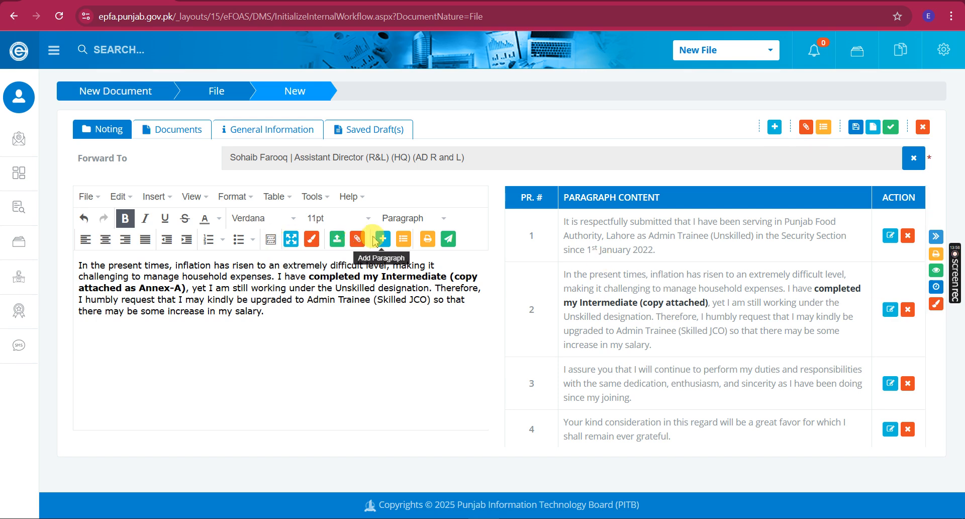
left_click(640, 300)
left_click(694, 330)
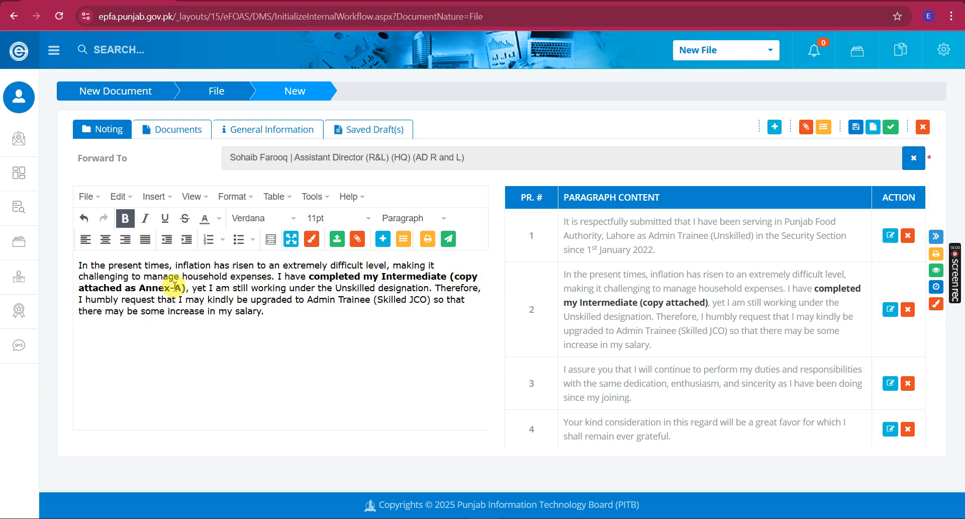
left_click_drag(174, 287, 132, 288)
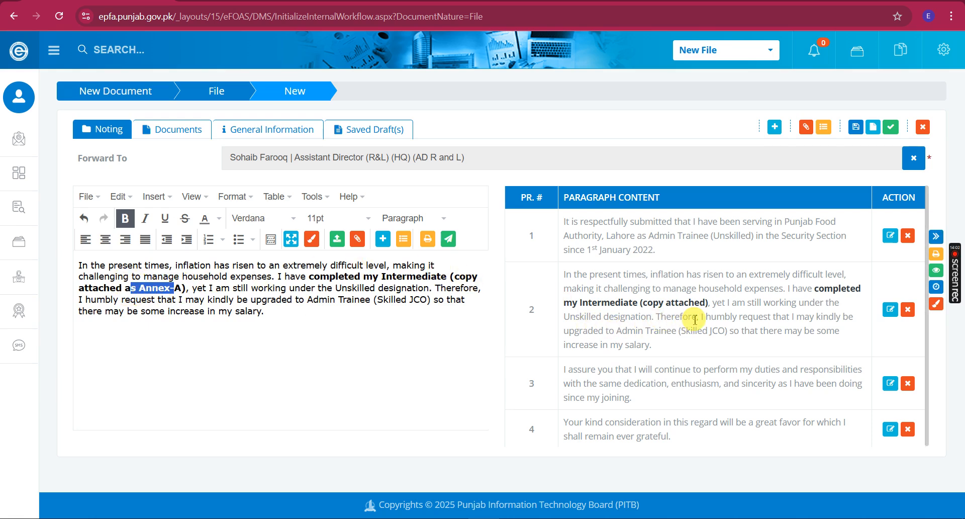
double_click(715, 304)
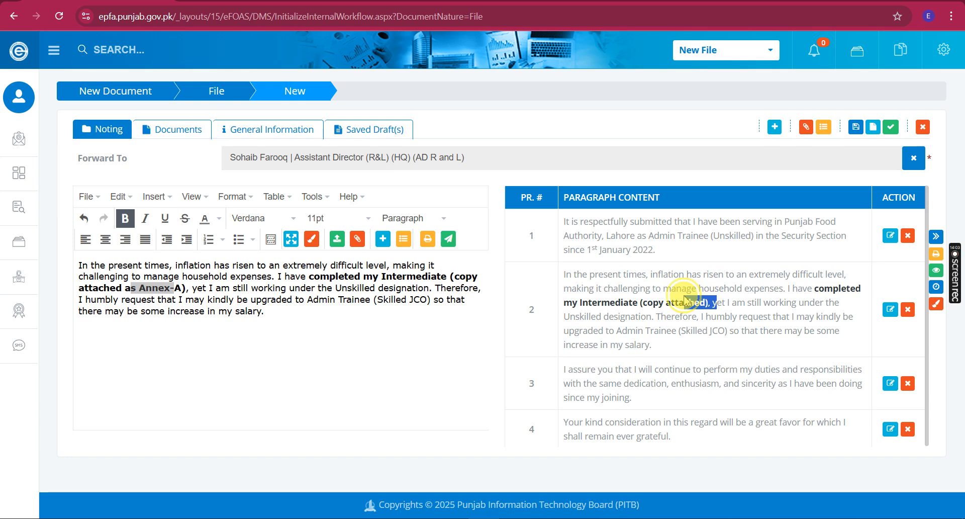
left_click(383, 239)
left_click_drag(756, 303, 718, 302)
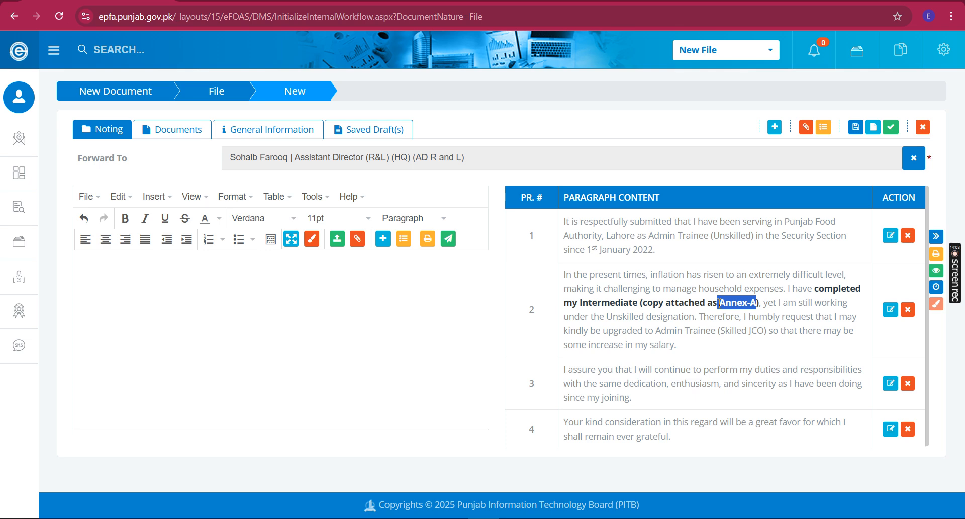
Reload paragraph 2, select Annex-A in the editor, and go to the Documents section
left_click(890, 309)
left_click(189, 288)
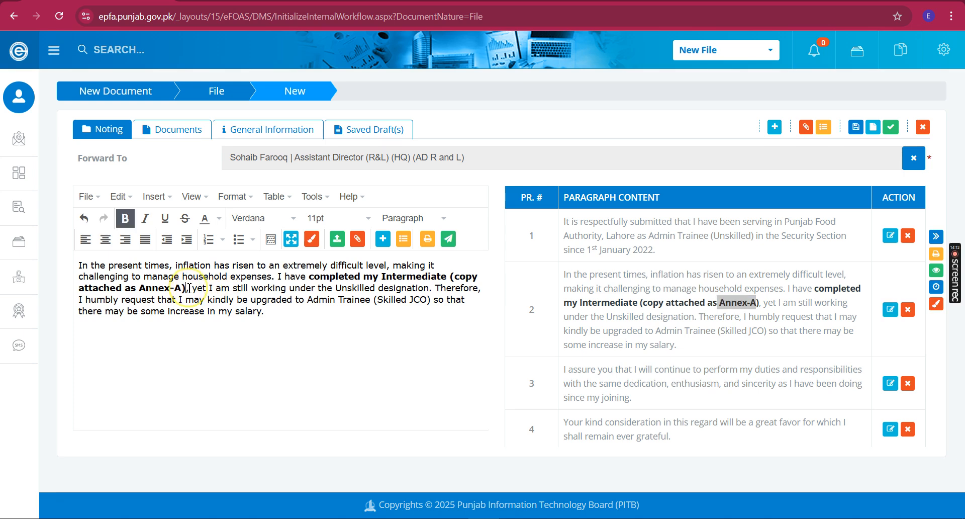
key("shift+Left")
key("shift+Left")
key("shift+Left")
key("shift+Left")
key("shift+Left")
key("shift+Left")
key("shift+Left")
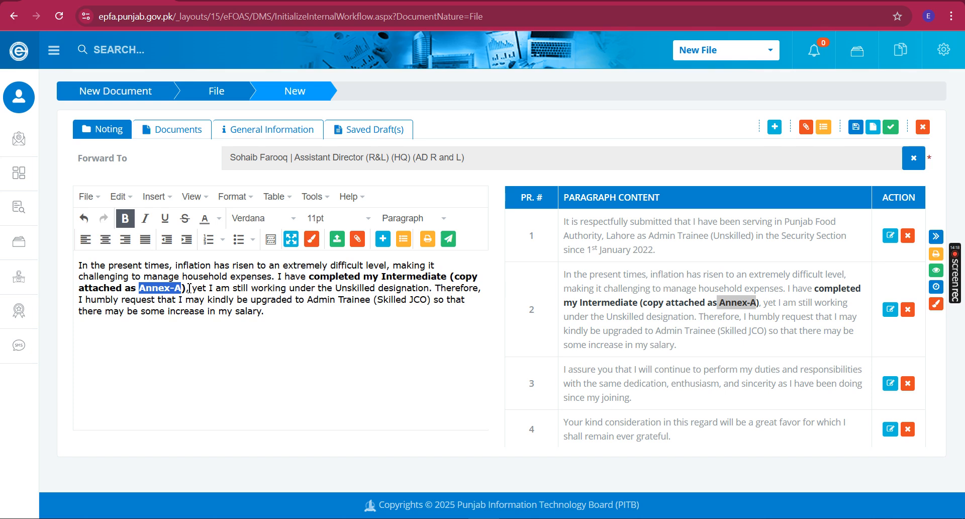
left_click(166, 131)
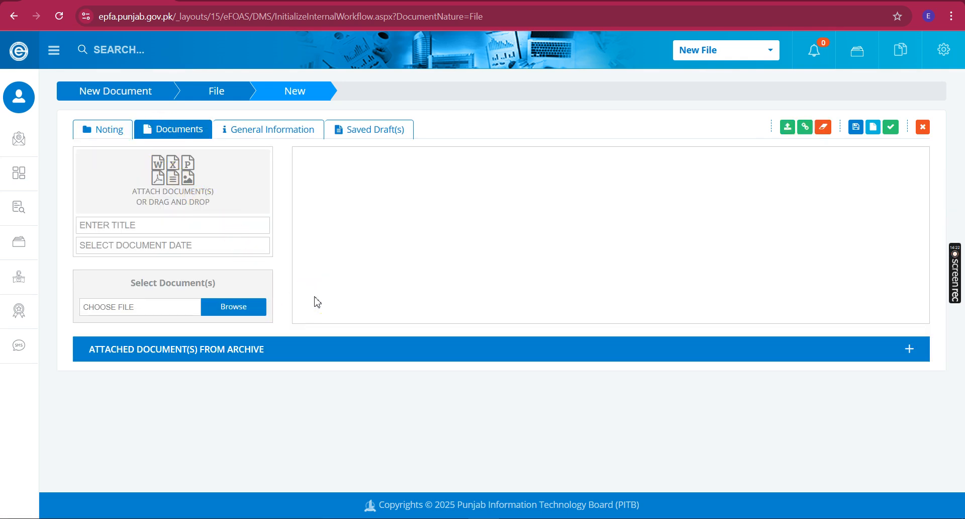
Upload the punjab-food-authority-seeklogo image from Pictures as a file document
key("super+e")
left_click(46, 163)
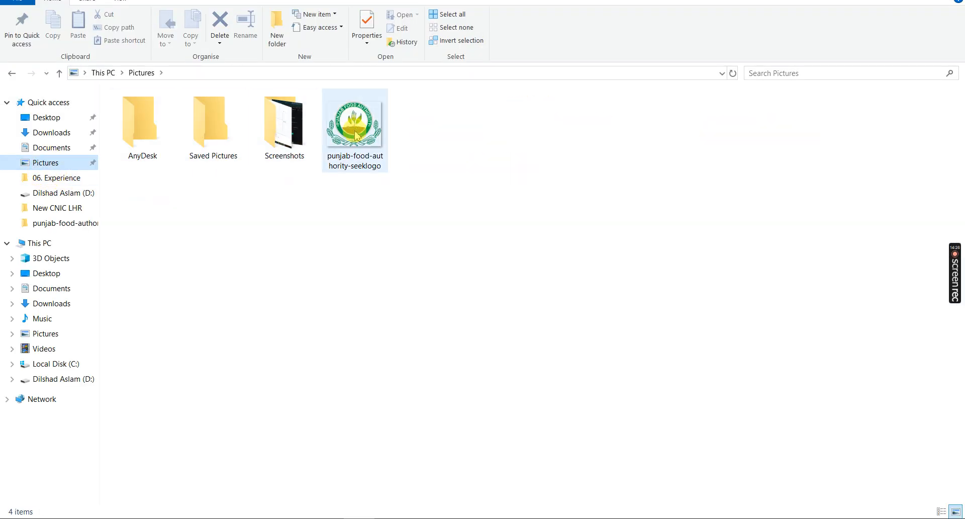
left_click(356, 125)
key("alt+Tab")
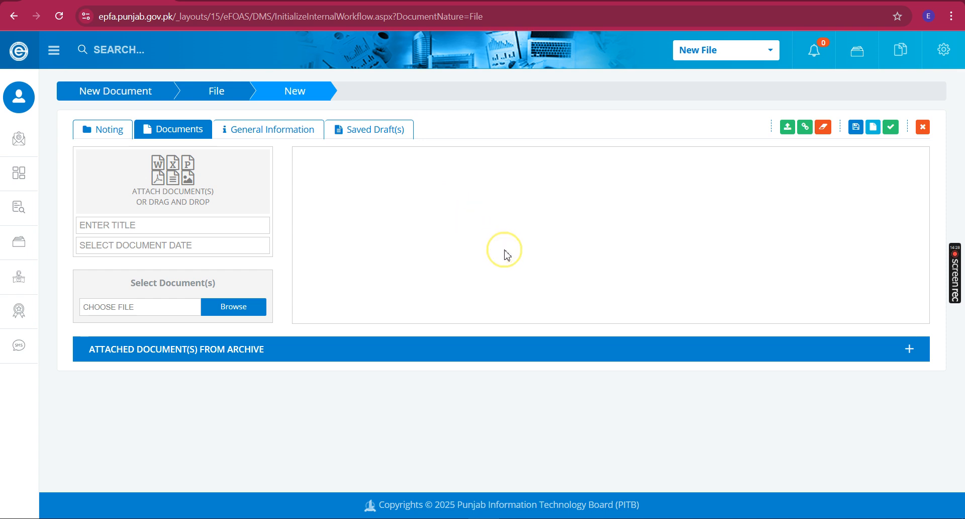
key("ctrl+v")
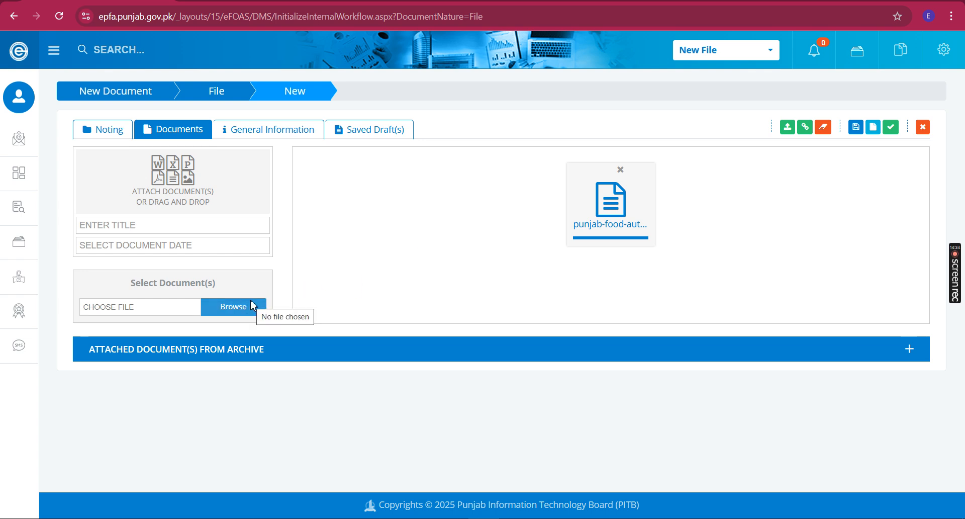
Expand and collapse the Attached Document(s) from Archive panel
left_click(286, 351)
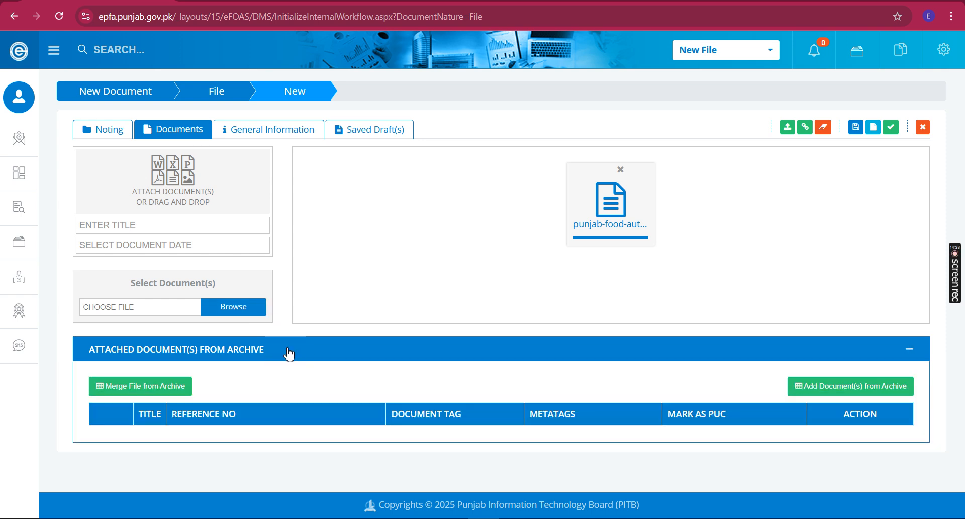
left_click(289, 352)
left_click(289, 351)
left_click(289, 351)
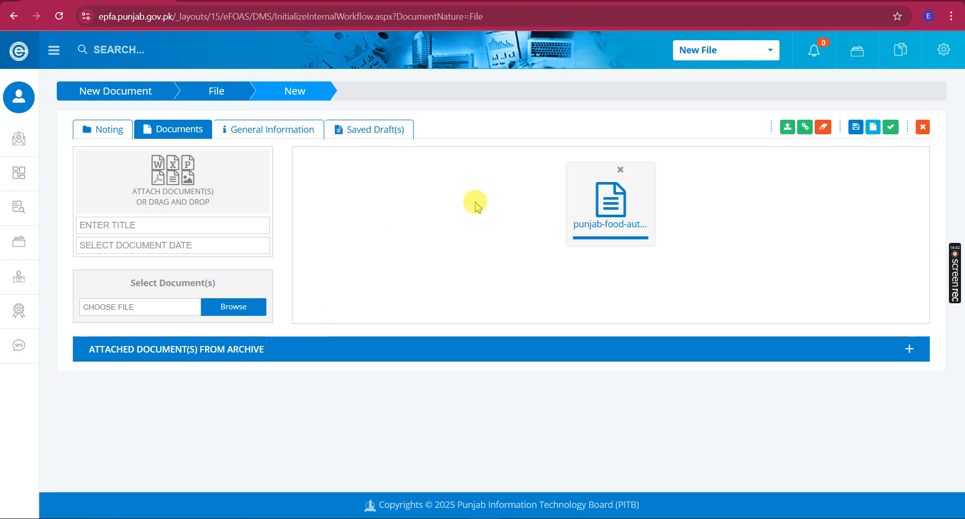
left_click(865, 47)
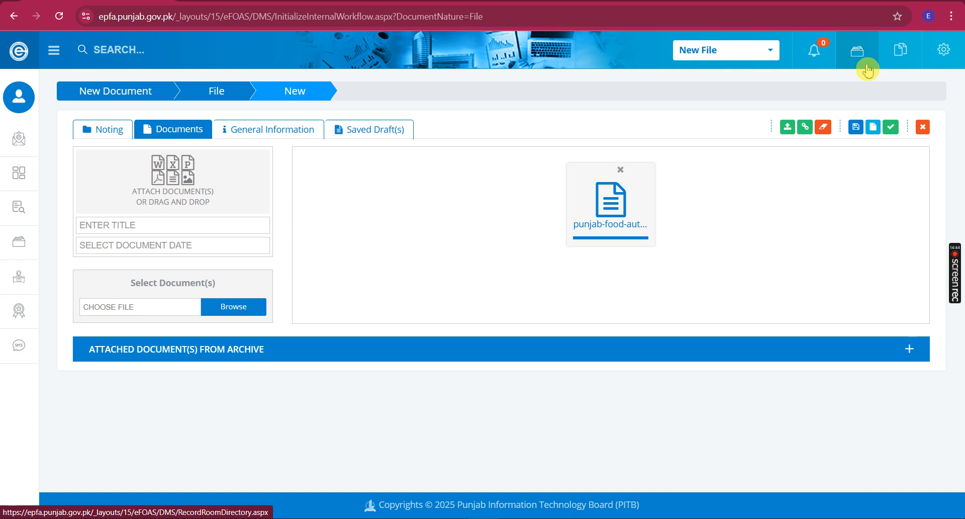
left_click(856, 59)
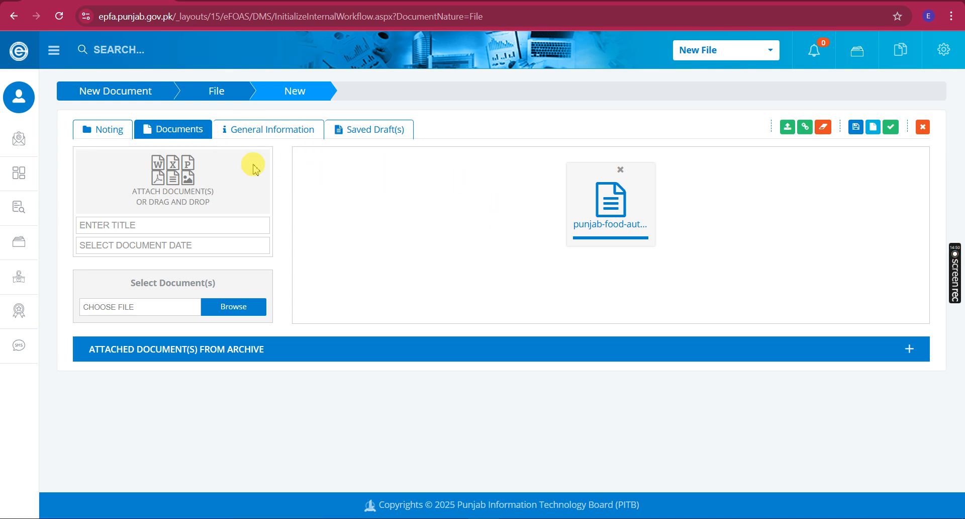
Delete the plain 'Annex-A' text from paragraph 2, leaving '(copy attached as )'
left_click(99, 134)
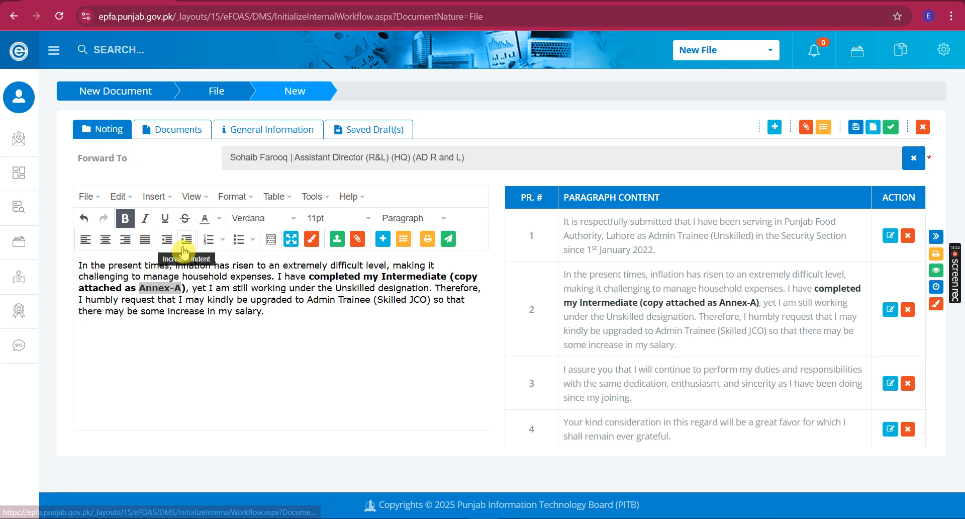
mouse_move(171, 288)
left_mouse_down()
mouse_move(200, 296)
mouse_move(182, 288)
left_mouse_up()
key("ctrl+shift+Left")
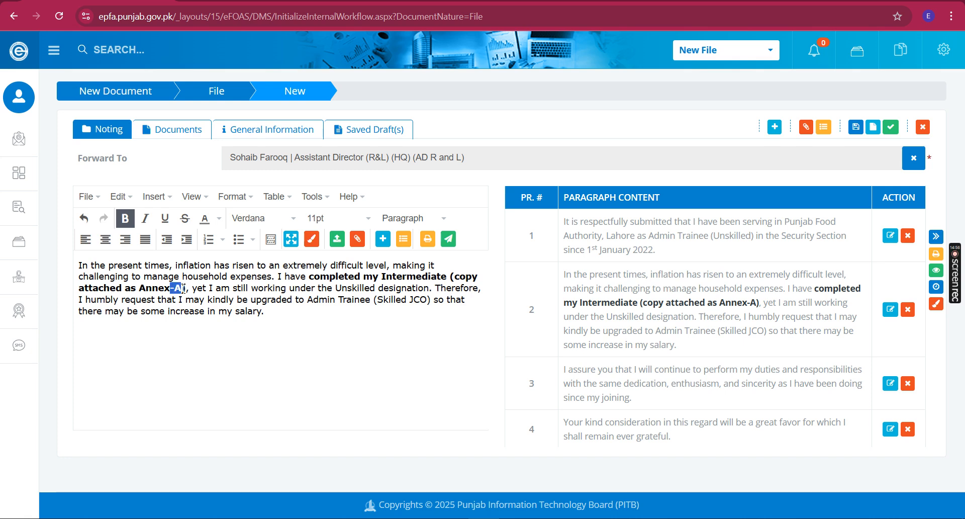
key("ctrl+shift+Left")
key("ctrl+c")
key("BackSpace")
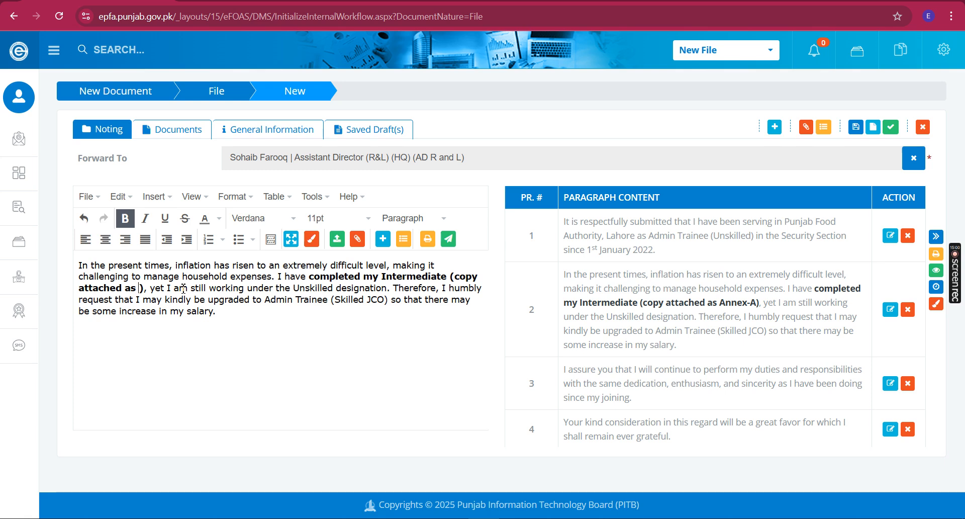
Insert the punjab-food-authority-seeklogo document as an annexure link named Annex-A
left_click(358, 240)
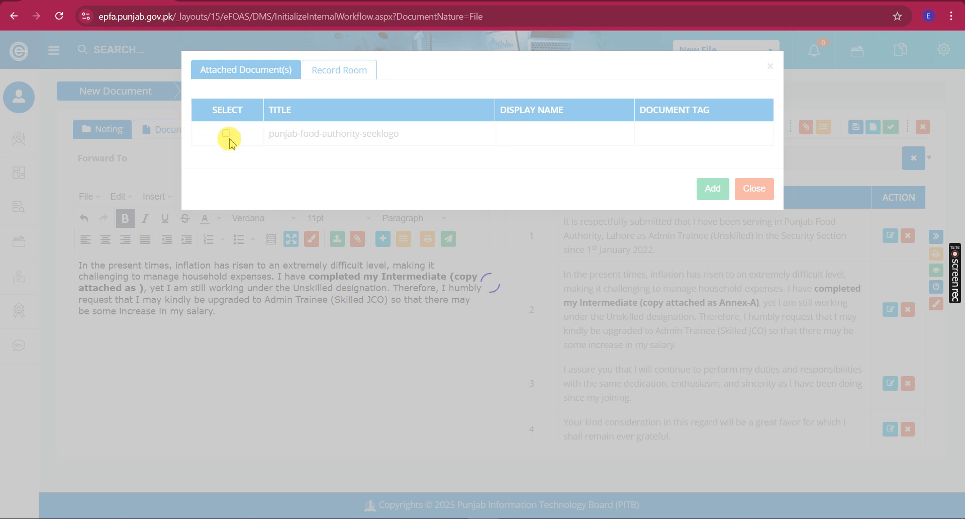
left_click(367, 137)
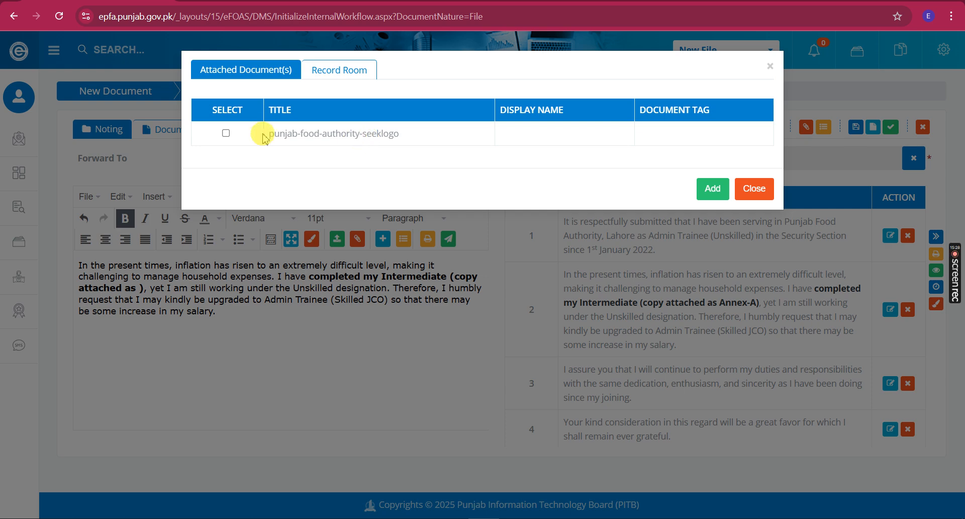
left_click(227, 134)
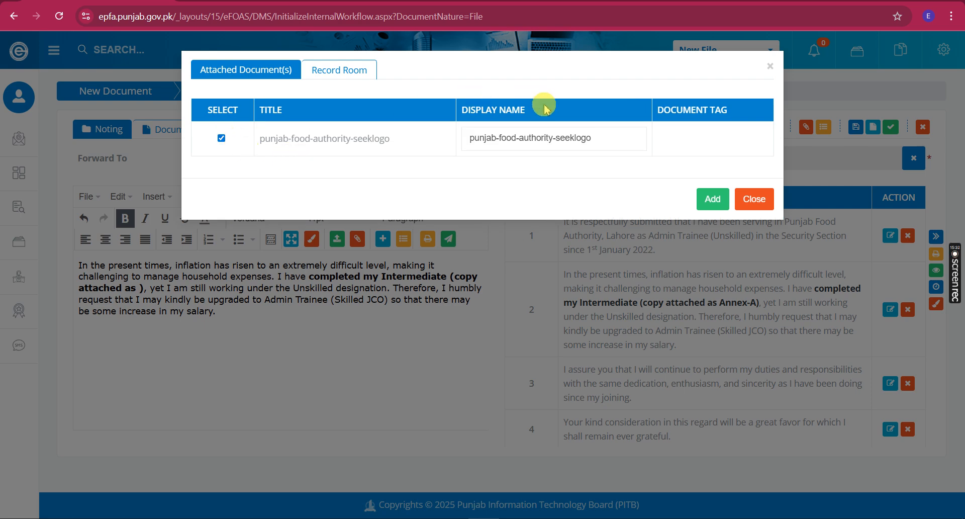
left_click(622, 139)
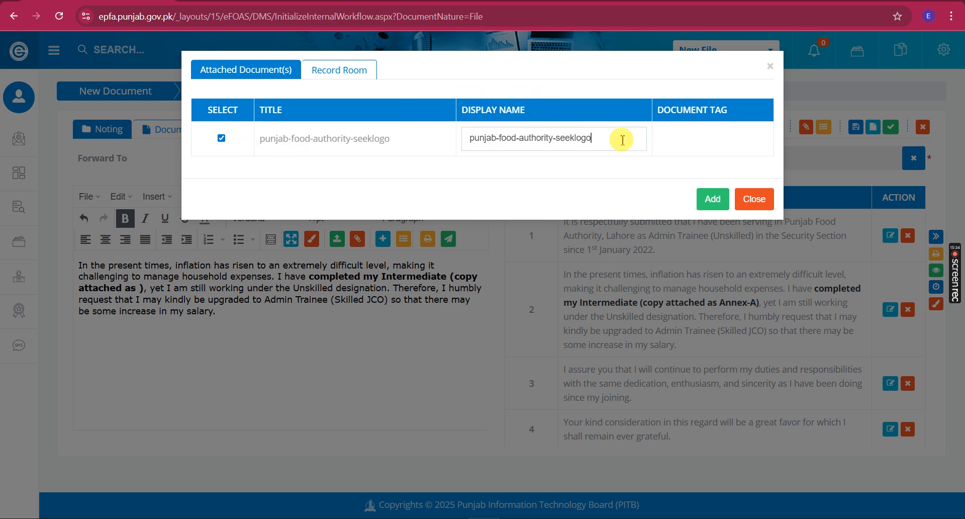
key("ctrl+a")
key("ctrl+v")
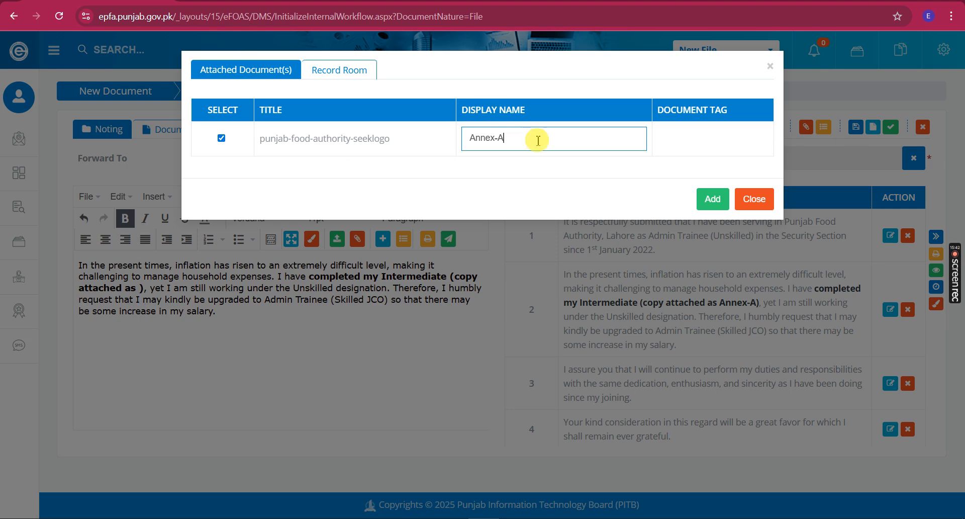
left_click(711, 199)
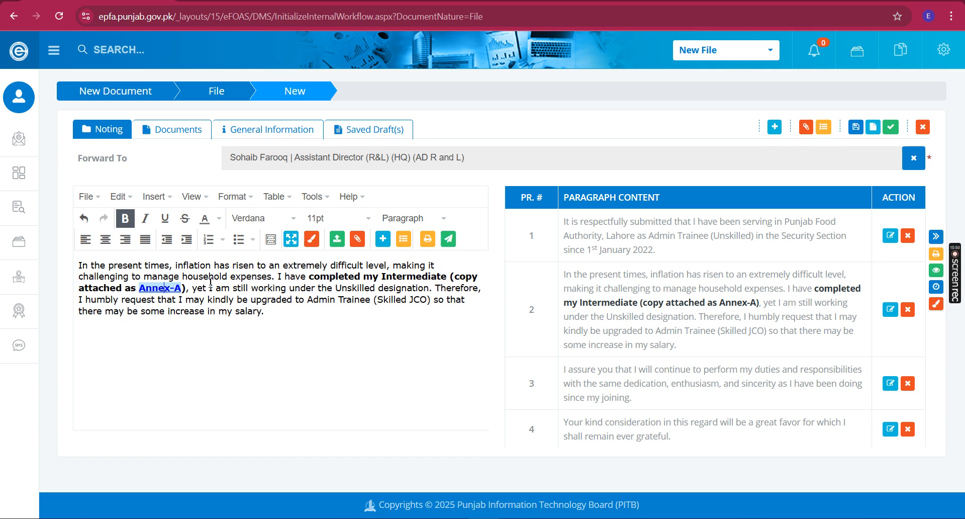
Save the text with the Annex-A link back into paragraph 2
left_click_drag(123, 287, 207, 286)
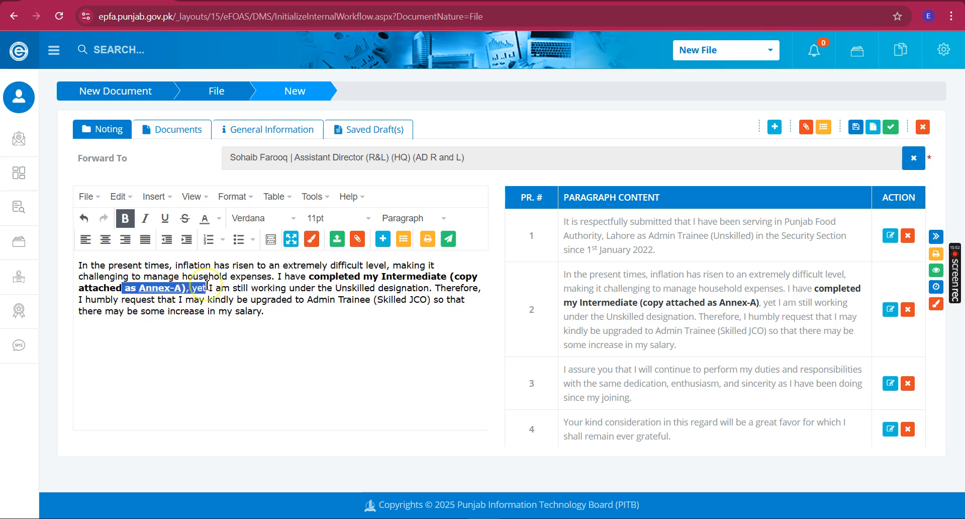
left_click_drag(722, 302, 758, 302)
left_click(749, 302)
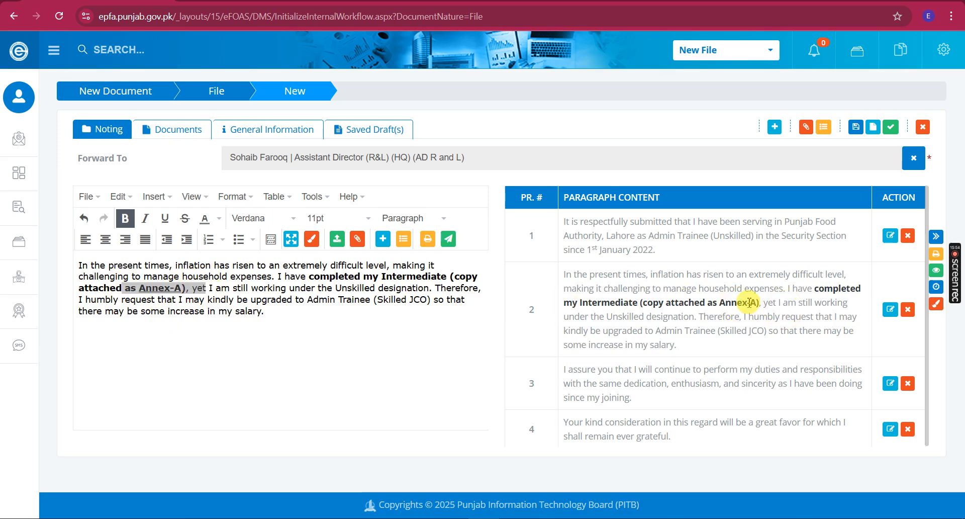
left_click(386, 239)
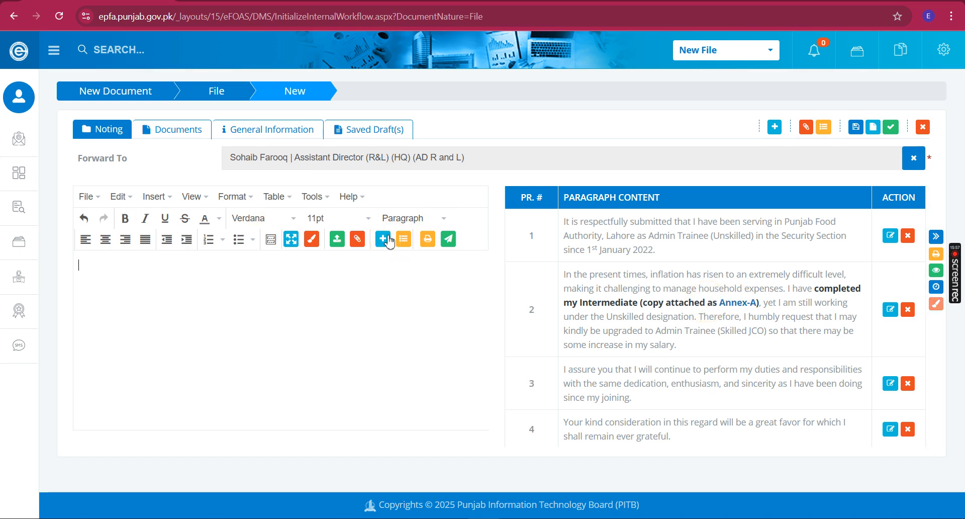
Check the Annex-A link previews the logo image, then hide the paragraph list
left_click(734, 304)
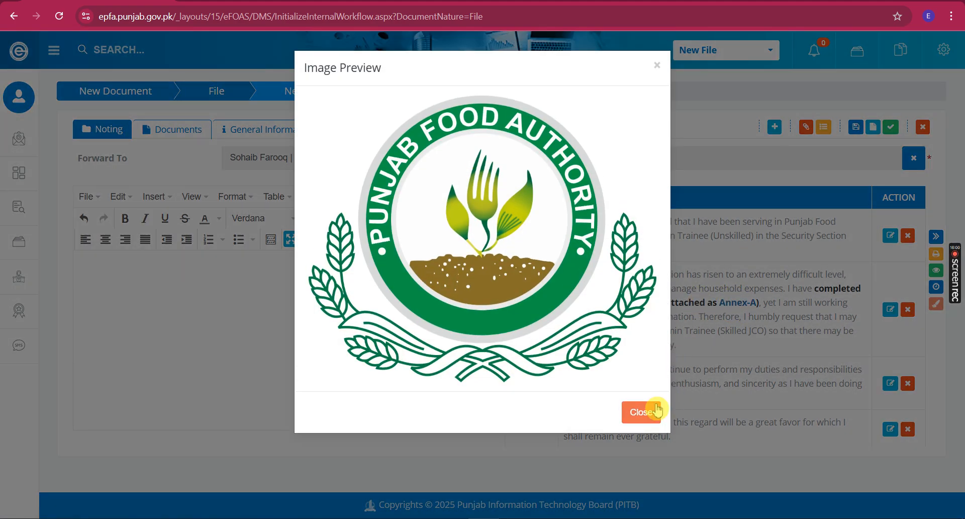
left_click(656, 411)
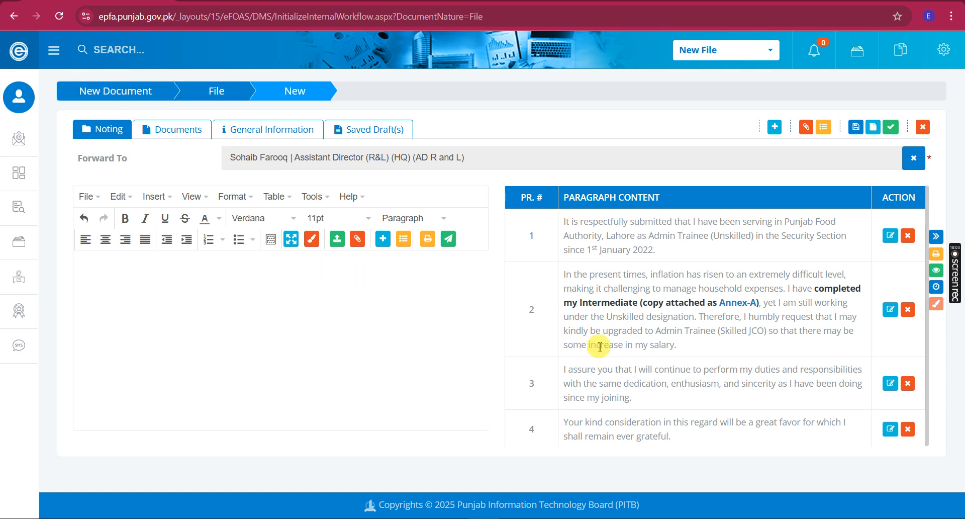
left_click_drag(803, 302, 724, 309)
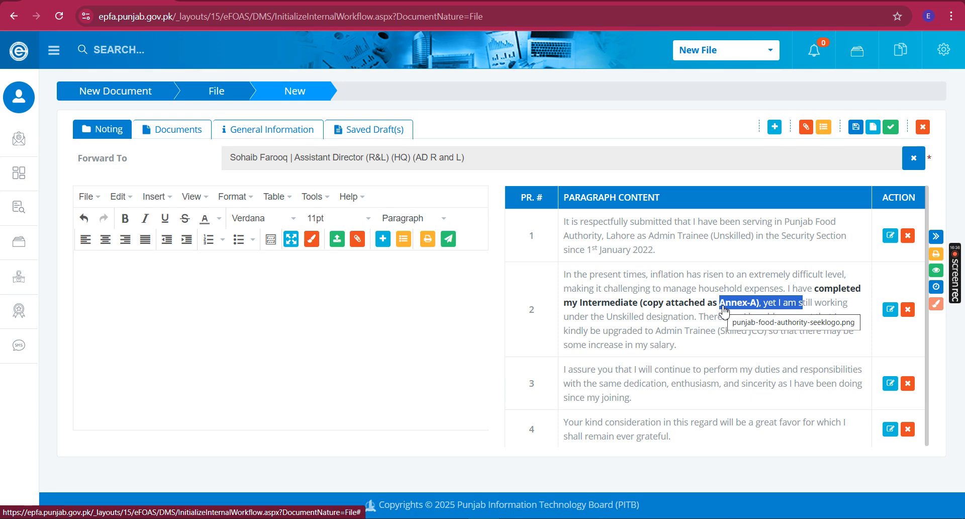
left_click(724, 306)
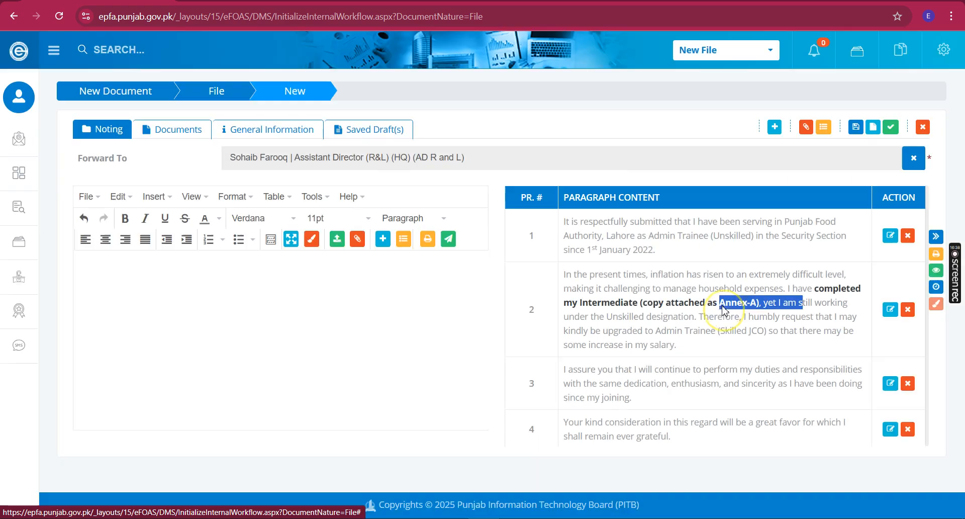
left_click(638, 409)
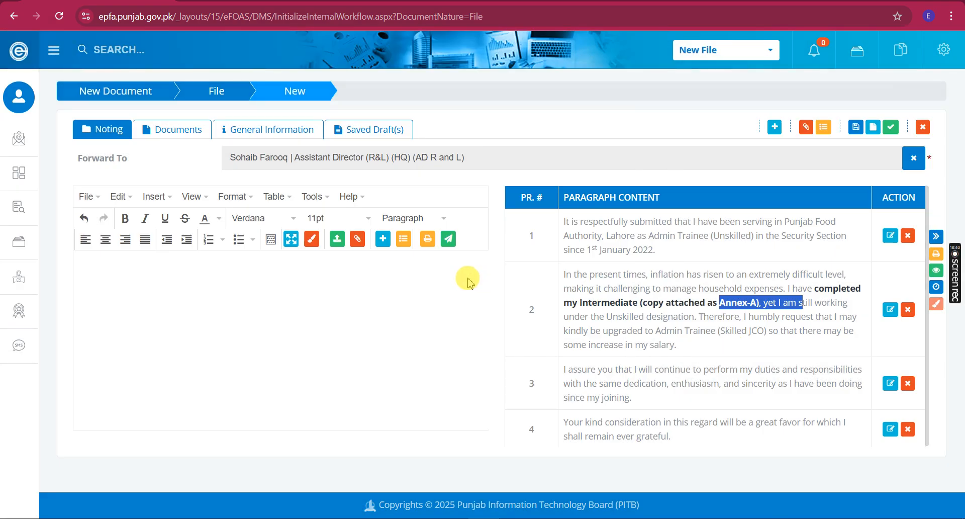
left_click(764, 348)
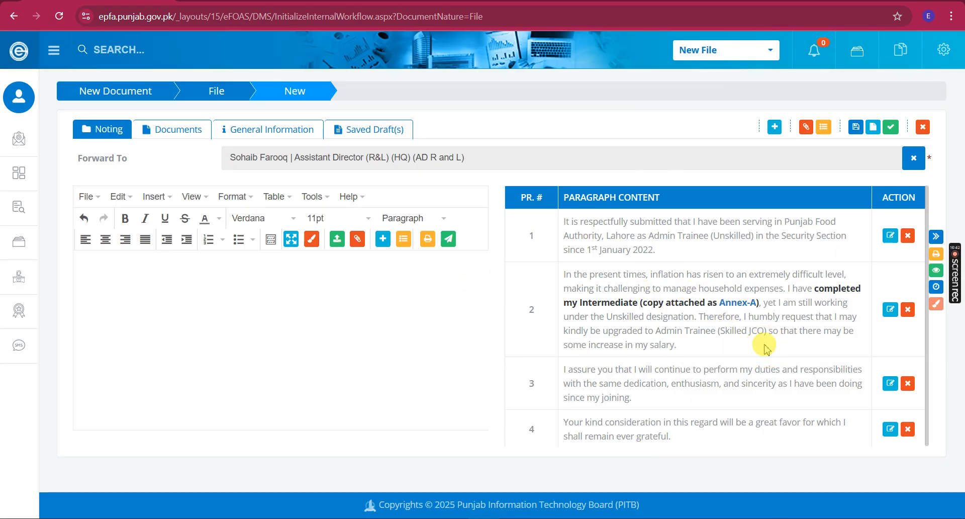
left_click(937, 236)
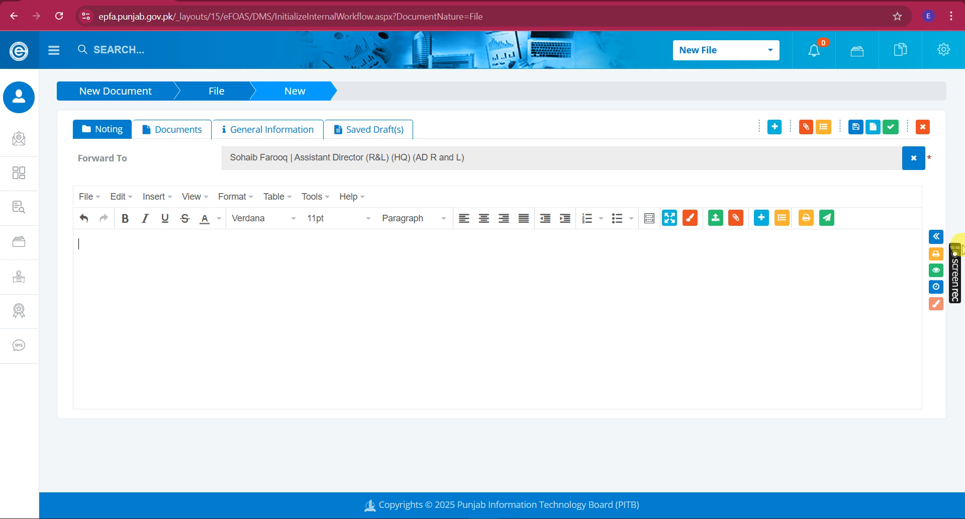
Load paragraph 3 and paste the Word Name/Designation/Proposed Designation/Date of Joining table below it
left_click(150, 197)
left_click(151, 196)
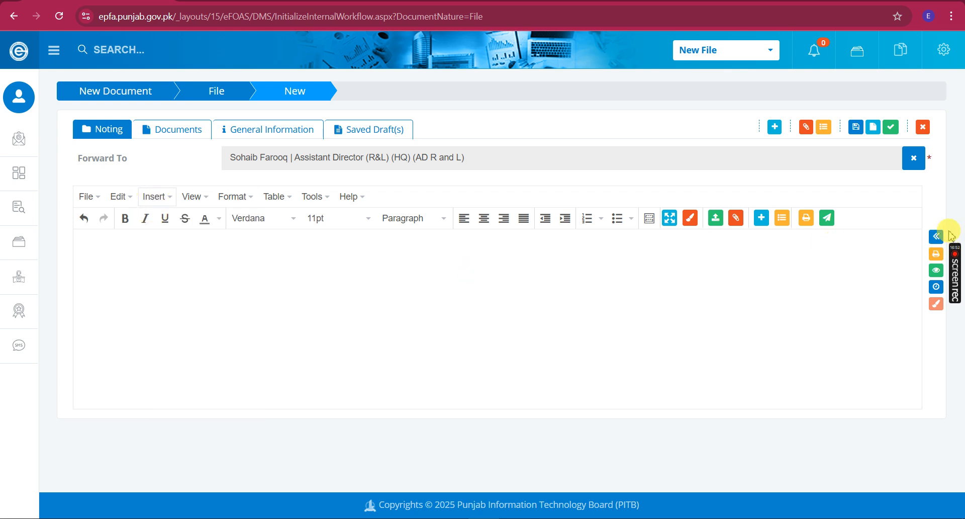
left_click(936, 236)
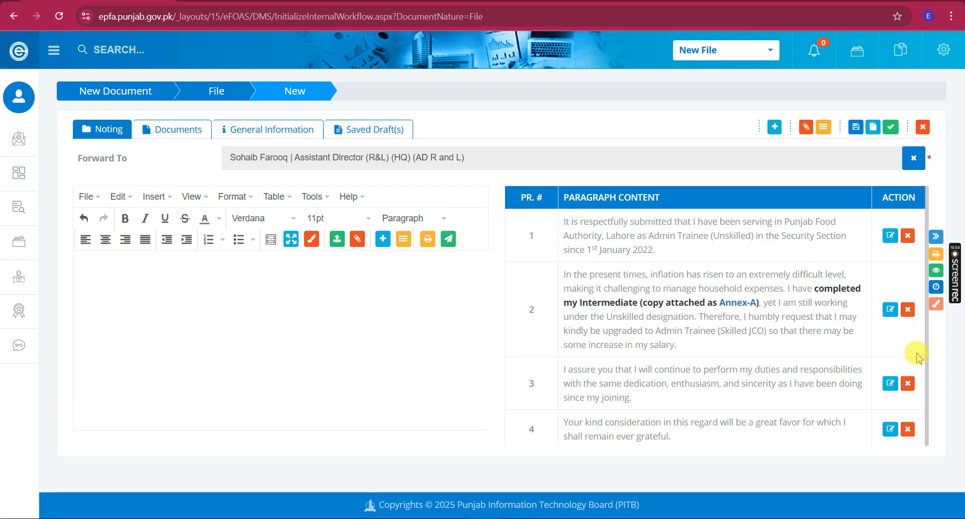
left_click(890, 385)
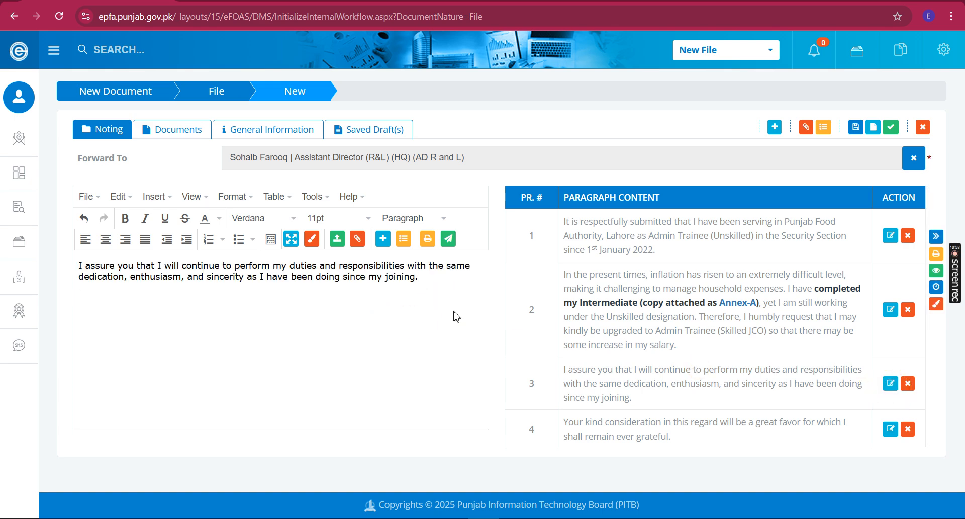
key("alt+Tab")
key("alt+Tab")
scroll(486, 335, "down", 10)
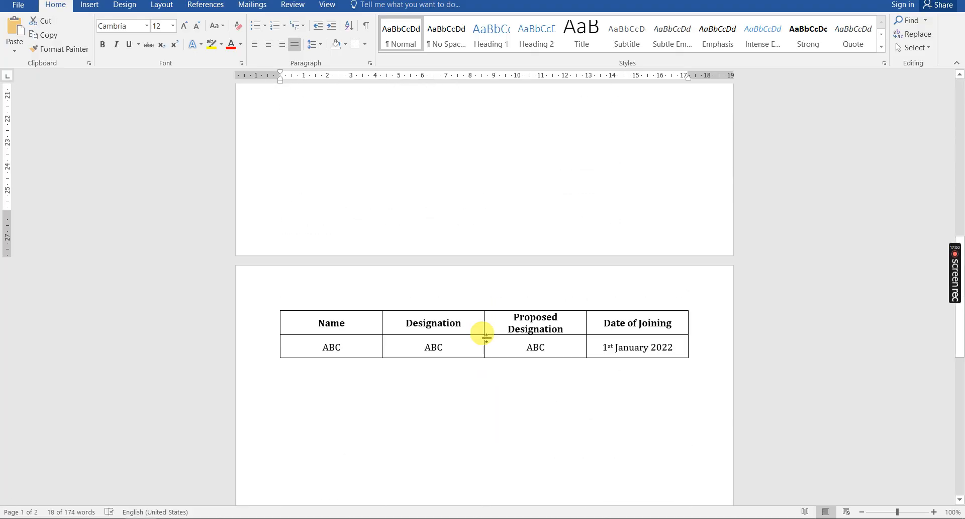
left_click(275, 306)
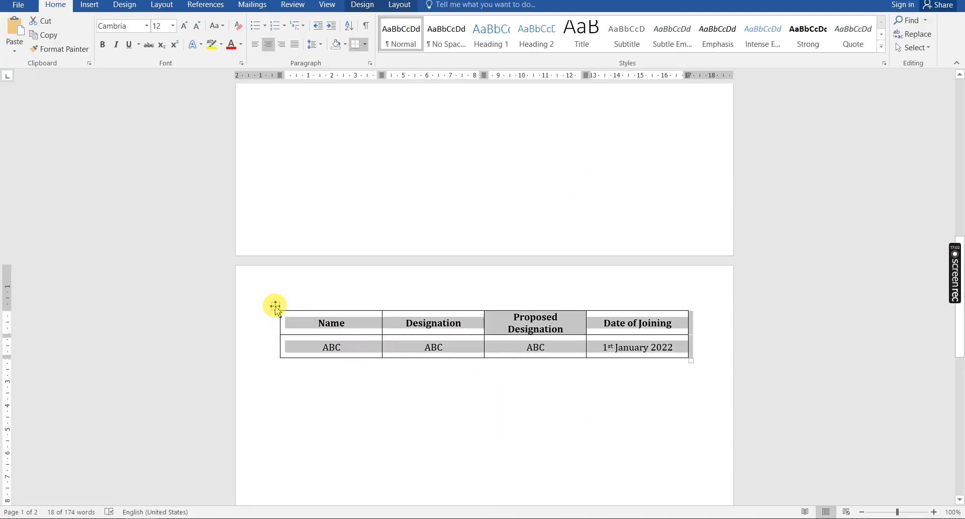
key("ctrl+c")
key("alt+Tab")
key("ctrl+v")
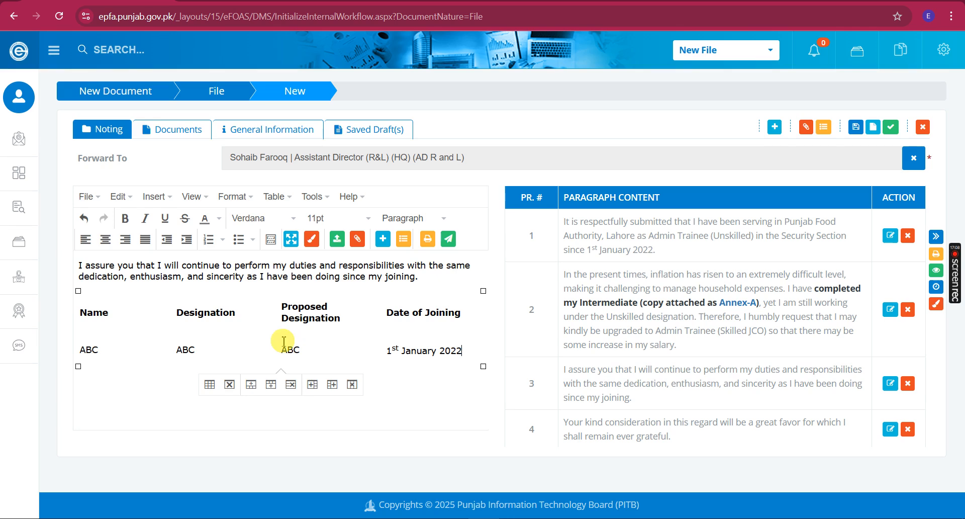
Give the pasted table a border of 1 through Table properties
left_click_drag(119, 319, 157, 343)
left_click(427, 351)
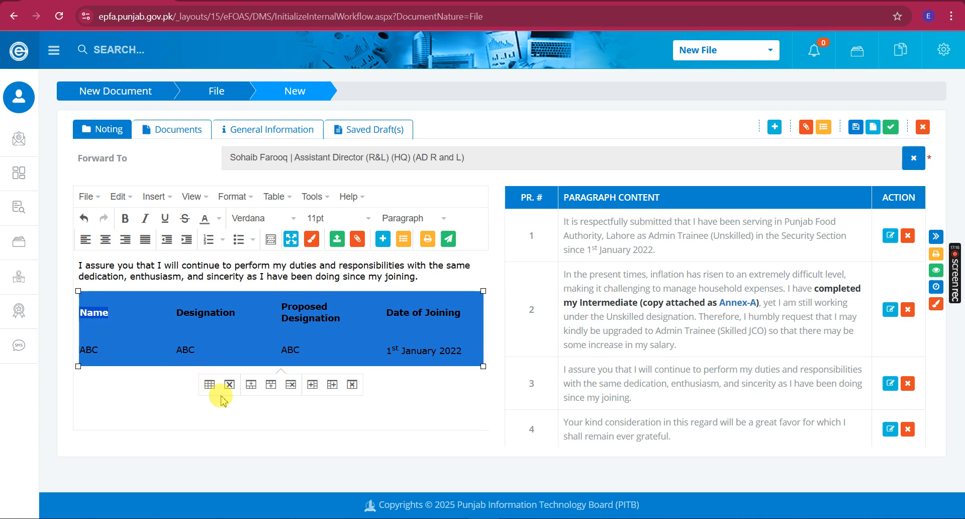
left_click(210, 384)
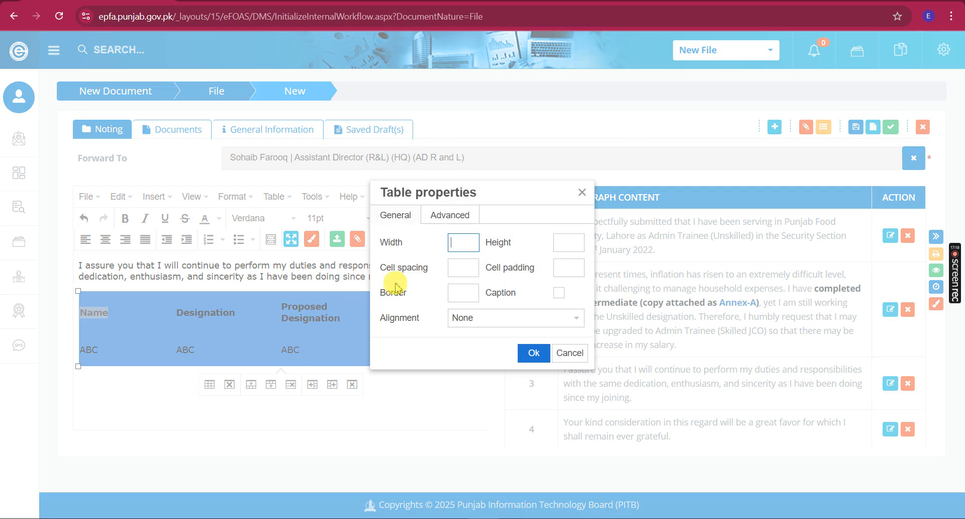
left_click(462, 294)
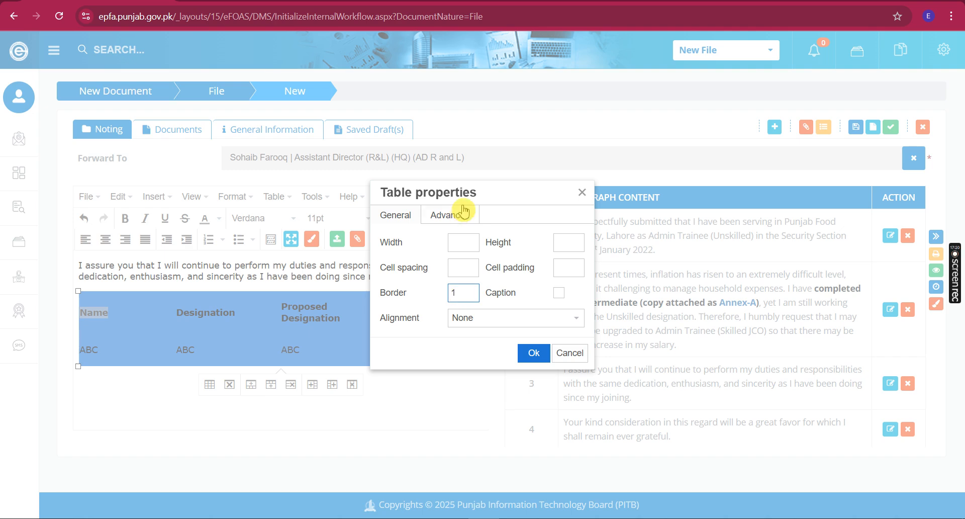
type("1")
left_click(534, 352)
Save paragraph 3 with the bordered Name, Designation, Proposed Designation and Date of Joining table
left_click(324, 353)
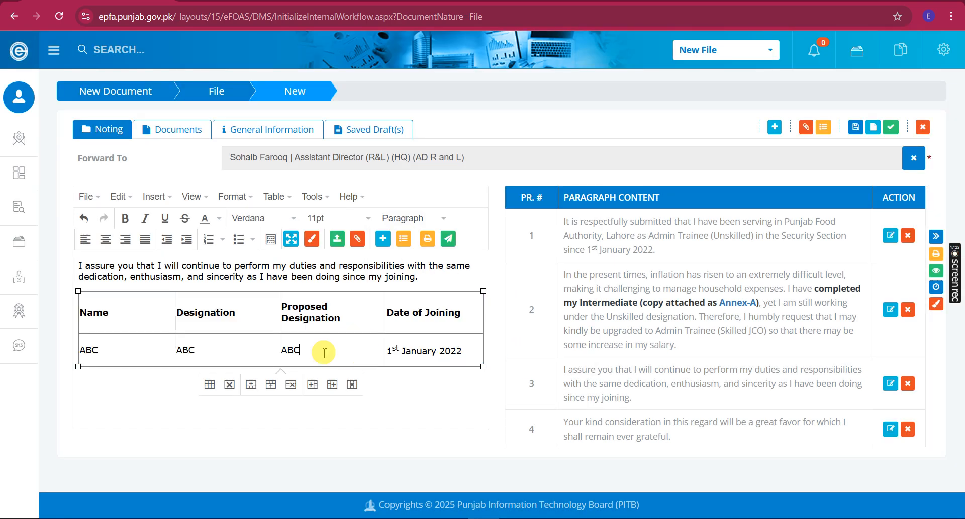
left_click(375, 348)
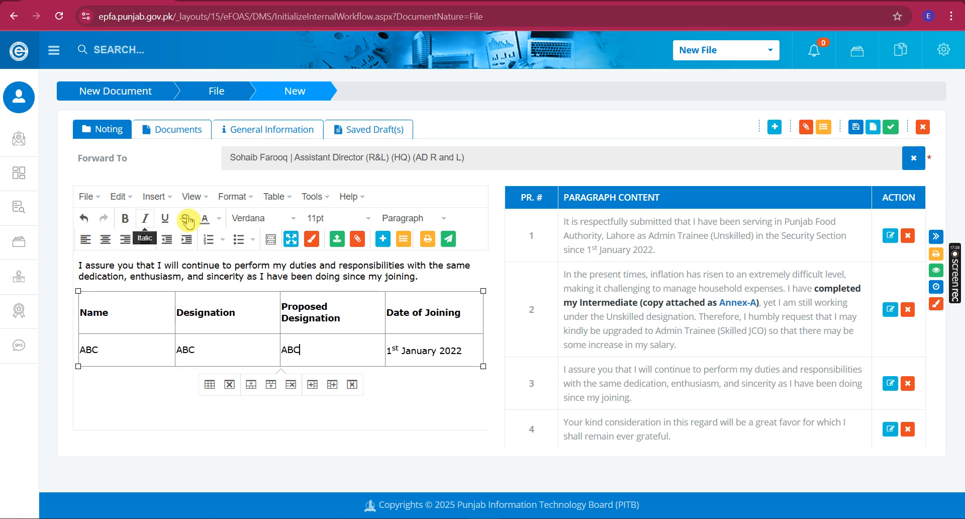
left_click(248, 194)
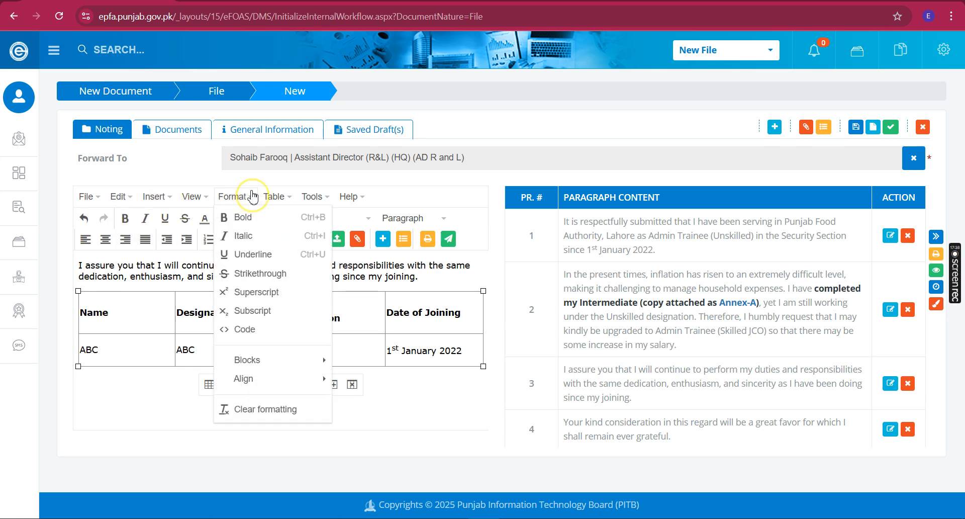
left_click(248, 194)
left_click(274, 196)
left_click(274, 196)
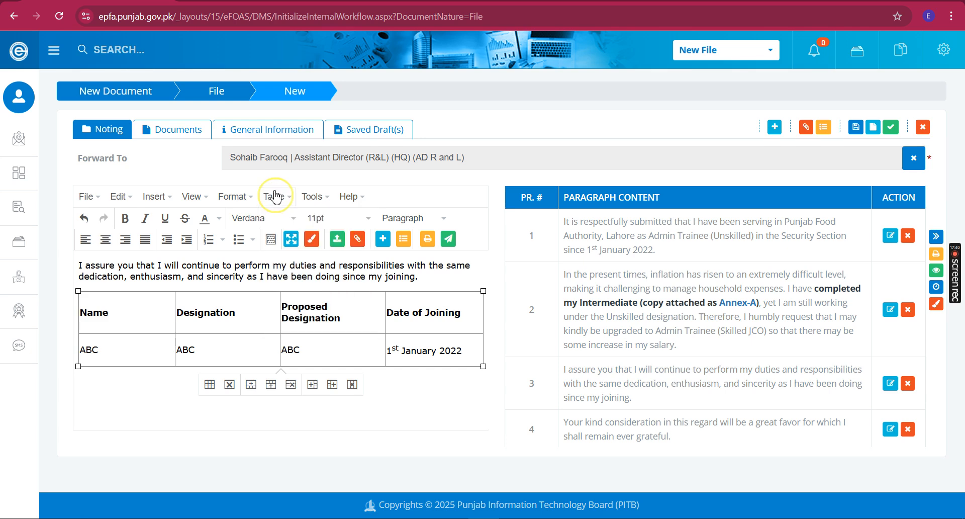
left_click(278, 319)
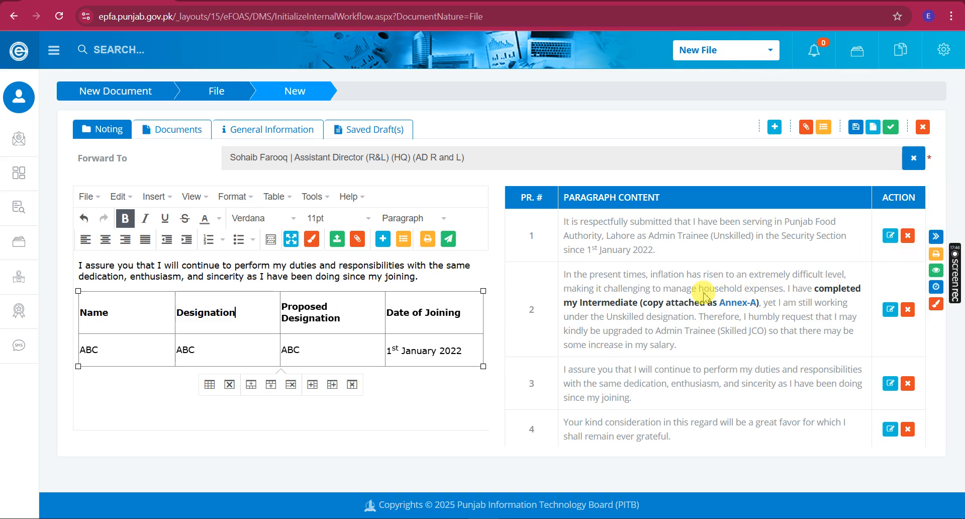
left_click(400, 238)
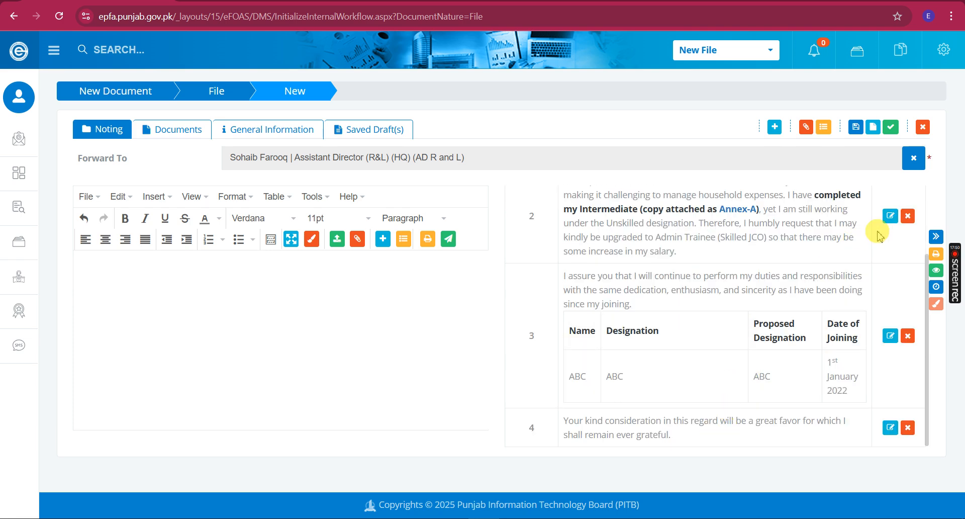
left_click(935, 258)
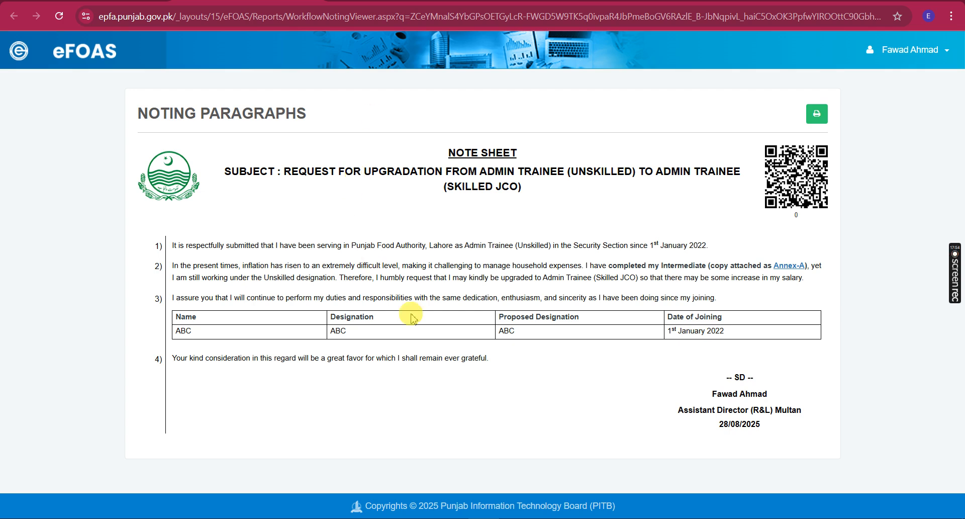
left_click_drag(310, 327, 614, 330)
left_click_drag(698, 331, 601, 330)
left_click(511, 320)
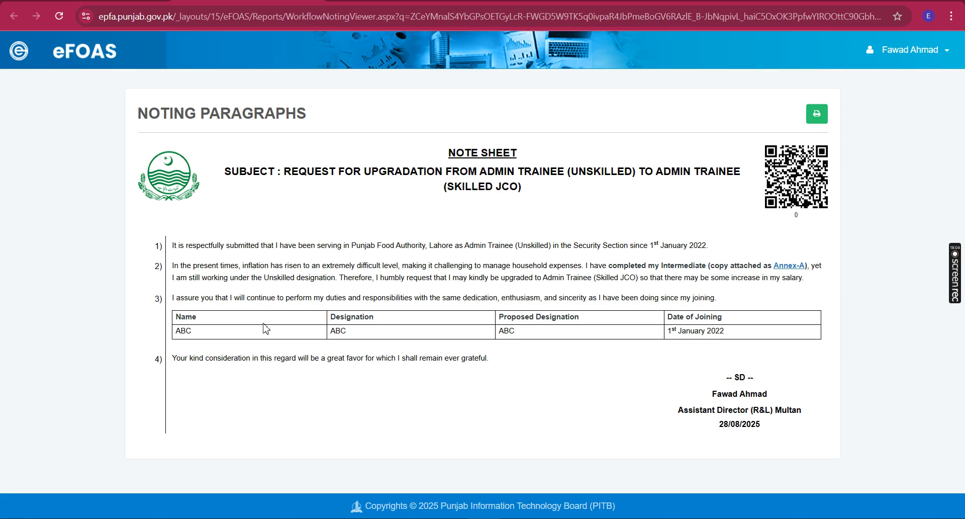
key("ctrl+w")
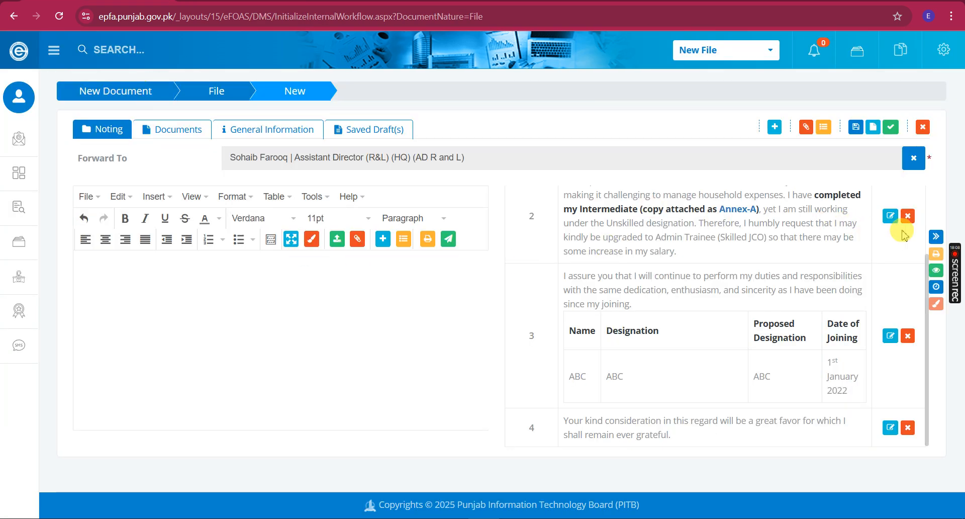
Hide the noting paragraphs list to widen the editor, then glance at the Documents tab
left_click(937, 237)
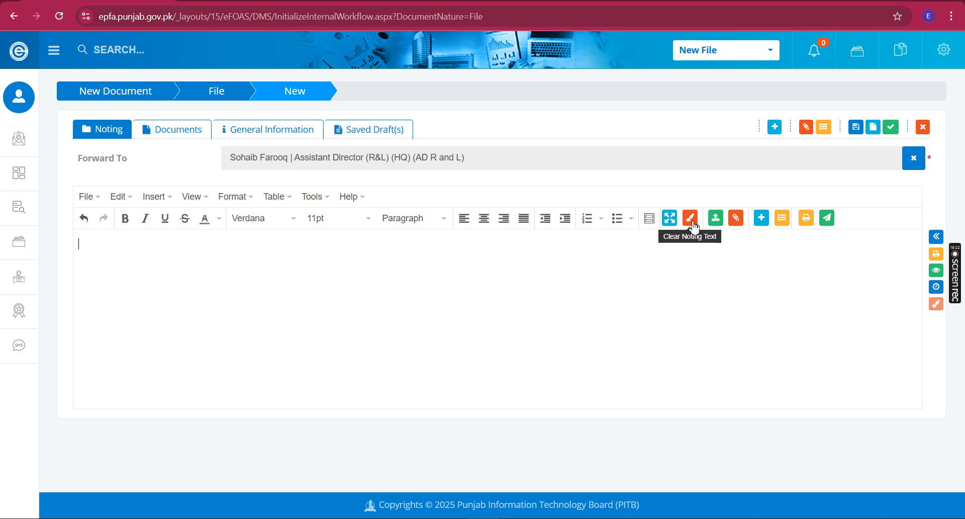
left_click(716, 226)
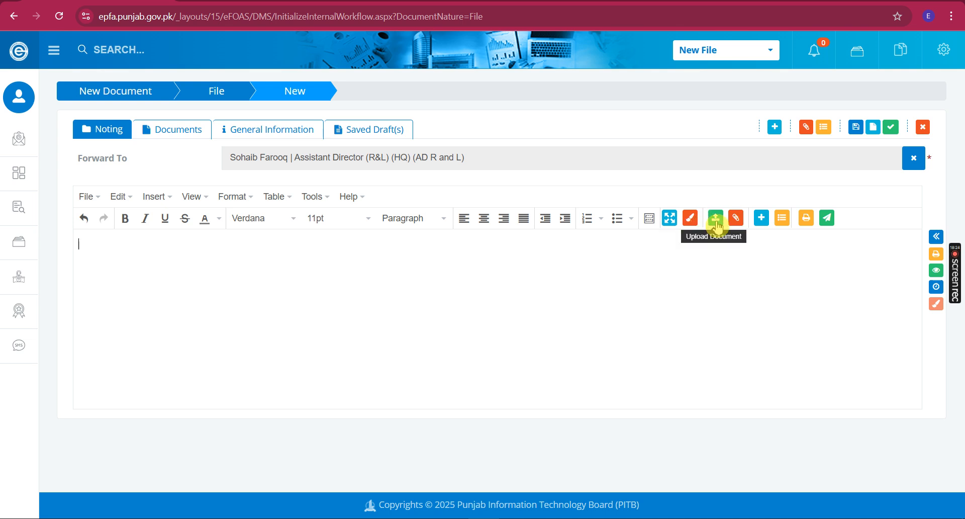
left_click(172, 132)
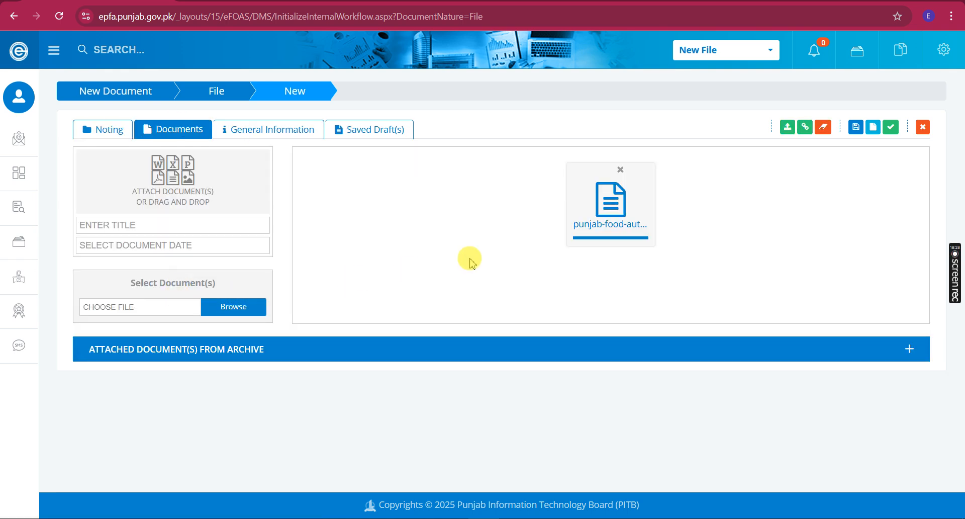
left_click(114, 129)
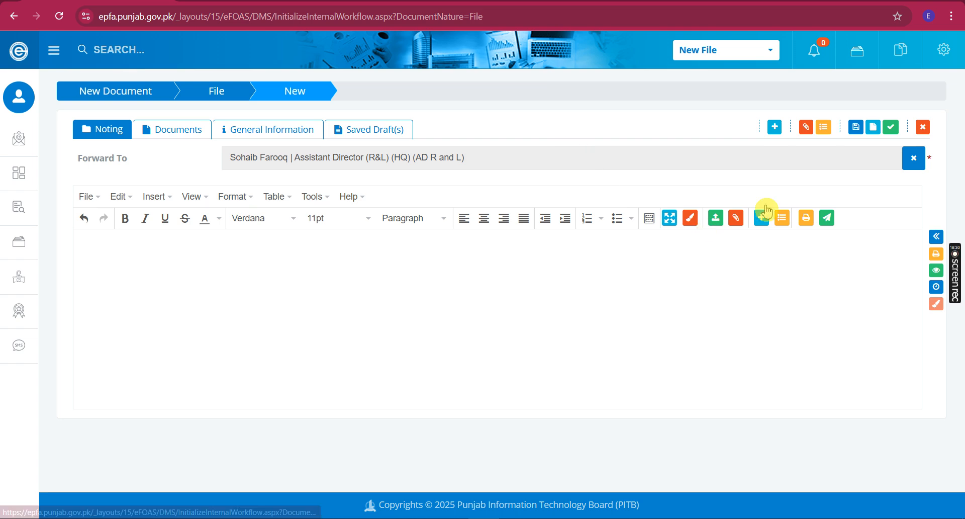
Cancel the Upload Document form and return to the empty Noting editor
left_click(722, 217)
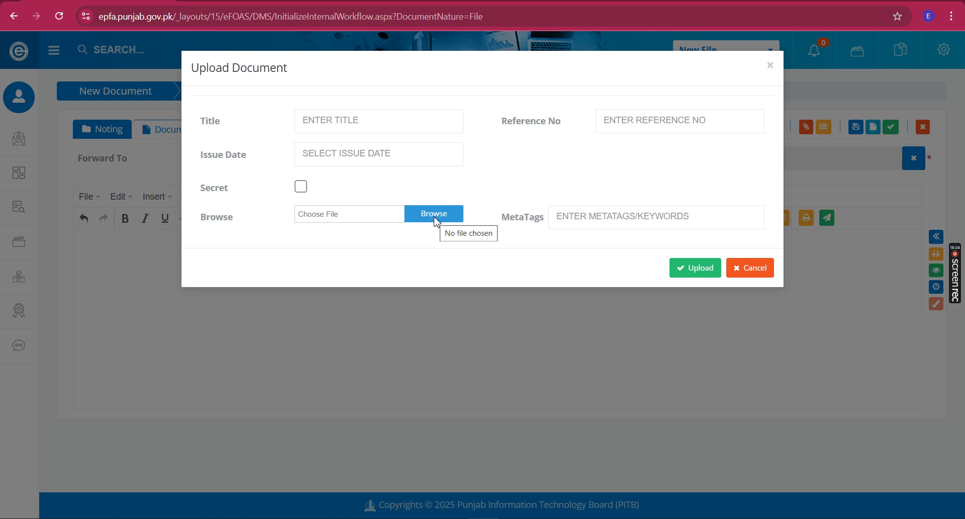
left_click(751, 268)
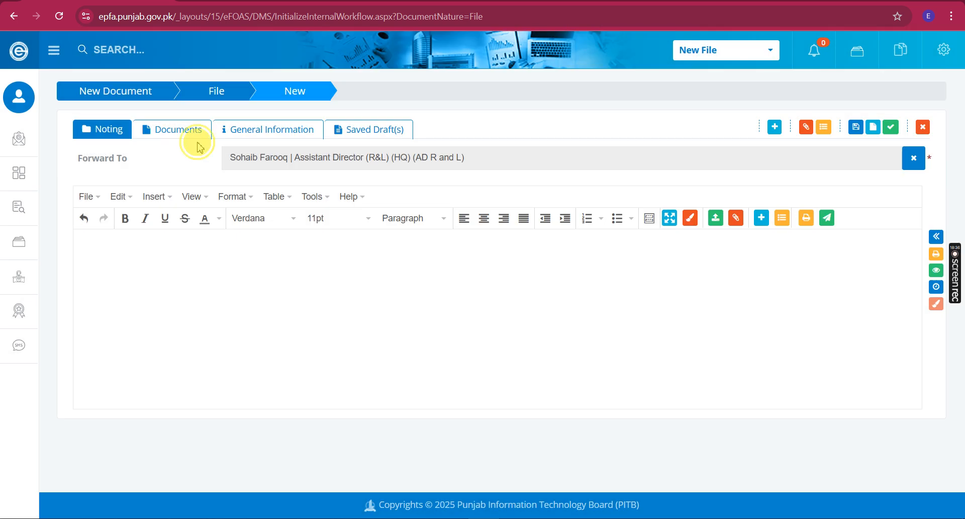
left_click(166, 130)
left_click(112, 132)
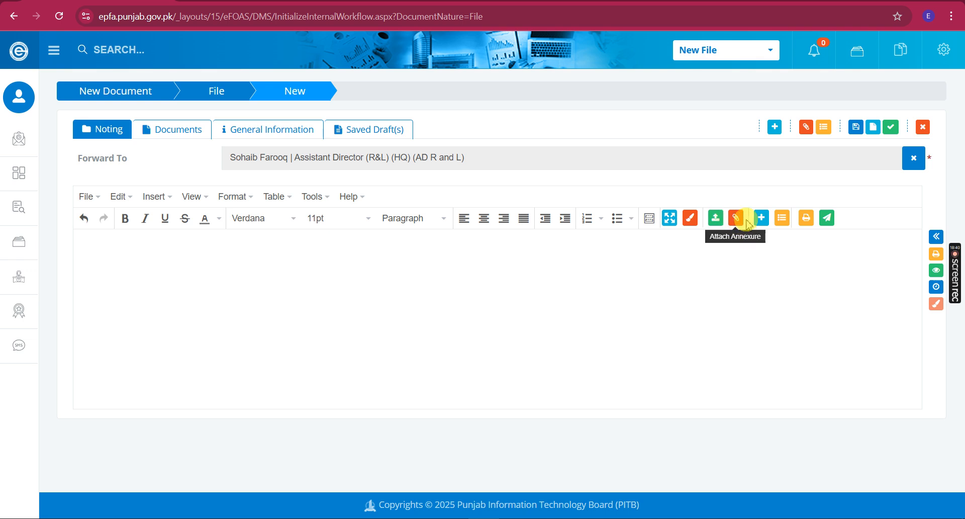
left_click(621, 265)
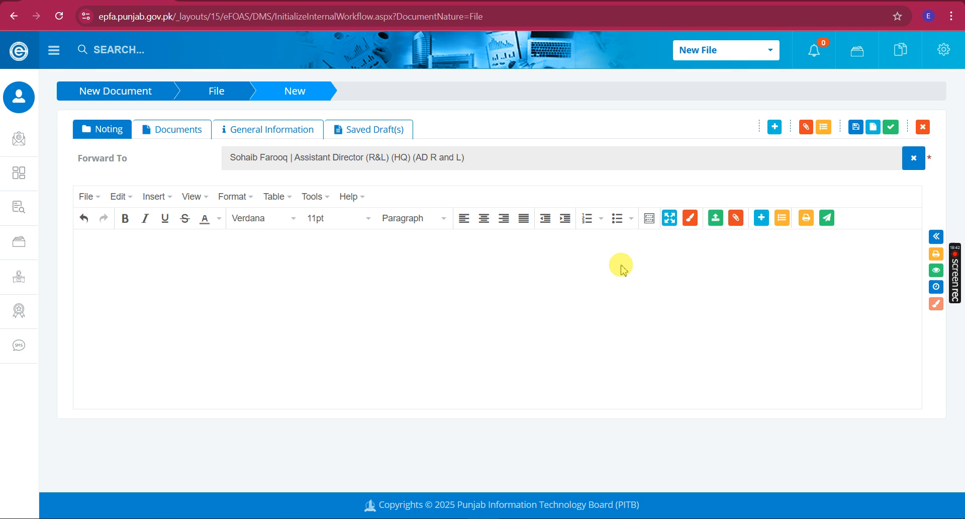
left_click(758, 225)
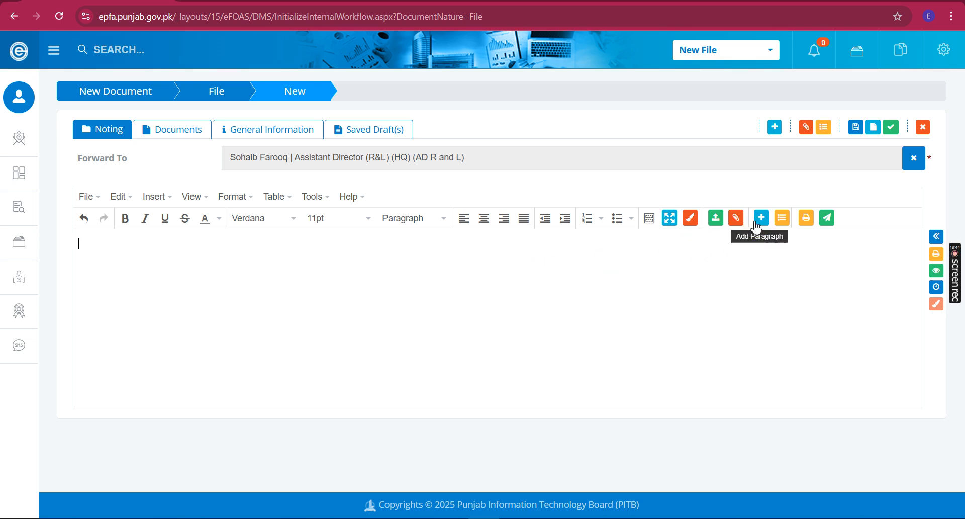
left_click(751, 259)
left_click(720, 309)
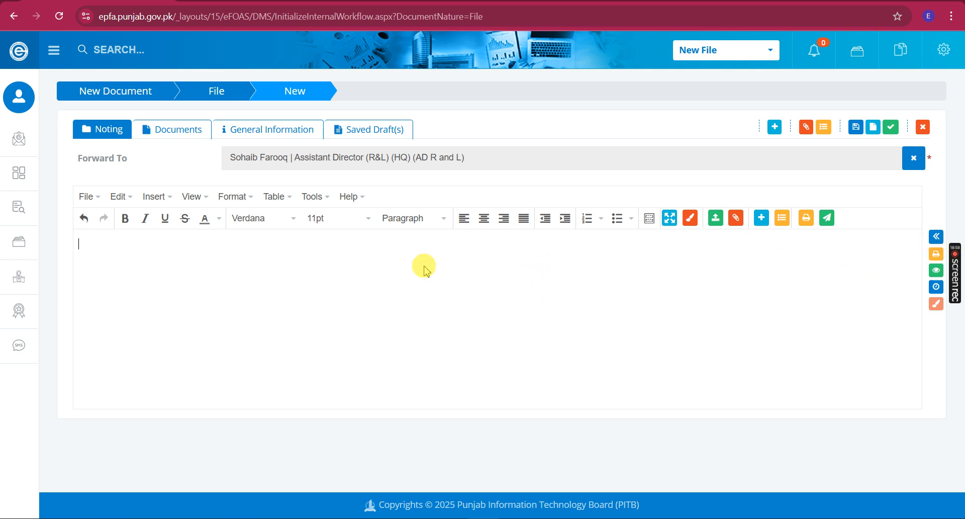
left_click(780, 224)
left_click(443, 262)
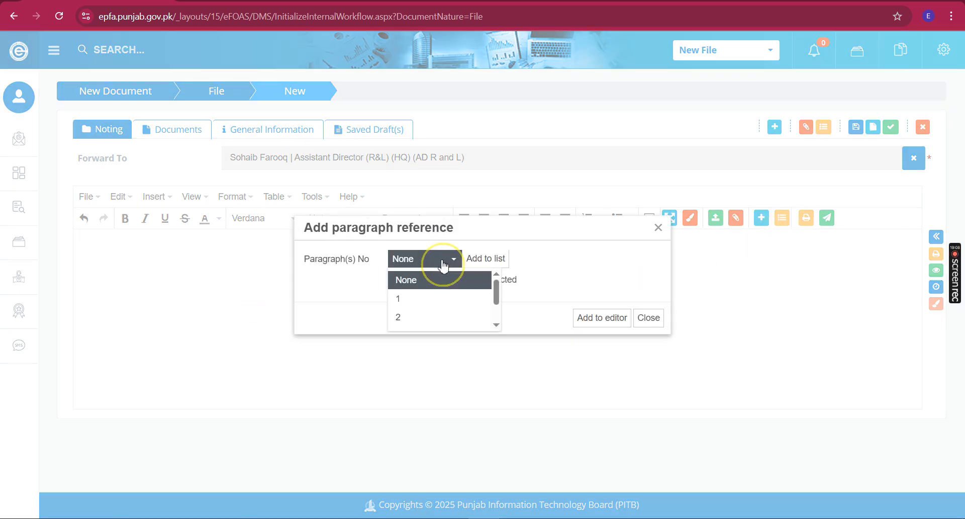
scroll(440, 325, "down", 2)
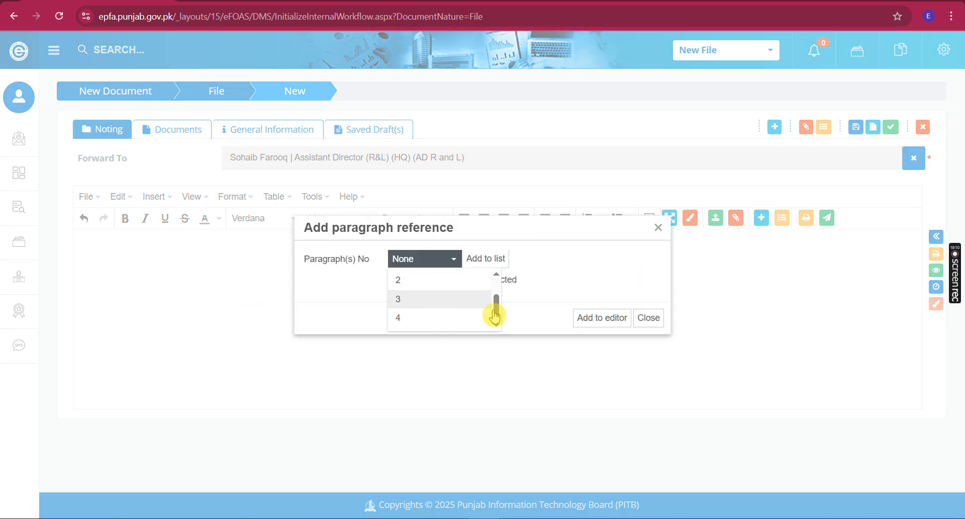
left_click(646, 318)
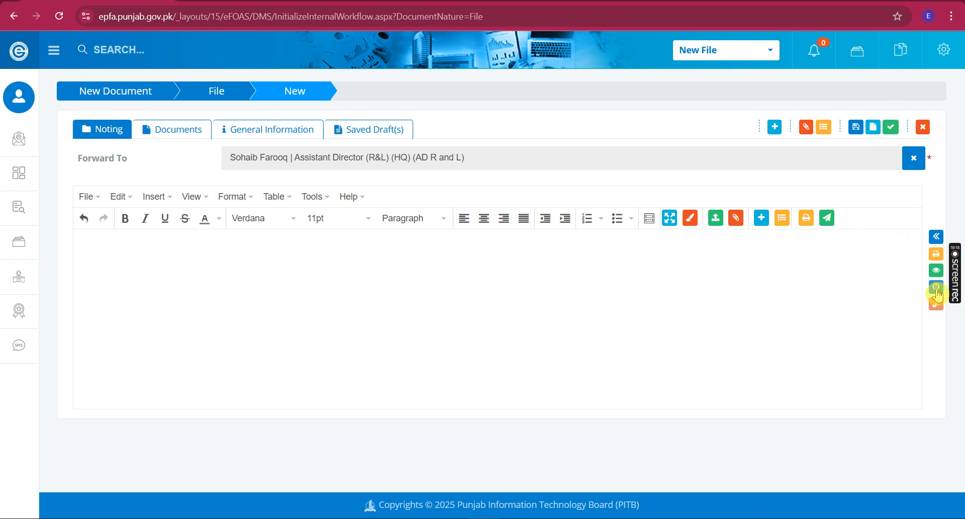
left_click(935, 313)
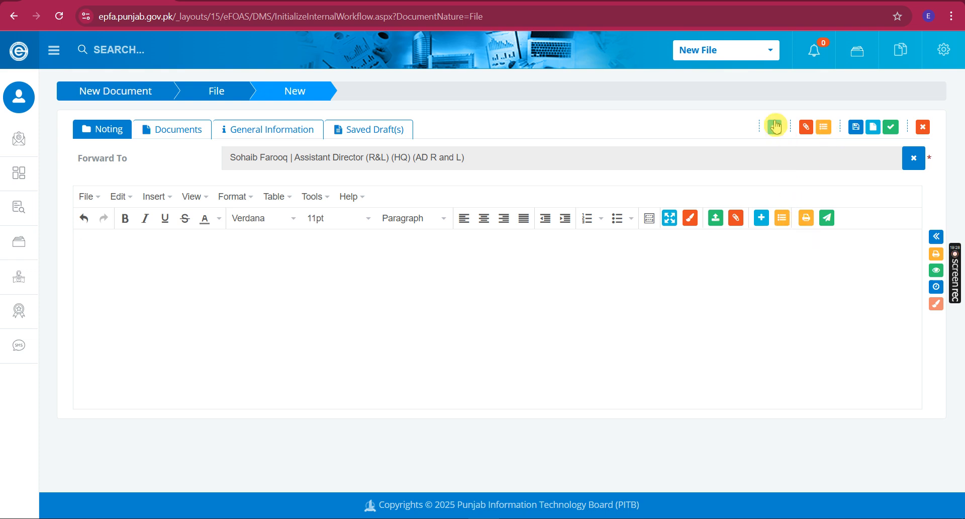
left_click(856, 132)
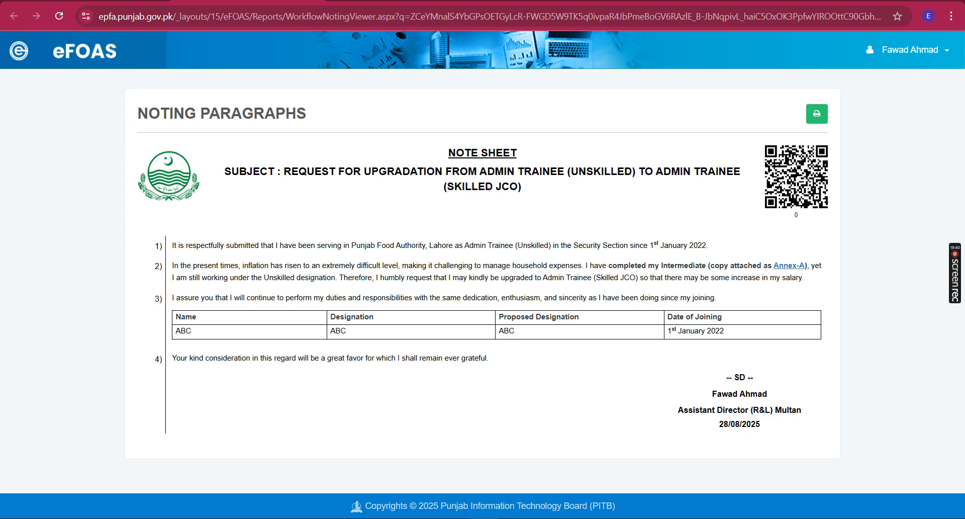
key("ctrl+w")
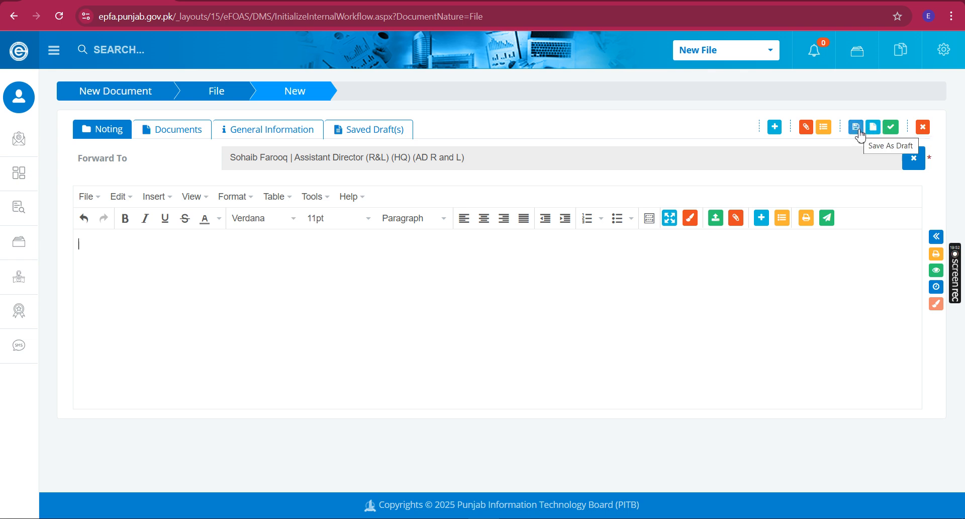
Save the upgradation-request file as a draft and confirm with OK
left_click(399, 129)
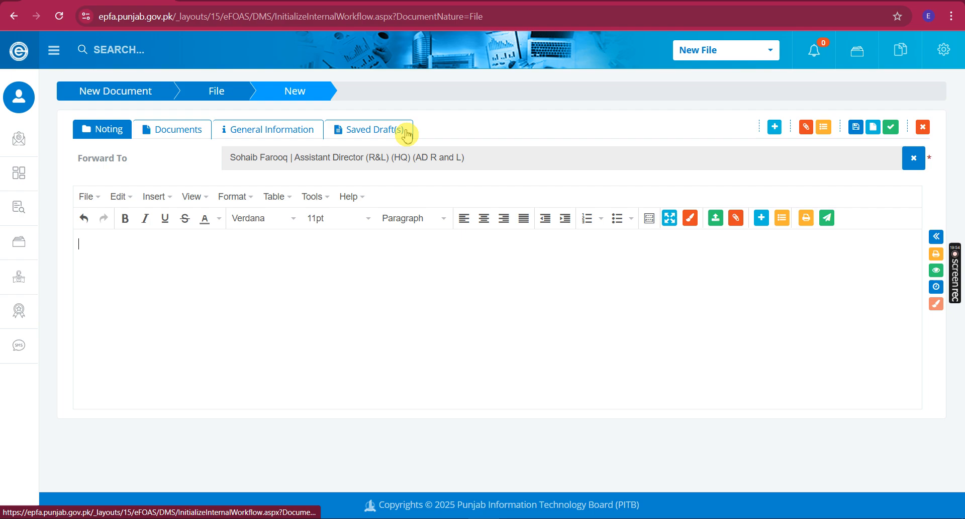
left_click(889, 134)
left_click(855, 127)
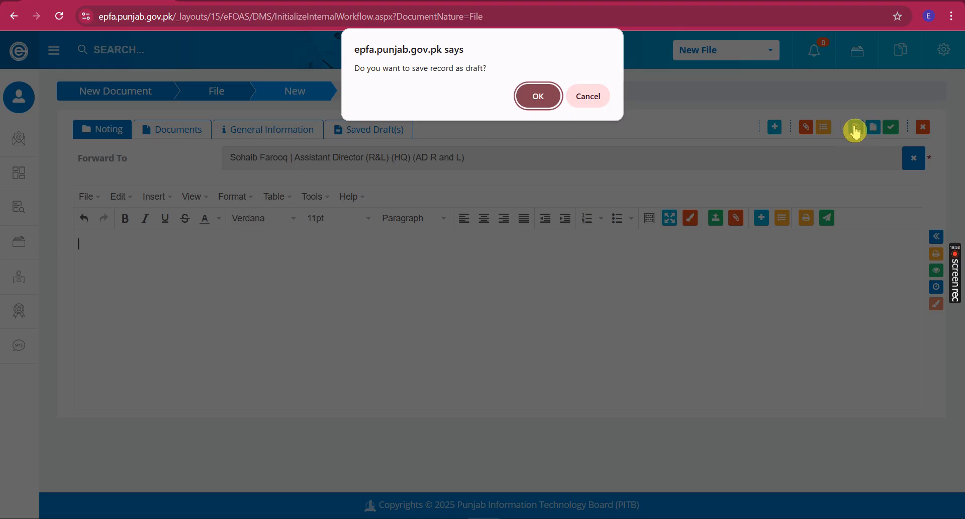
left_click(539, 95)
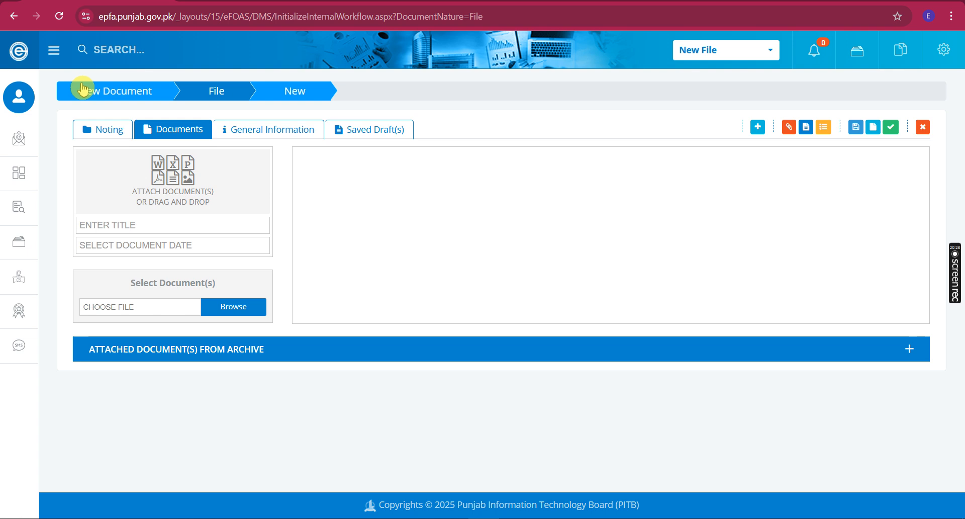
Return to the main Dashboard via the site logo
left_click(19, 49)
left_click(476, 163)
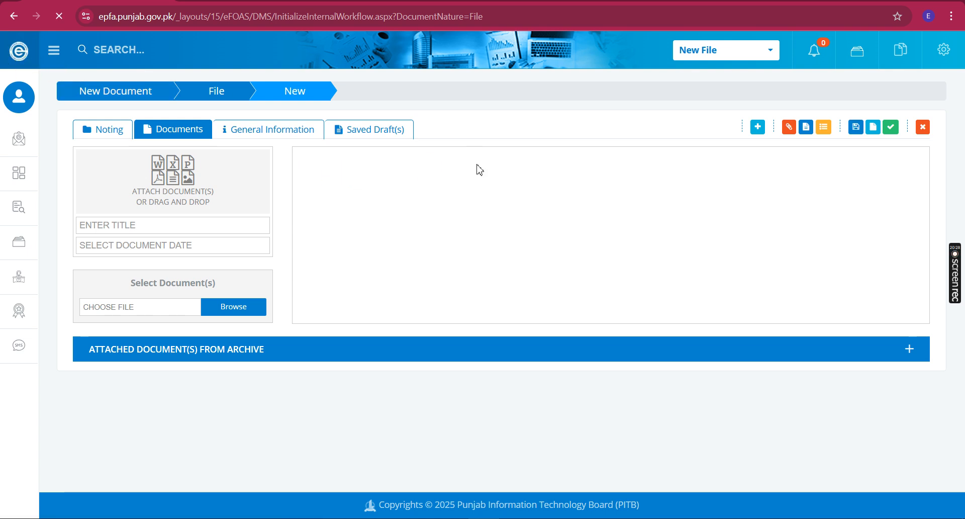
left_click(463, 204)
left_click(385, 205)
left_click(705, 133)
left_click(889, 121)
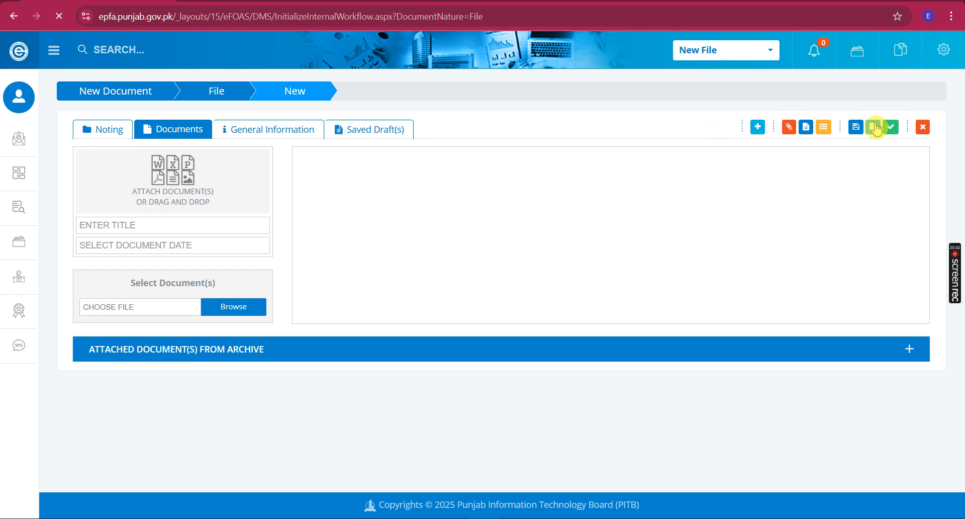
left_click(890, 128)
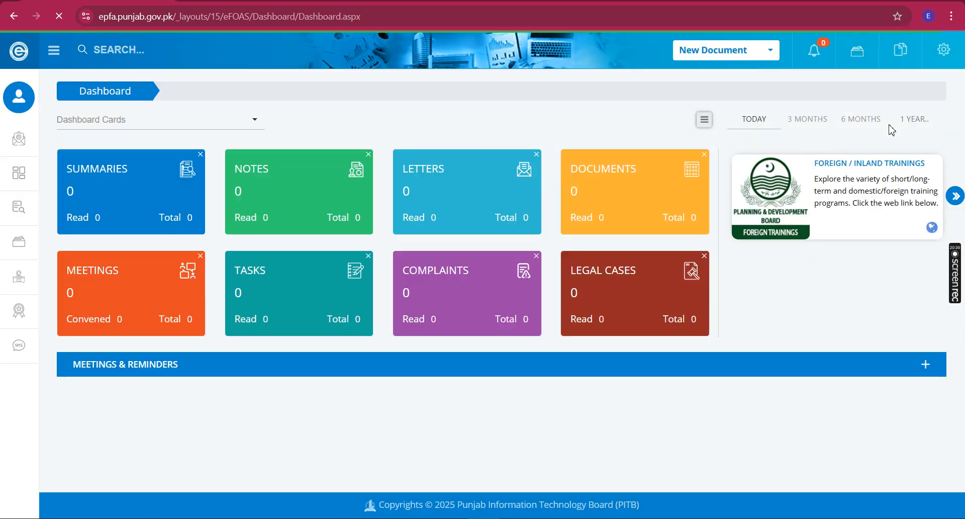
Open the DOCUMENTS card to reach the internal Document dashboard showing one draft
left_click(890, 130)
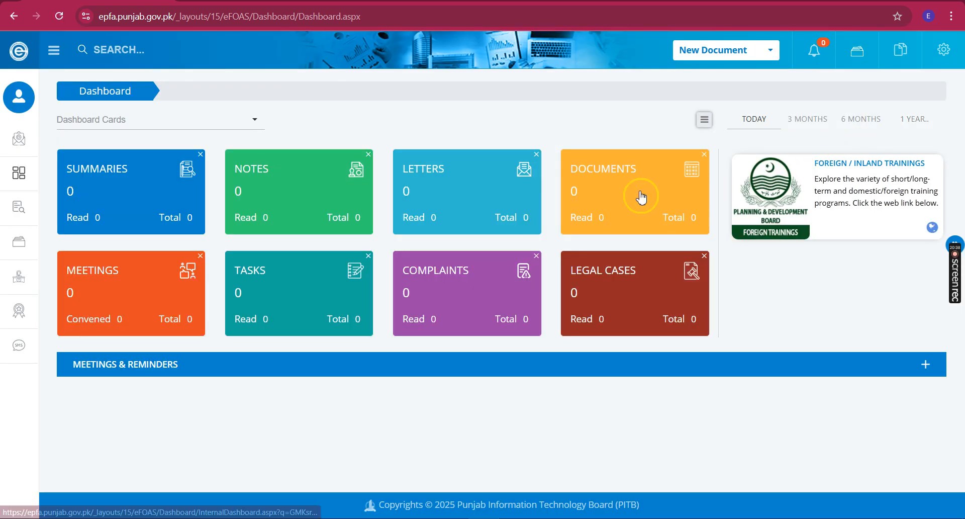
left_click(536, 208)
left_click(612, 216)
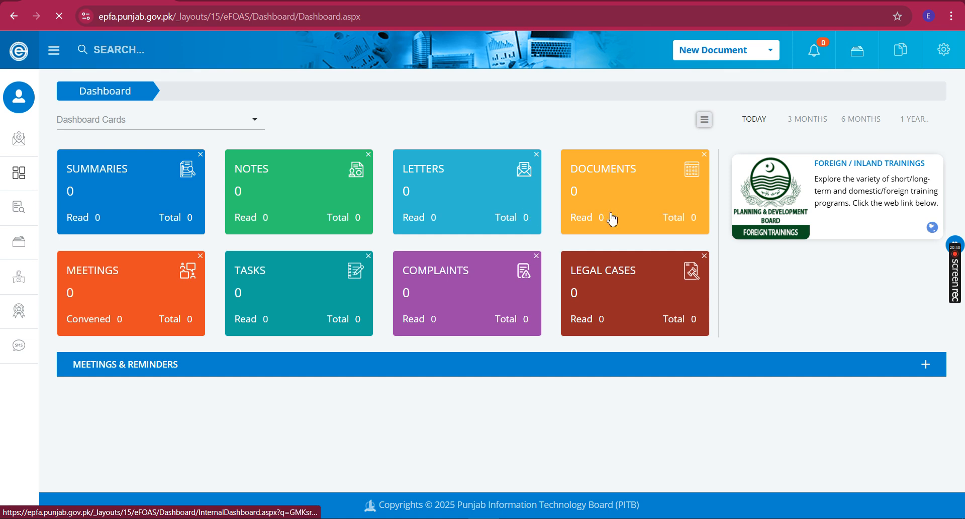
left_click(612, 196)
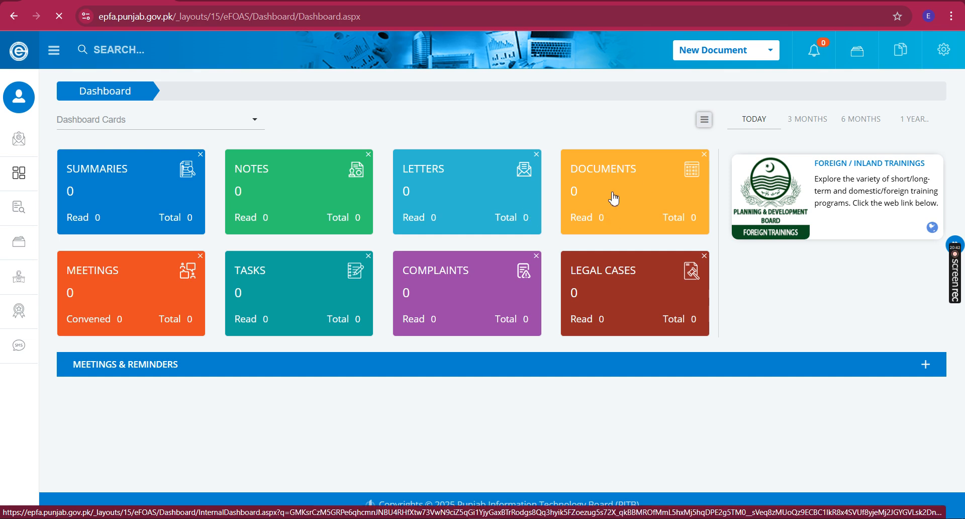
left_click(613, 198)
left_click(613, 199)
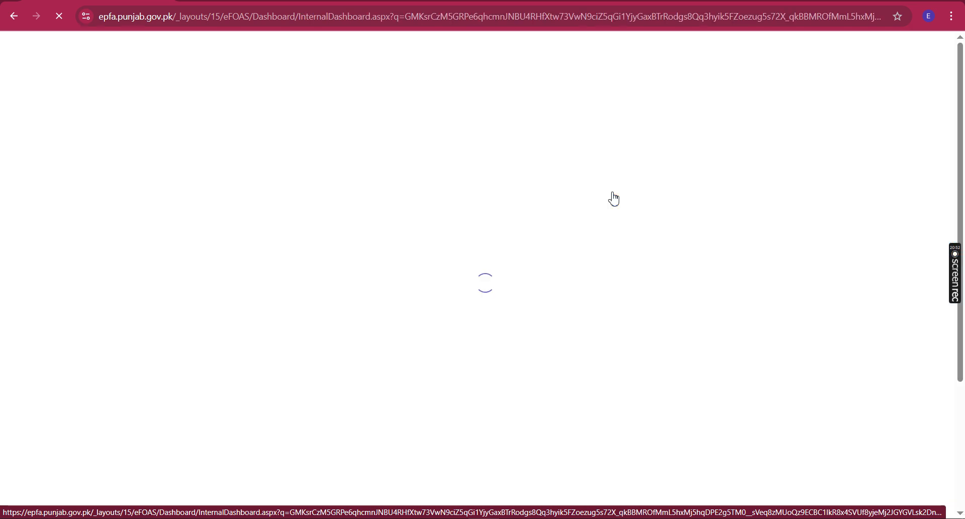
left_click(612, 197)
left_click(568, 192)
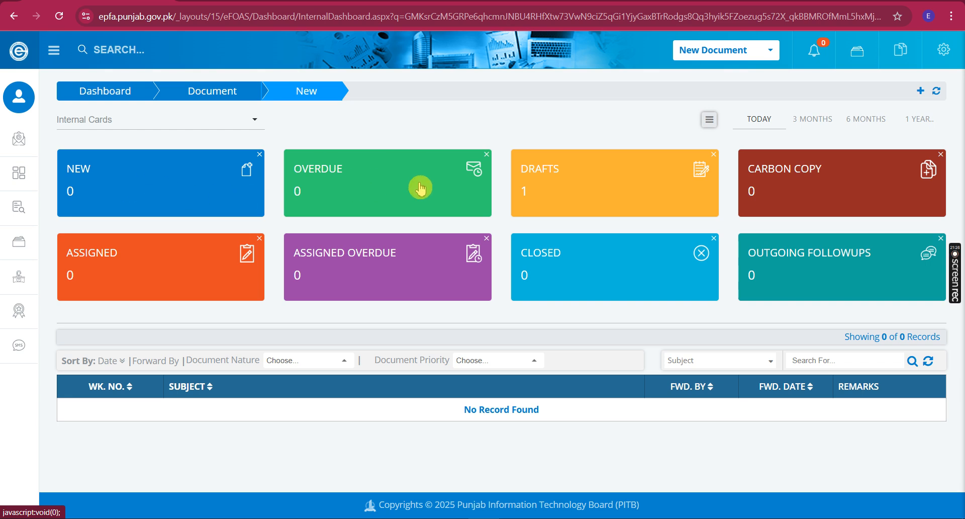
Switch the Document dashboard to its Drafts listing via the DRAFTS card
left_click(641, 179)
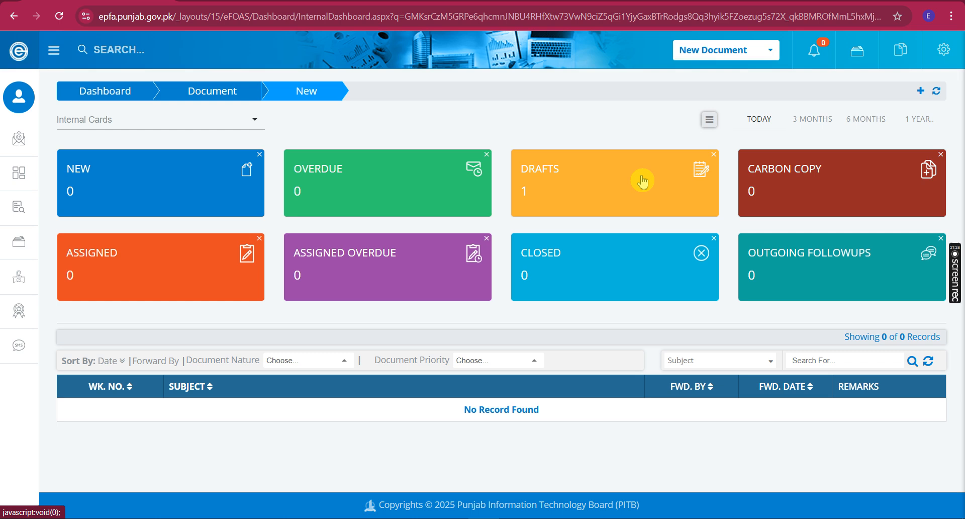
left_click(580, 182)
left_click(807, 203)
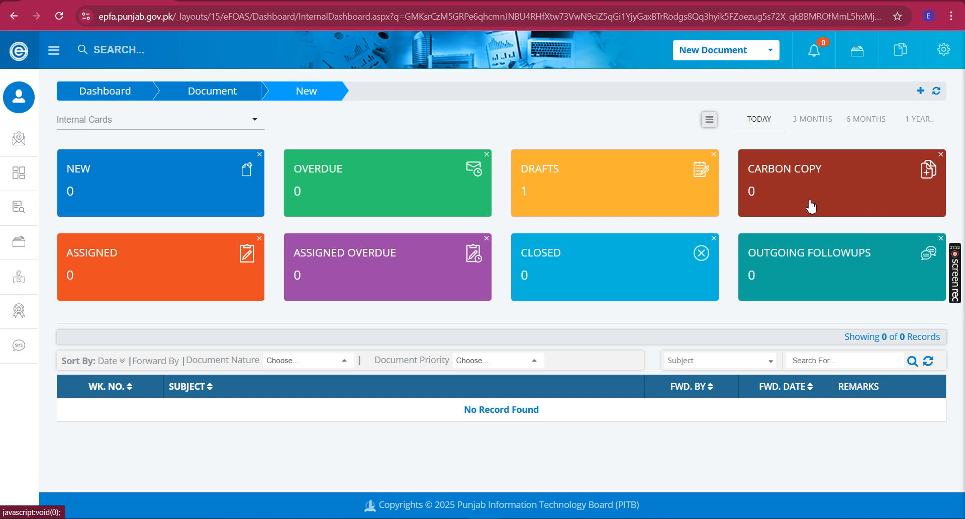
left_click(224, 279)
left_click(145, 274)
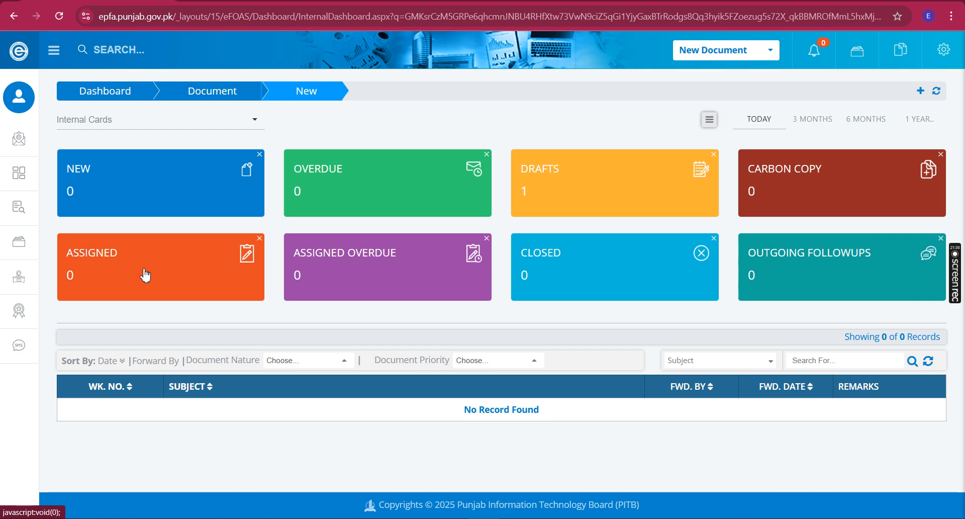
left_click(256, 258)
left_click(366, 276)
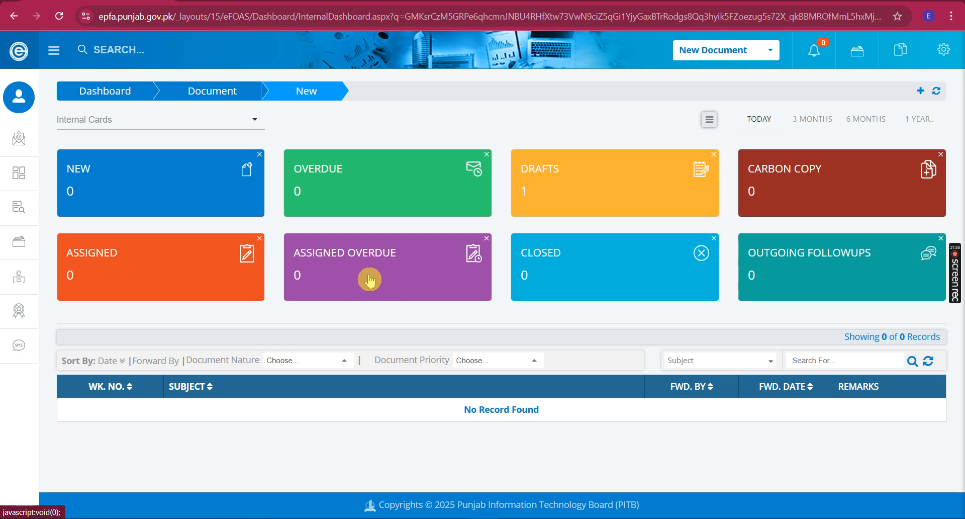
left_click(374, 282)
left_click(593, 276)
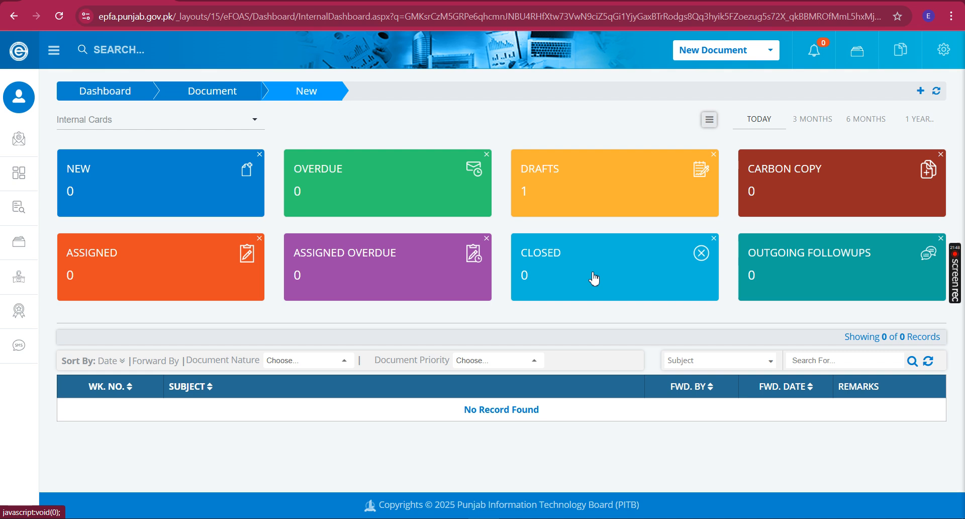
left_click(765, 280)
left_click(797, 275)
left_click(629, 170)
Reopen the saved upgradation-request draft from the Drafts list
left_click(626, 176)
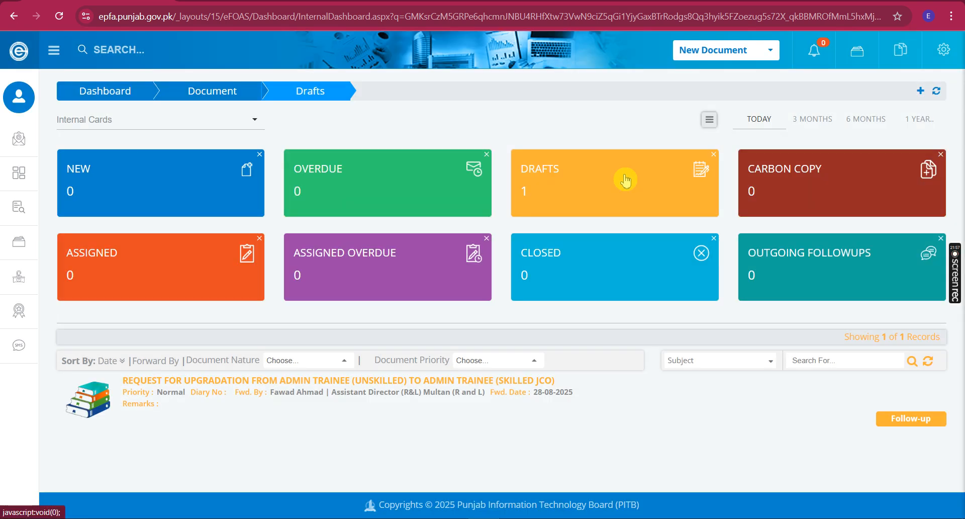
left_click(421, 373)
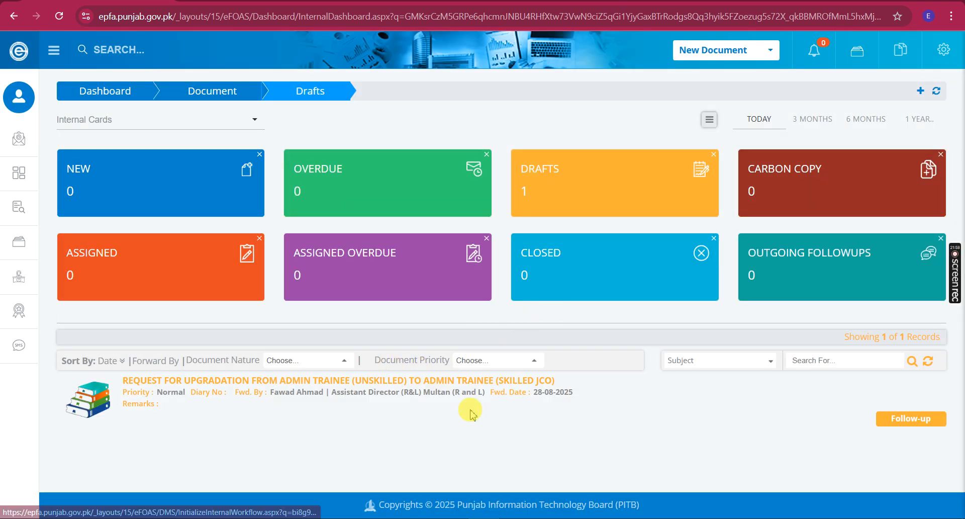
left_click(459, 386)
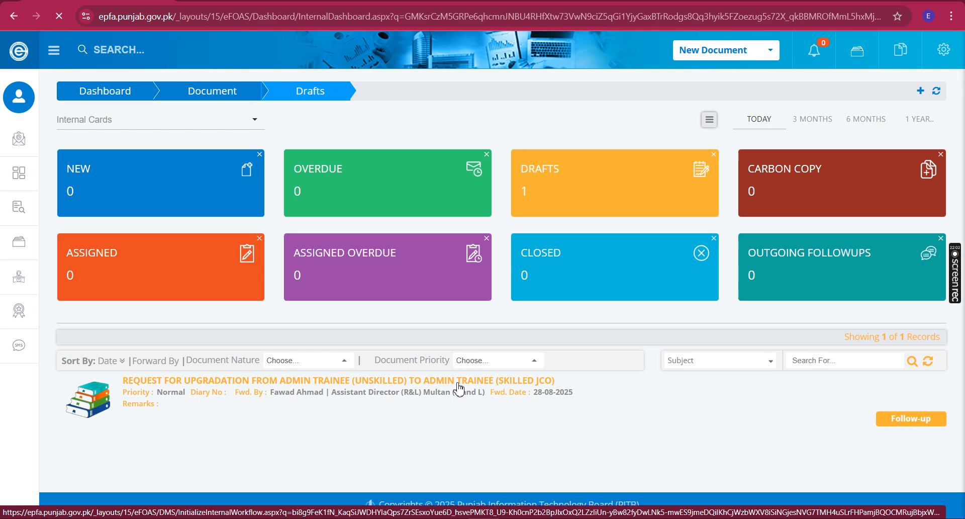
Show its General Information: 28-08-2025 Put-Up Date, NORMAL and PUBLIC
left_click(465, 438)
left_click(660, 408)
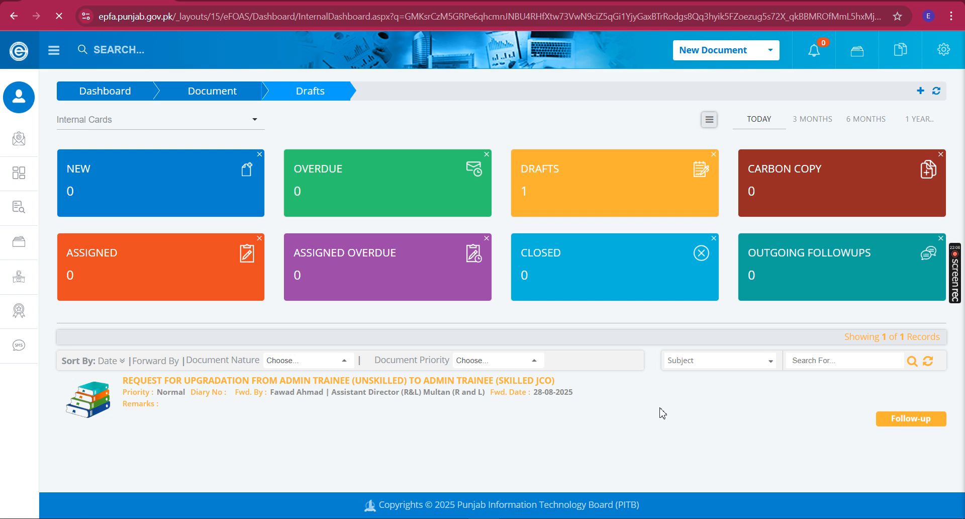
left_click(644, 406)
left_click(619, 349)
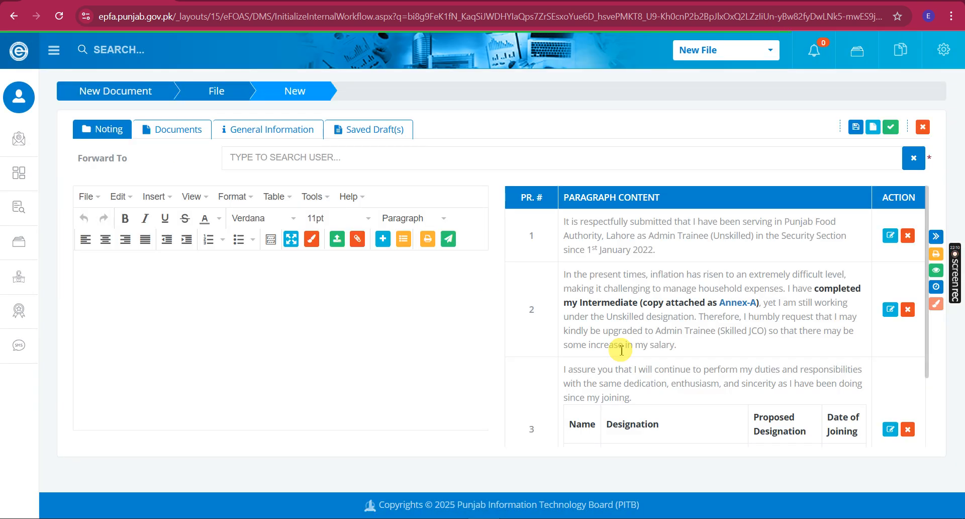
left_click(620, 351)
left_click(400, 215)
left_click(279, 133)
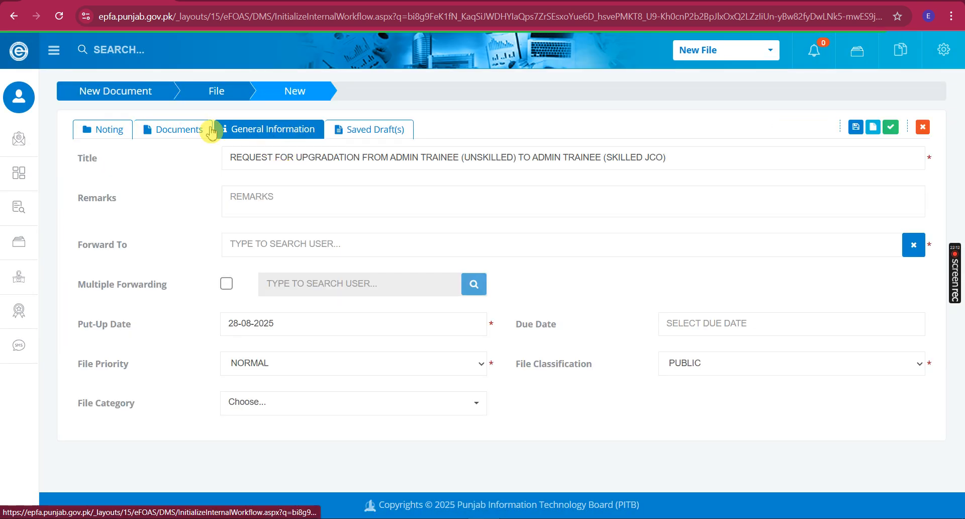
Search Forward To by the recipient's first name to find the Assistant Director (R&L) (HQ)
left_click(279, 246)
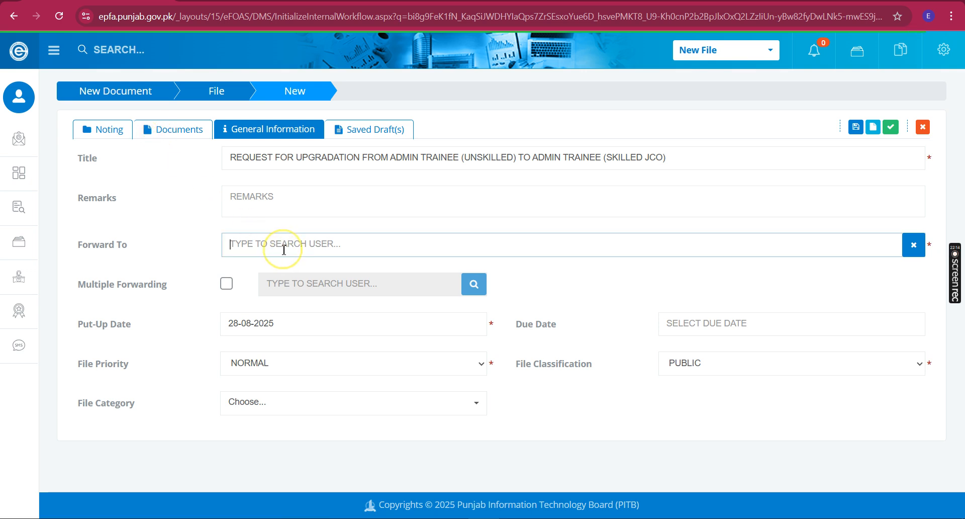
type("sohaib")
left_click(282, 249)
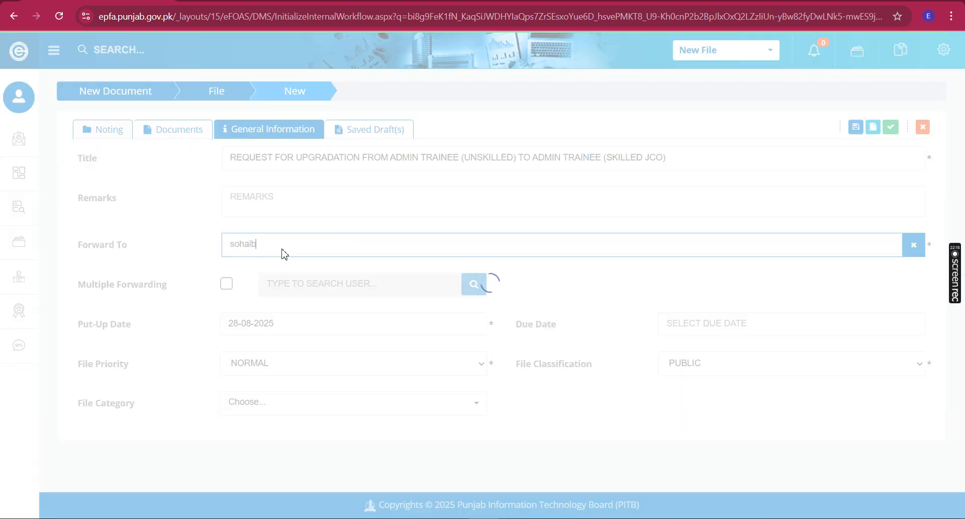
left_click(311, 271)
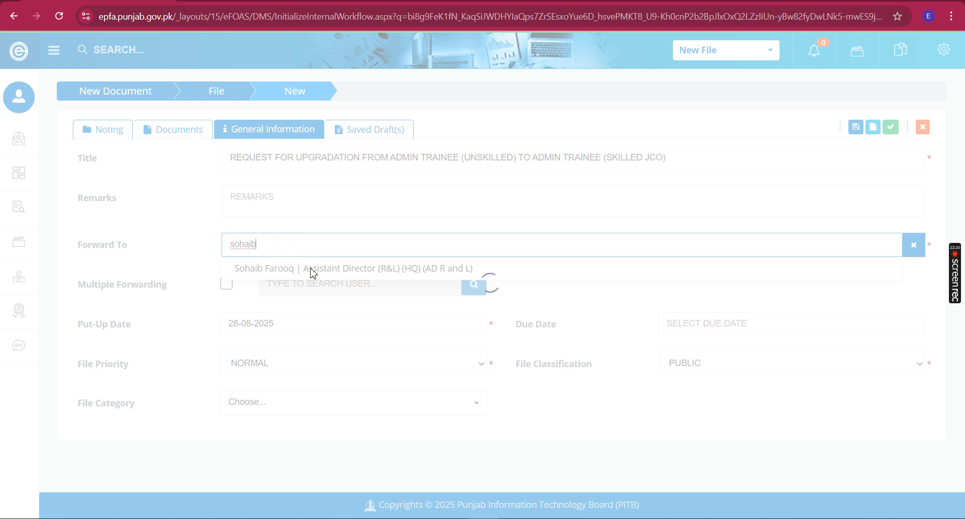
left_click(319, 271)
left_click(321, 271)
left_click(875, 130)
left_click(875, 129)
left_click(490, 275)
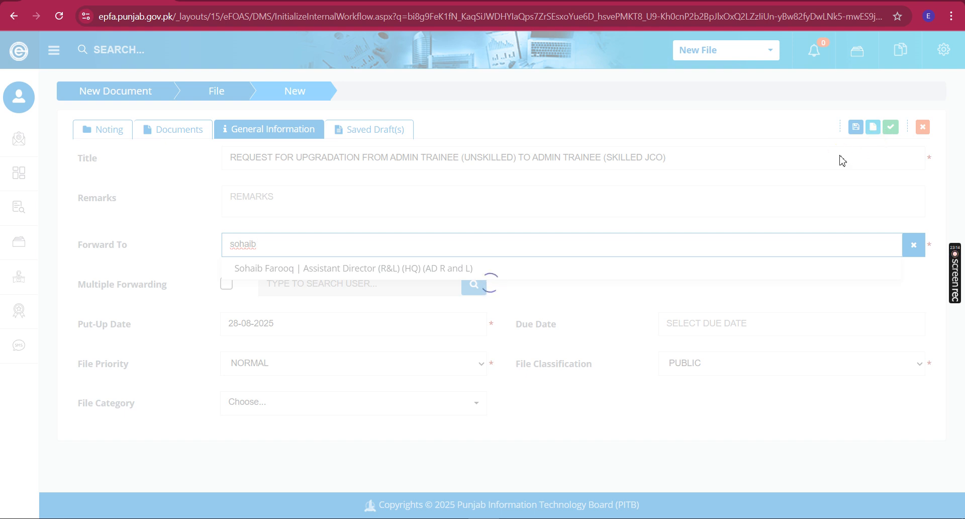
Pick the Assistant Director (R&L) (HQ) from the Forward To suggestions as recipient
left_click(333, 277)
left_click(337, 274)
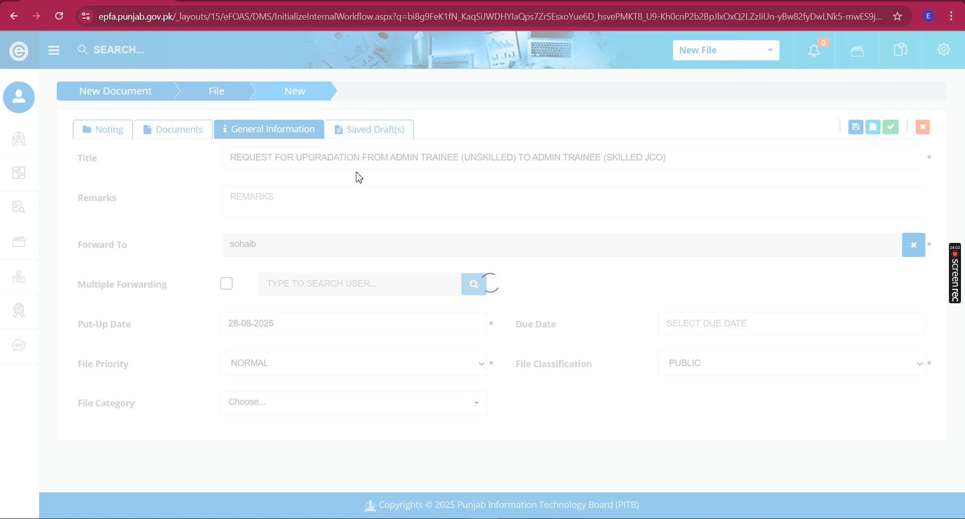
left_click(355, 237)
left_click(284, 237)
left_click(296, 240)
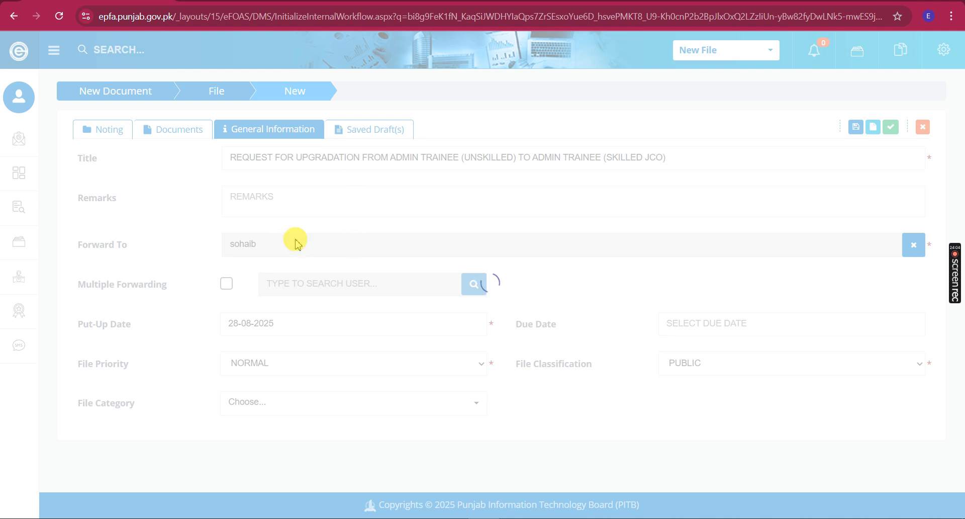
left_click(312, 249)
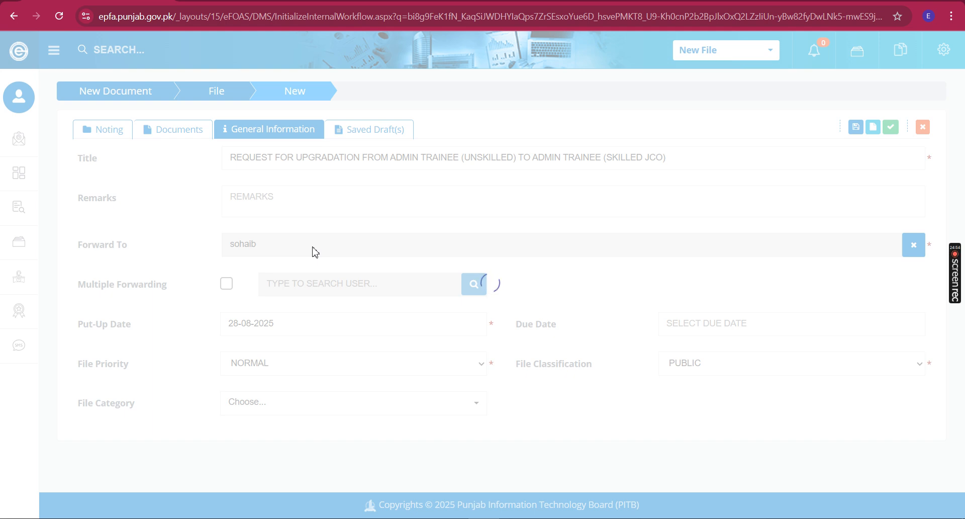
mouse_move(955, 248)
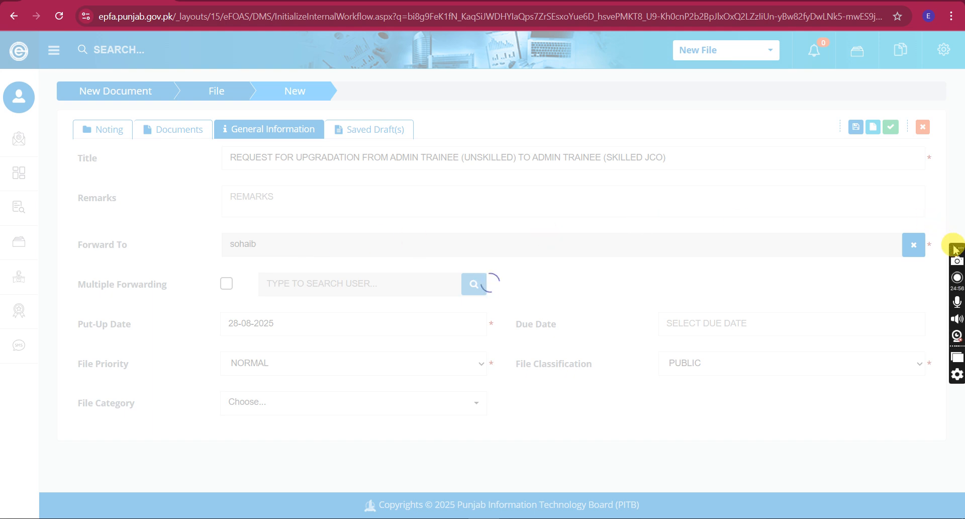